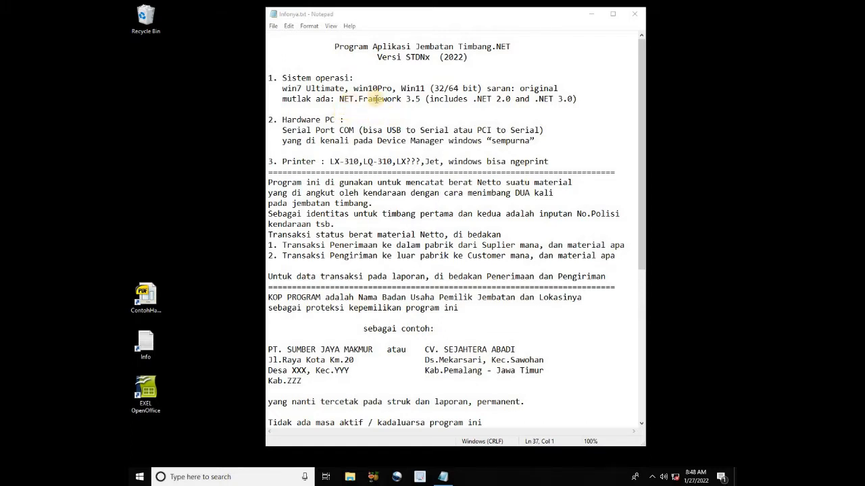
Highlight 'NET.Framework 3.5' on the requirements line, then clear the selection
double_click(346, 99)
left_click_drag(351, 99, 422, 100)
left_click(420, 113)
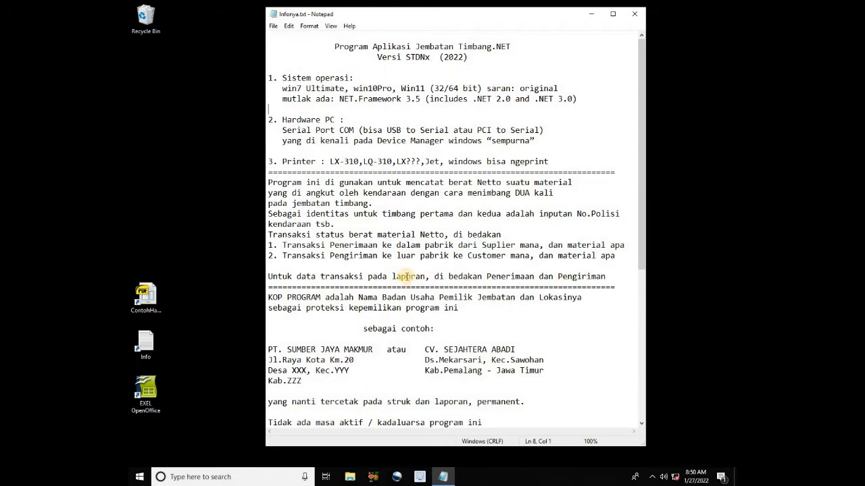
Select the four example letterhead lines in the note, then deselect them
left_click_drag(638, 245, 639, 321)
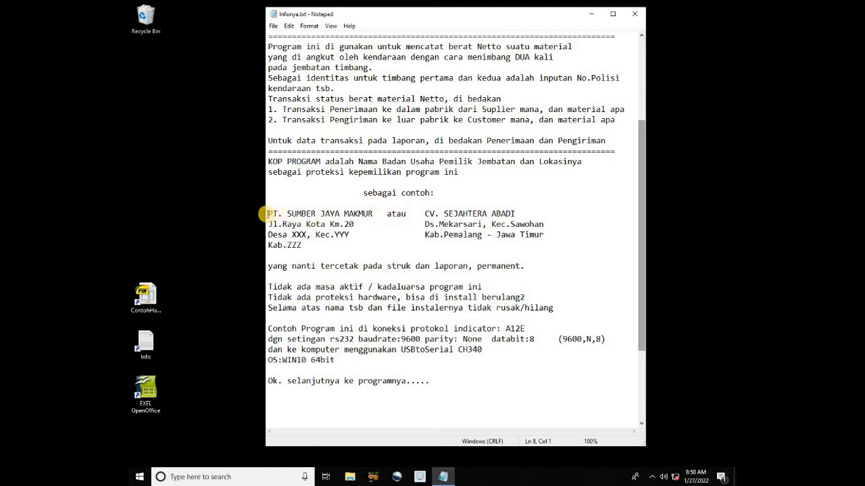
left_click_drag(267, 213, 527, 252)
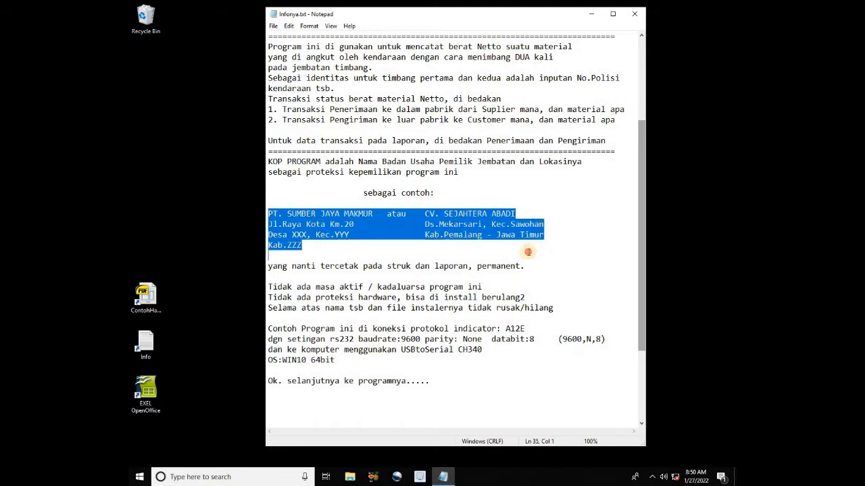
left_click(290, 275)
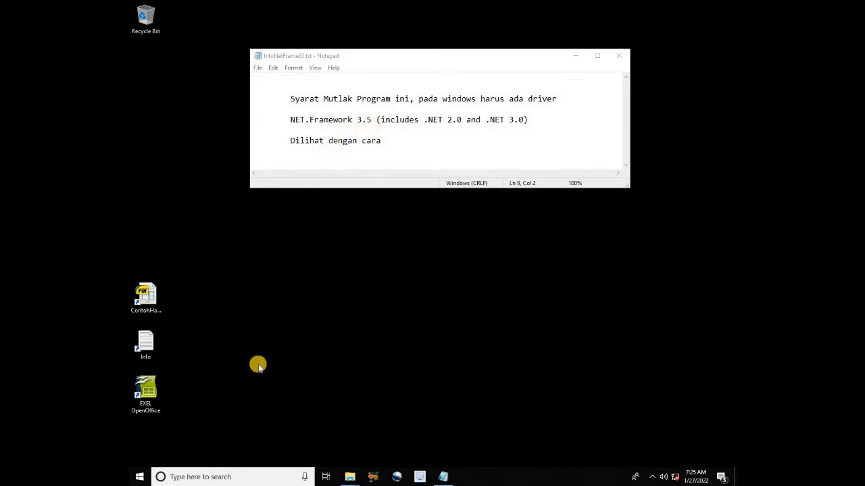
Search Windows for 'contro' and launch Control Panel from the results
left_click(200, 475)
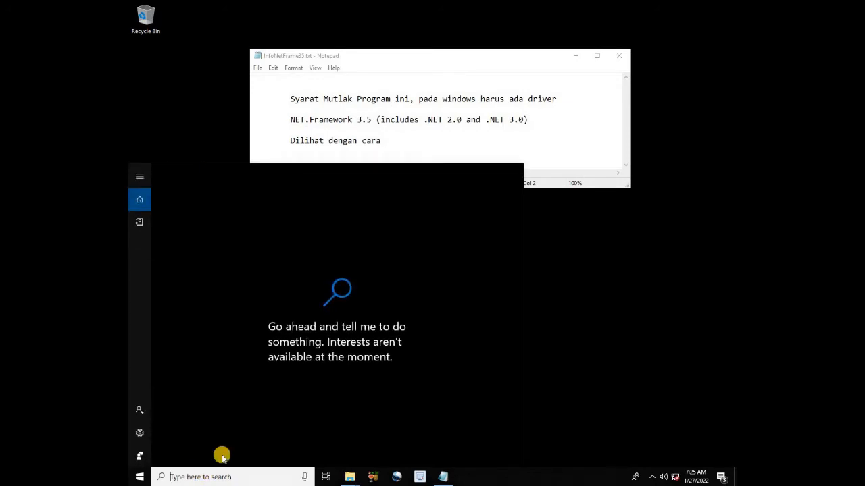
type("control panel")
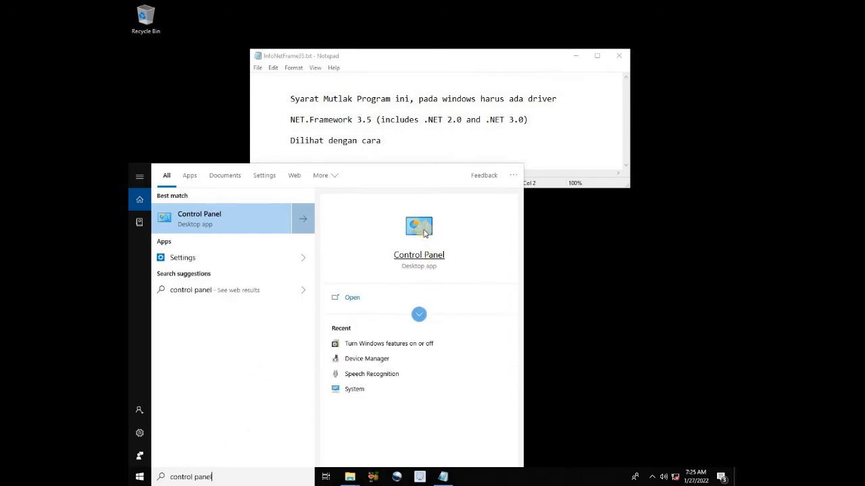
left_click(427, 252)
left_click(422, 256)
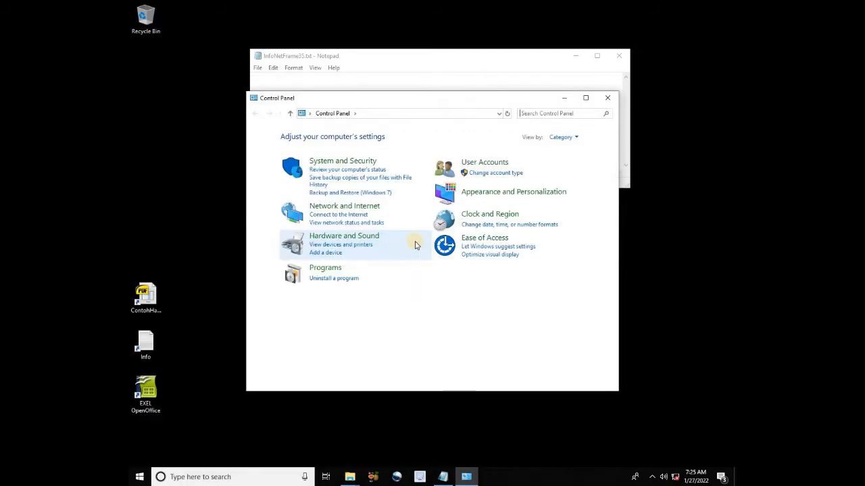
Under Programs, verify .NET Framework 3.5 is checked in Windows features and close the list
left_click(327, 269)
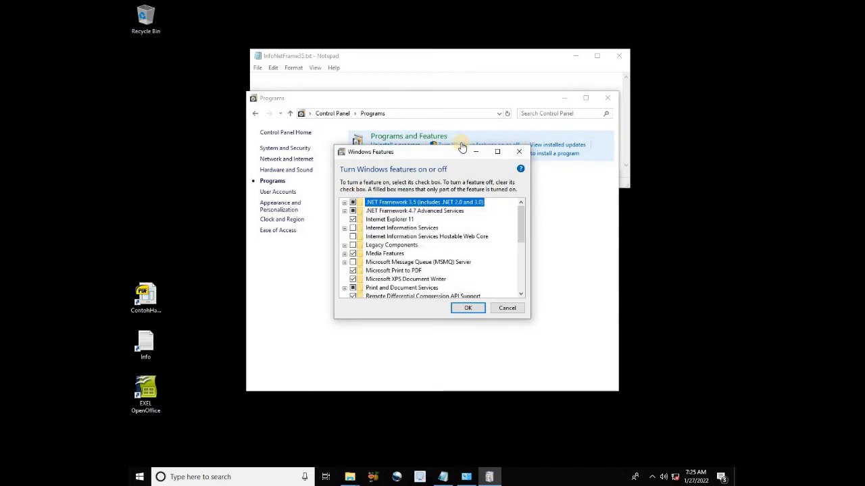
left_click(380, 206)
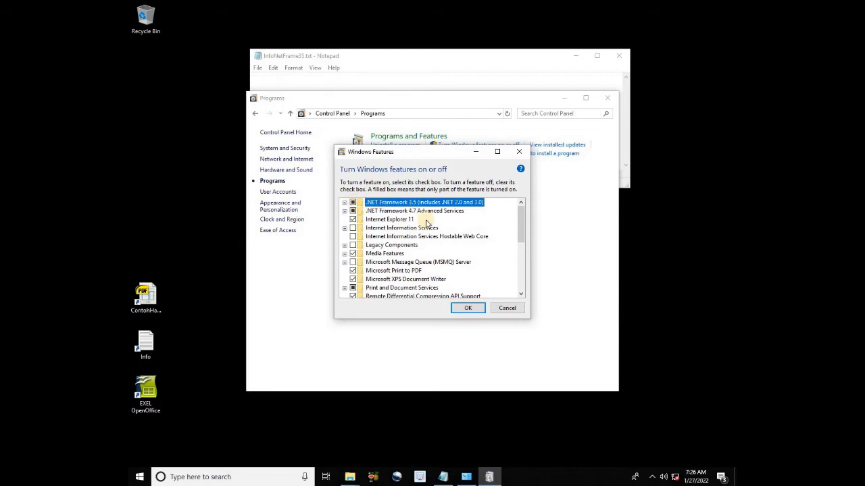
left_click(468, 308)
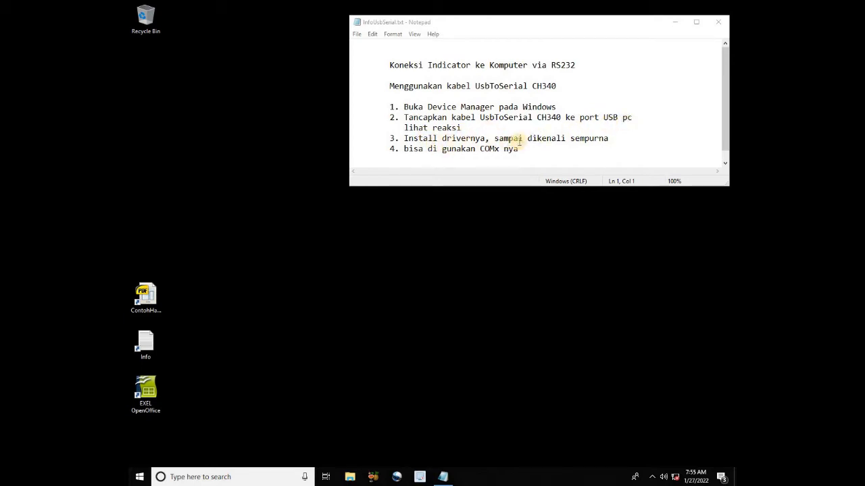
Open Device Manager via This PC's Properties and enlarge it to show USB2.0-Serial under Other devices
left_click(350, 477)
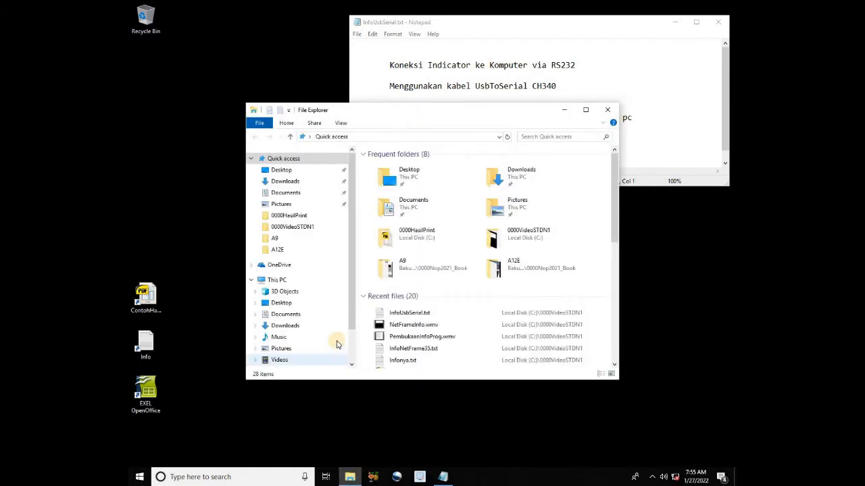
right_click(275, 281)
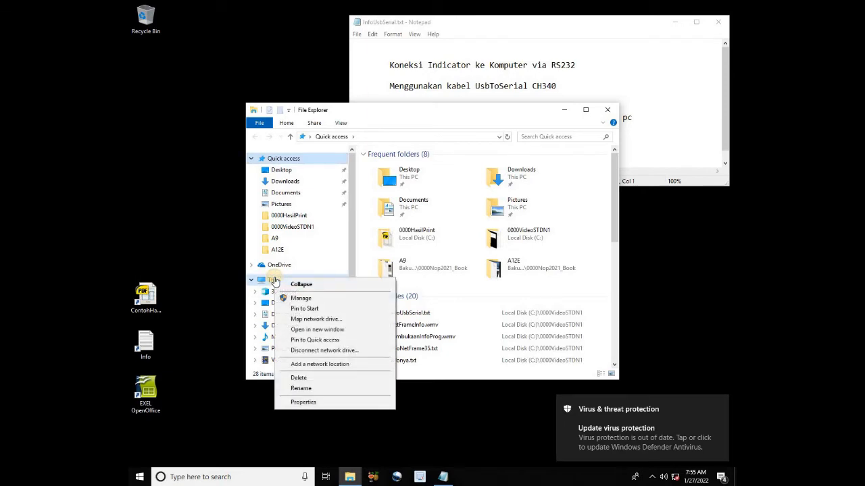
left_click(331, 402)
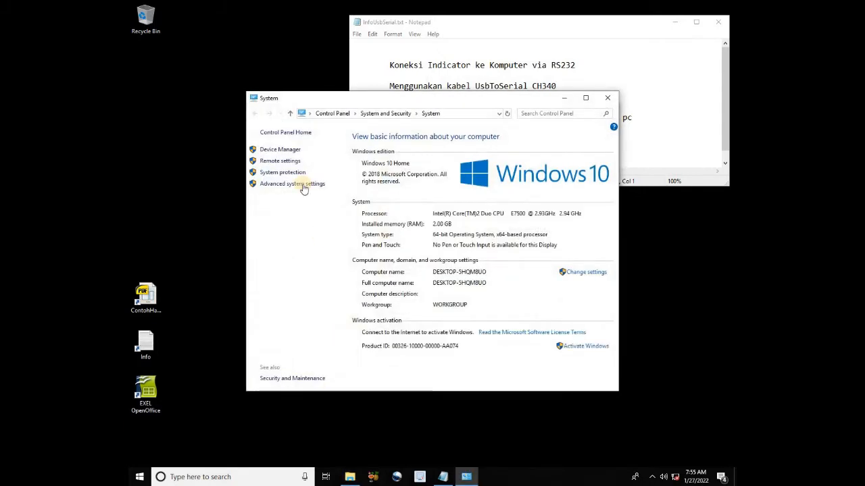
left_click(279, 150)
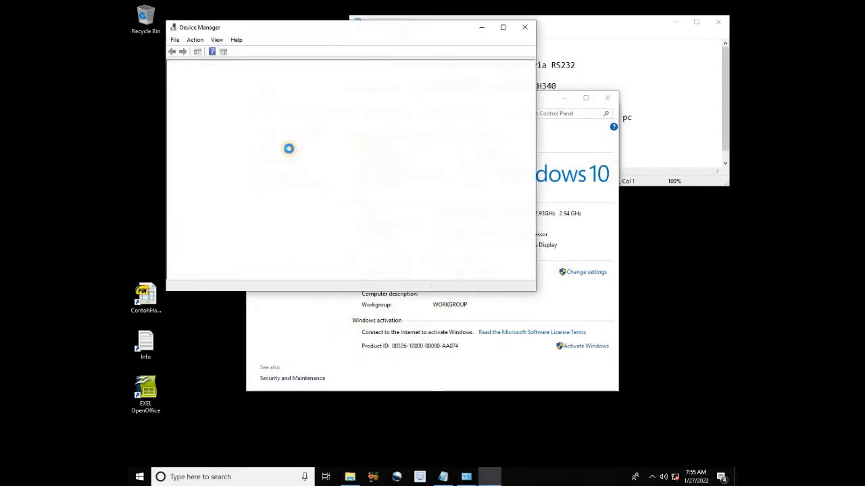
left_click_drag(328, 29, 320, 83)
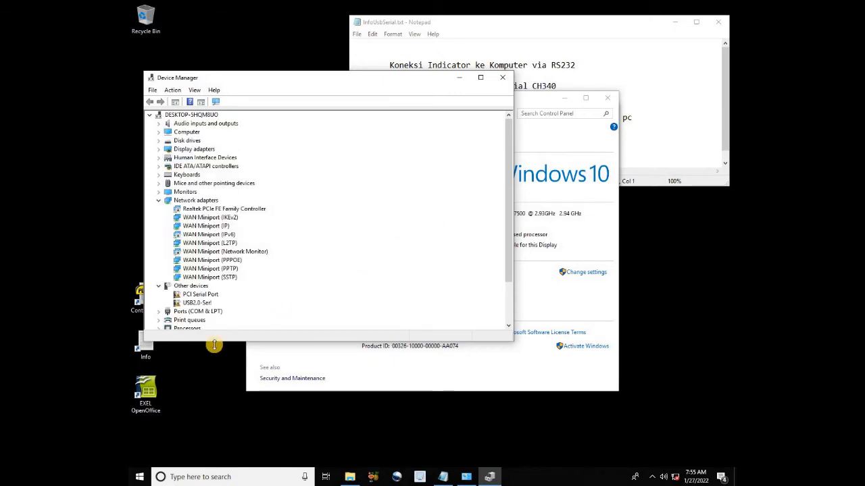
left_click_drag(213, 344, 214, 396)
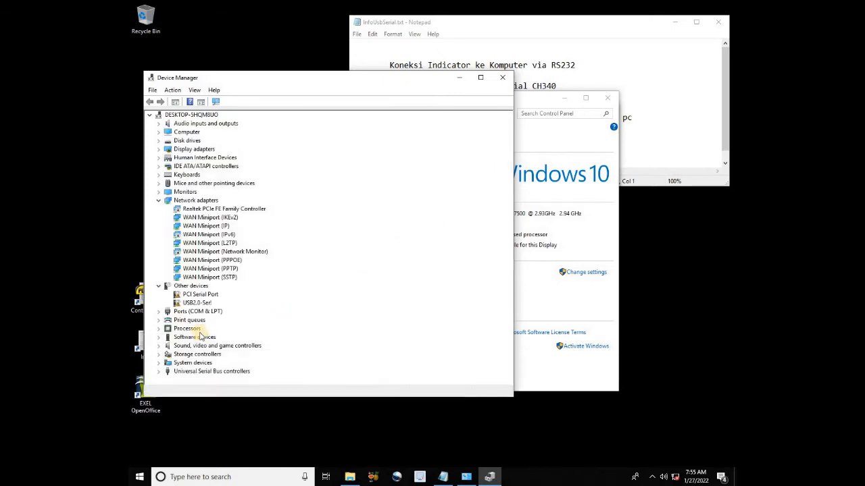
left_click(350, 476)
Run SETUP.EXE from C:\0000InstalerSTDN1_DriverCH340\USBSerialCh340\CH341SER
left_click_drag(432, 111, 527, 130)
left_click_drag(443, 250, 439, 301)
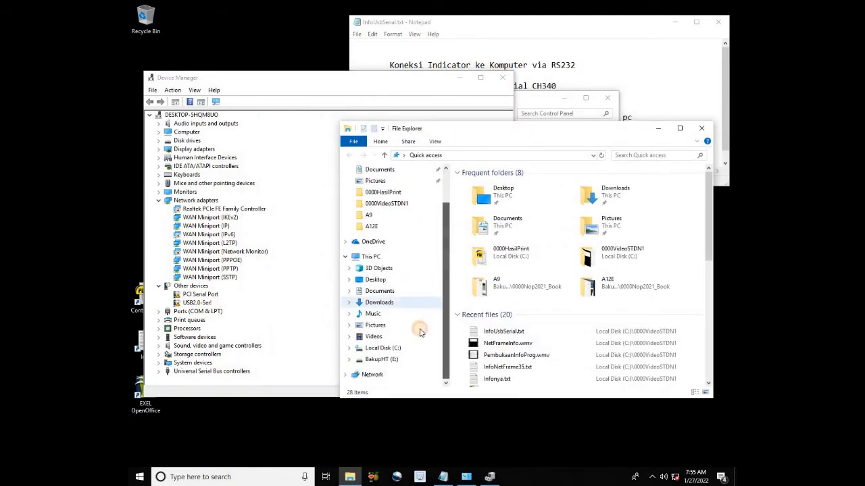
left_click(375, 347)
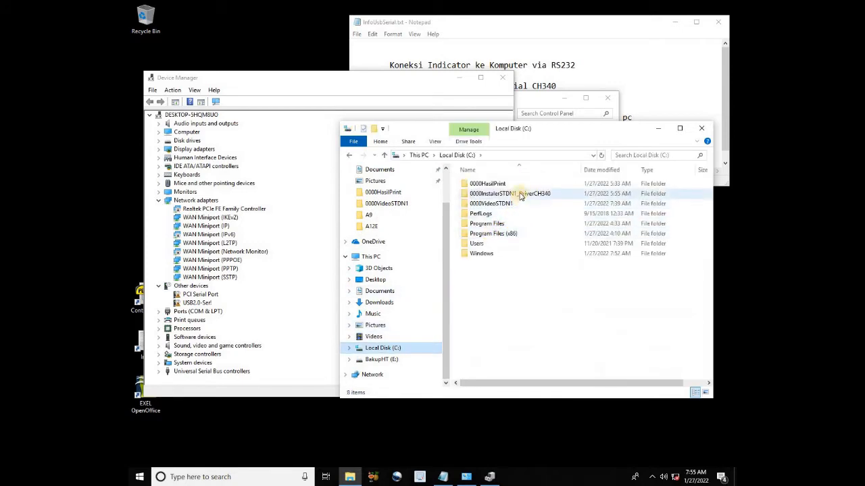
double_click(516, 193)
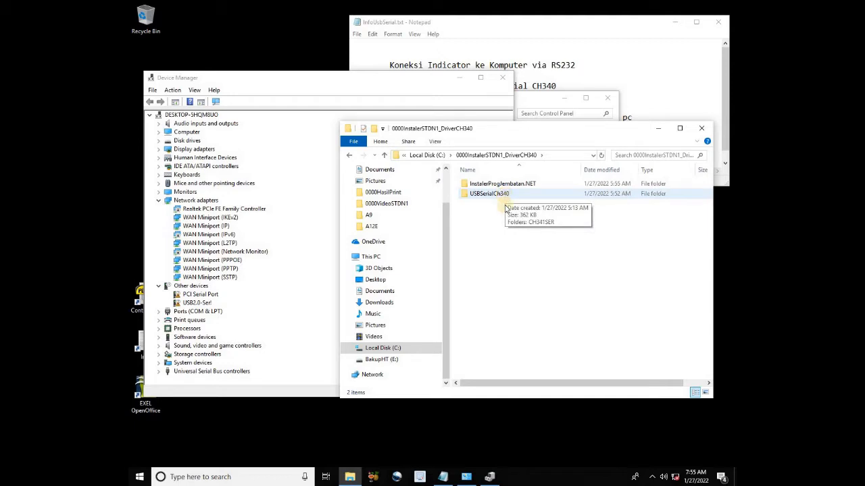
double_click(503, 193)
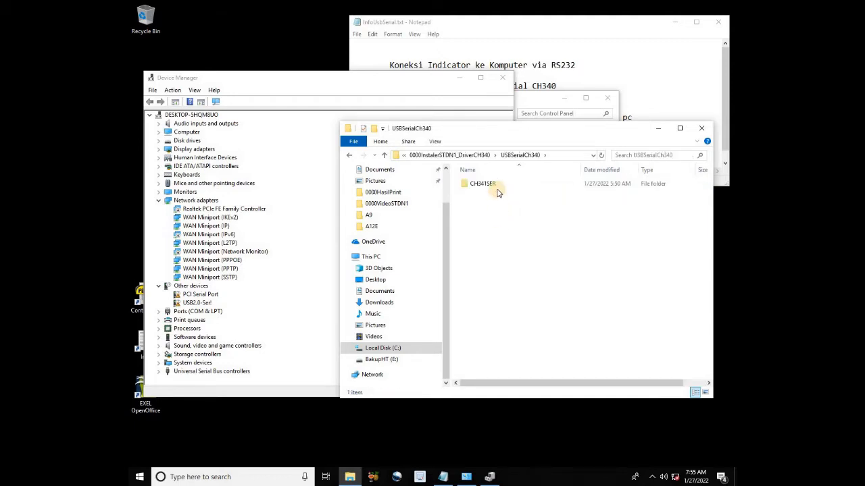
double_click(495, 186)
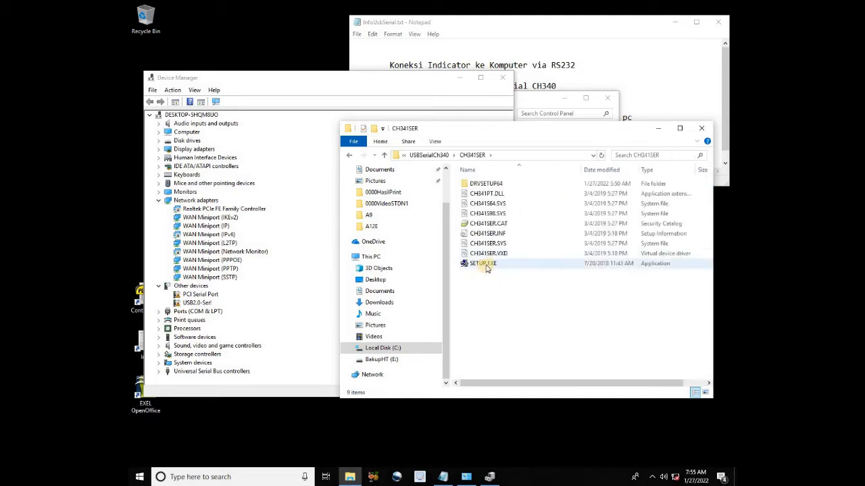
double_click(486, 265)
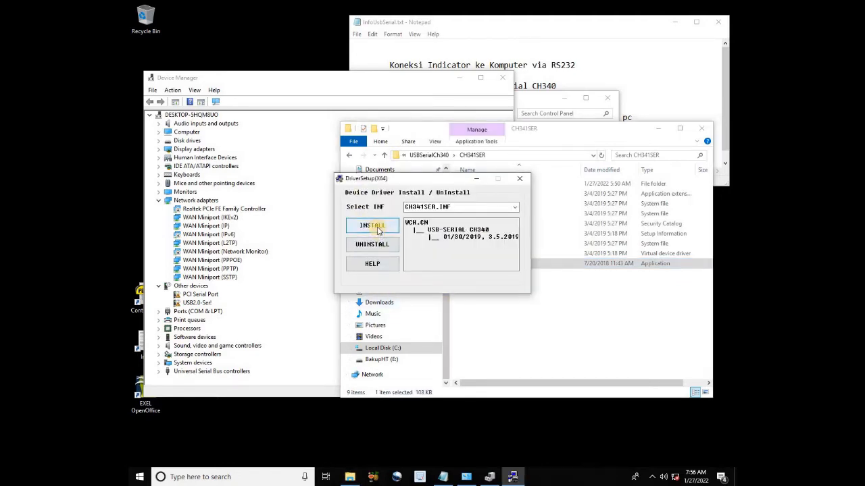
Install the CH340 driver, confirm USB-SERIAL CH340 (COM3) under Ports (COM & LPT), then close Device Manager
left_click(378, 231)
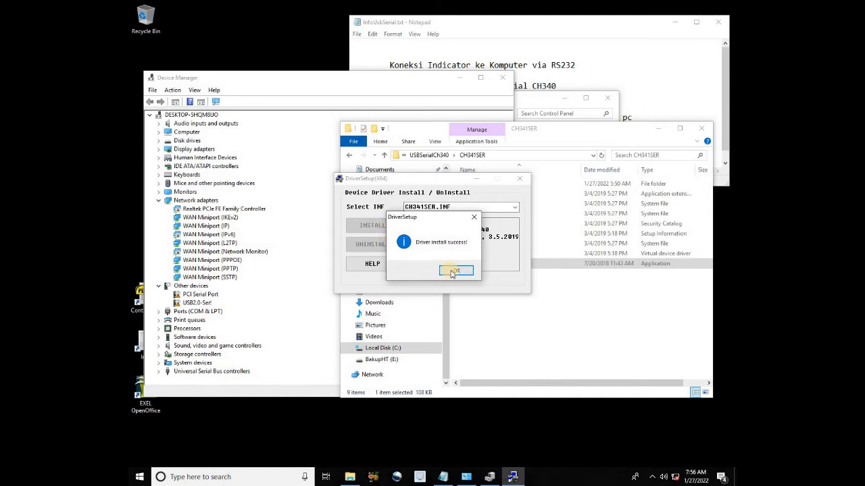
left_click(451, 271)
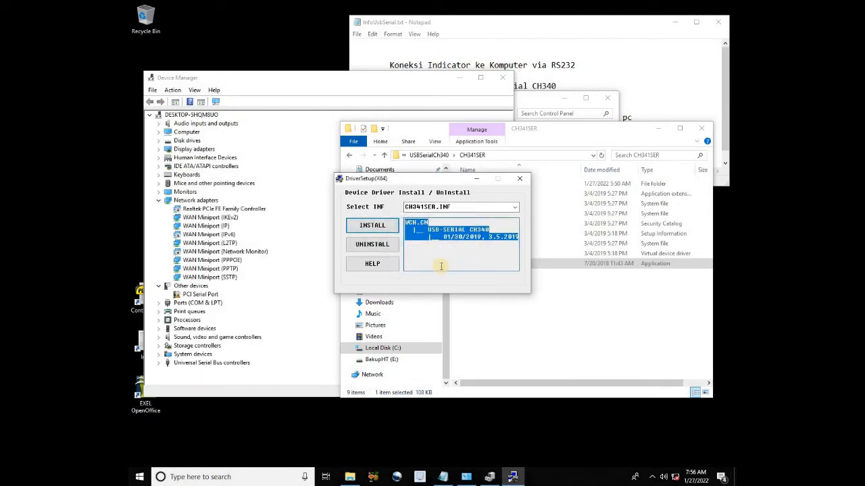
double_click(202, 303)
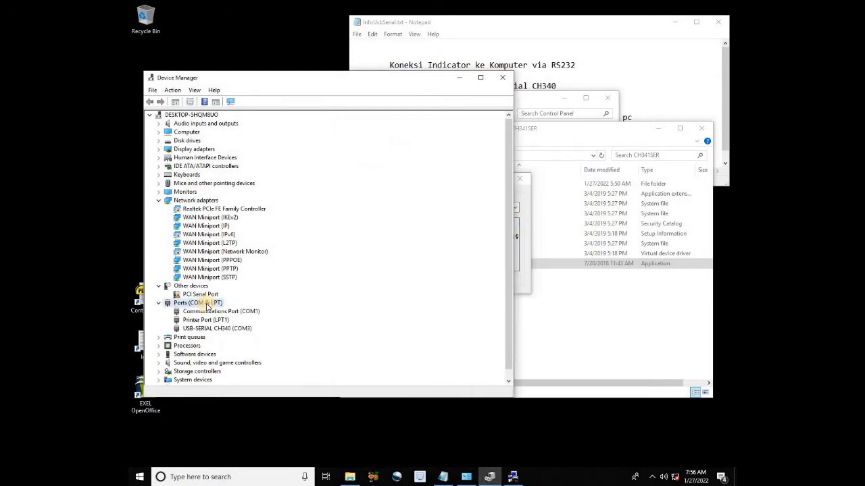
left_click(224, 330)
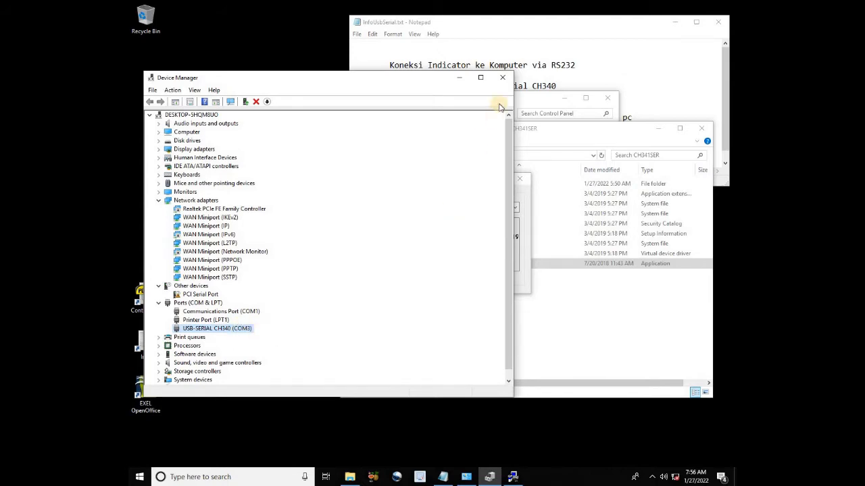
left_click(504, 80)
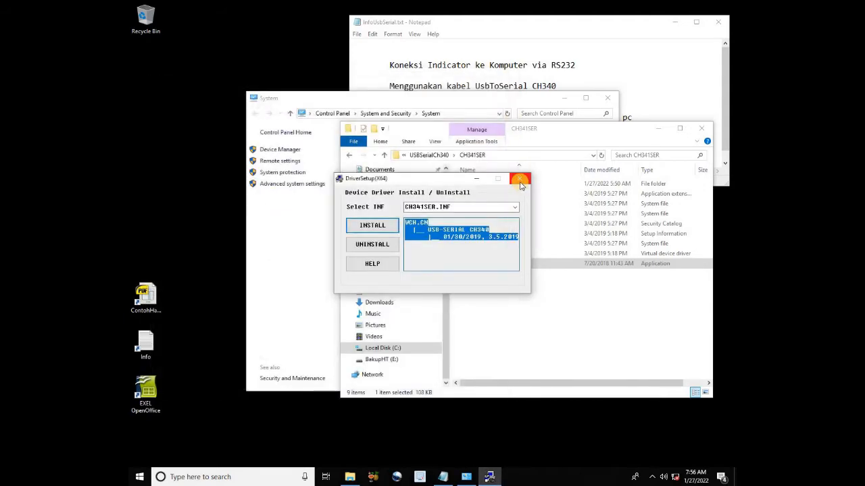
Close the driver setup, File Explorer and System information windows
left_click(520, 179)
left_click(702, 132)
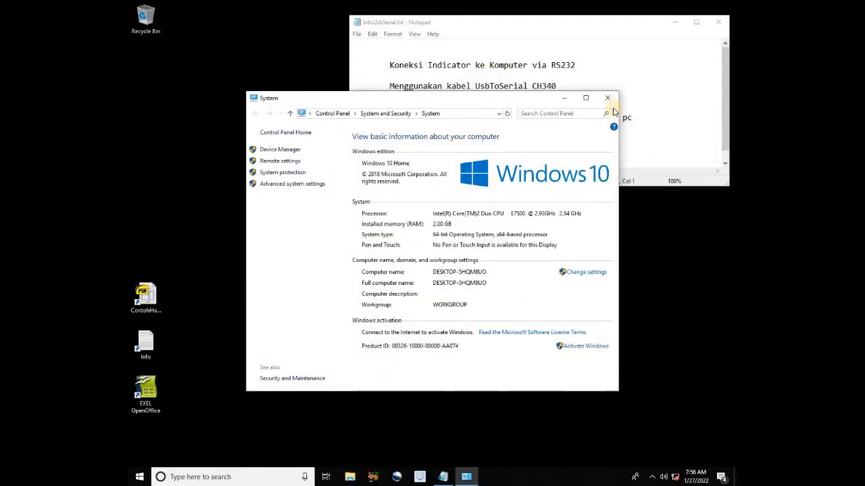
left_click(607, 98)
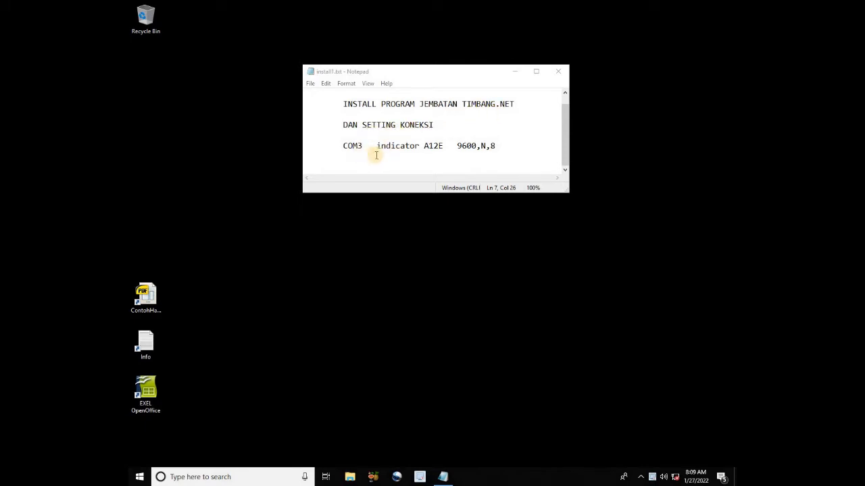
Run SetupStdN1_PT_Perusahaan.exe from C:\0000InstalerSTDN1_DriverCH340\InstalerProgJembatan.NET
left_click(347, 478)
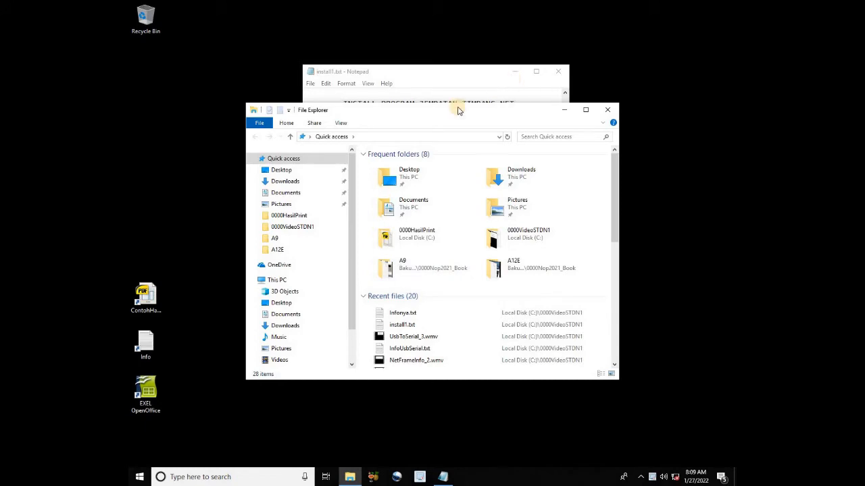
scroll(350, 228, "down", 2)
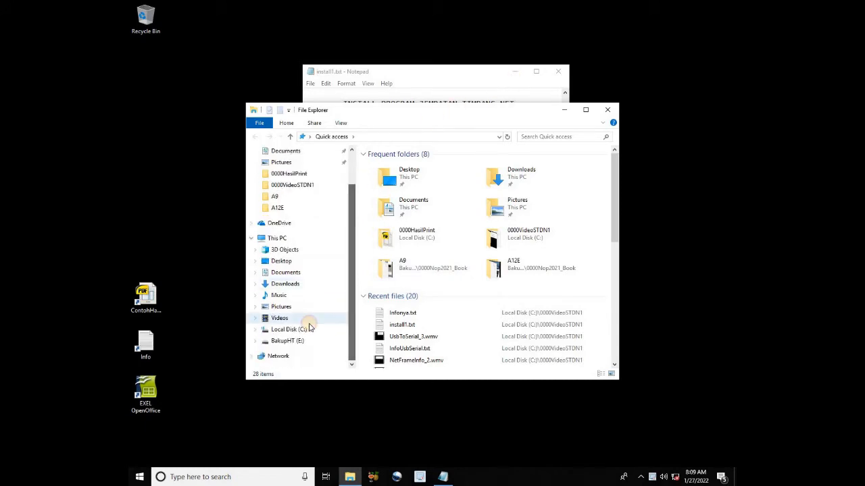
left_click(303, 328)
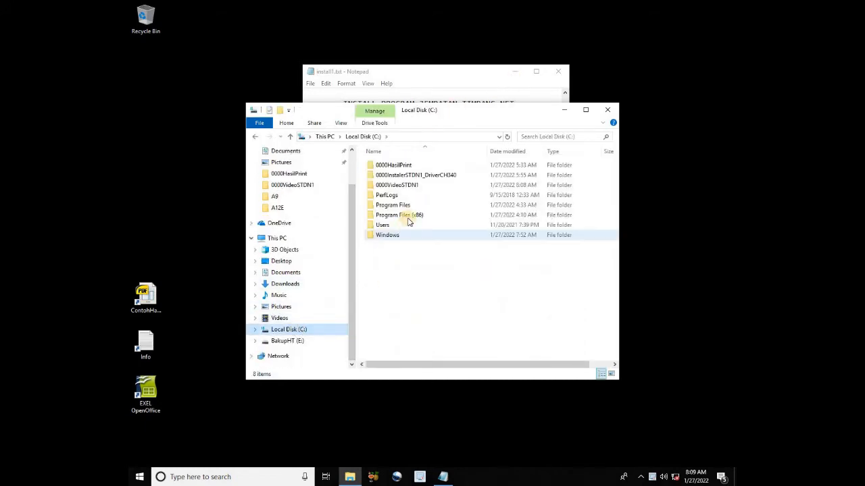
left_click(432, 176)
double_click(432, 175)
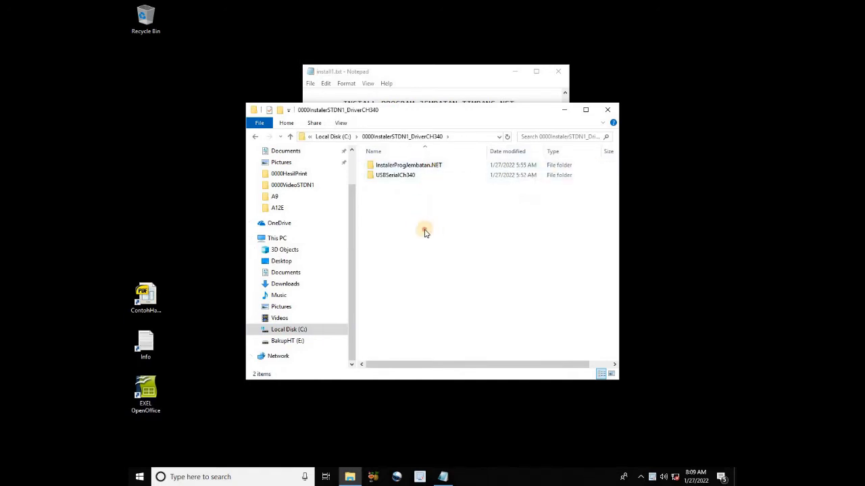
double_click(426, 166)
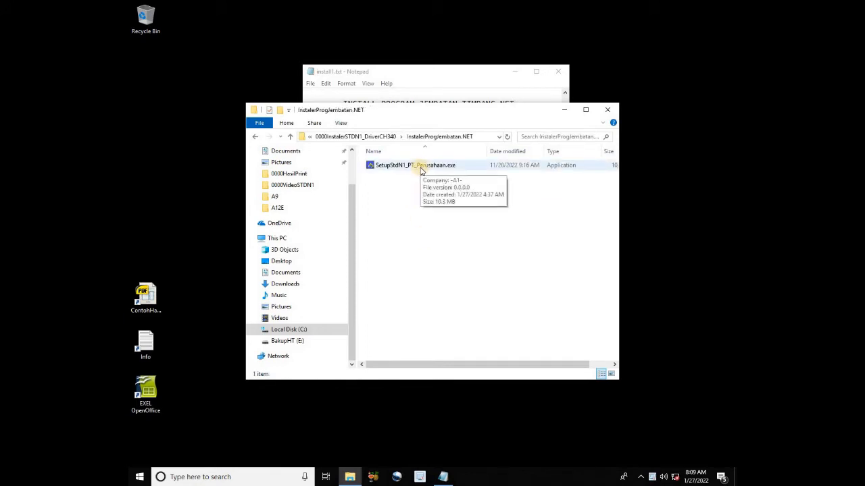
double_click(420, 170)
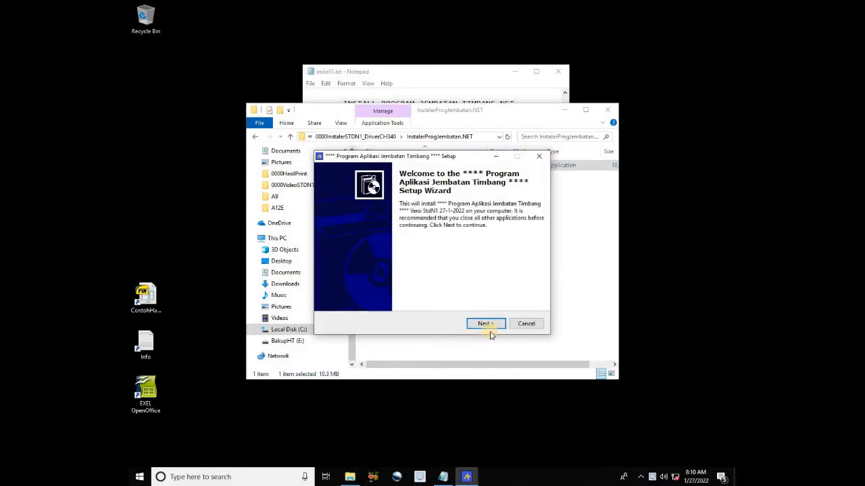
Accept the licence, install into C:\TruckSTDN1 with a desktop icon, and finish with the program launching
left_click(487, 325)
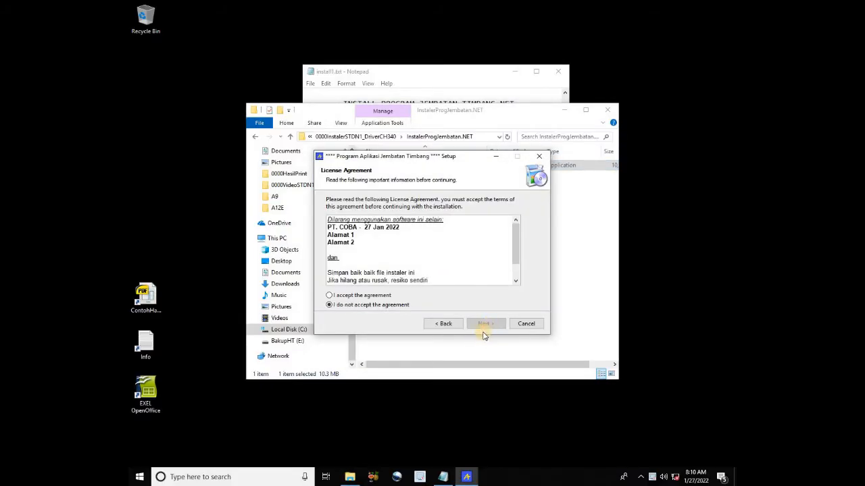
left_click(368, 298)
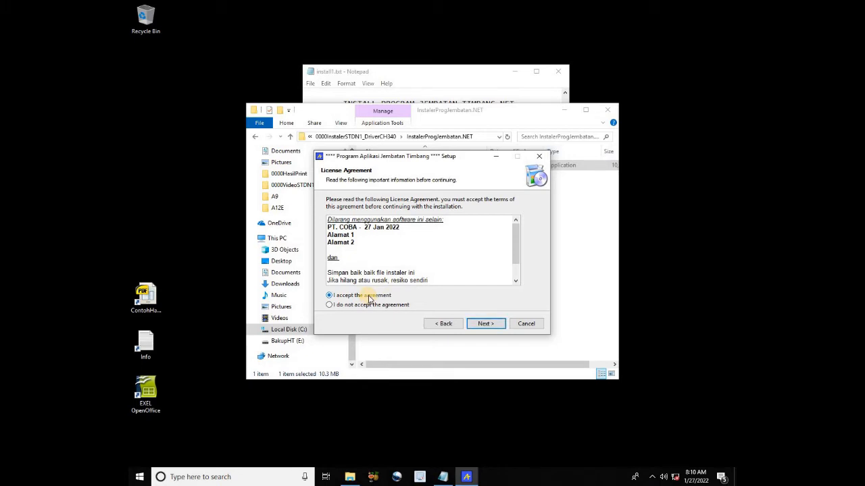
left_click(486, 324)
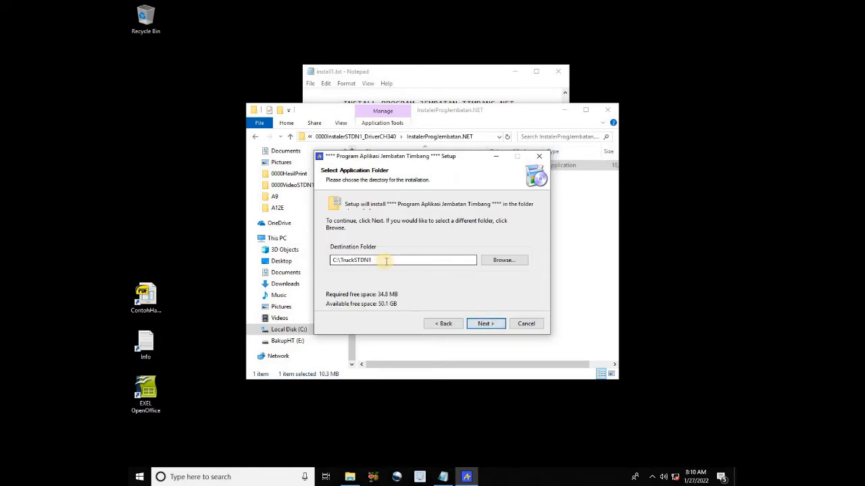
left_click(363, 264)
left_click(487, 324)
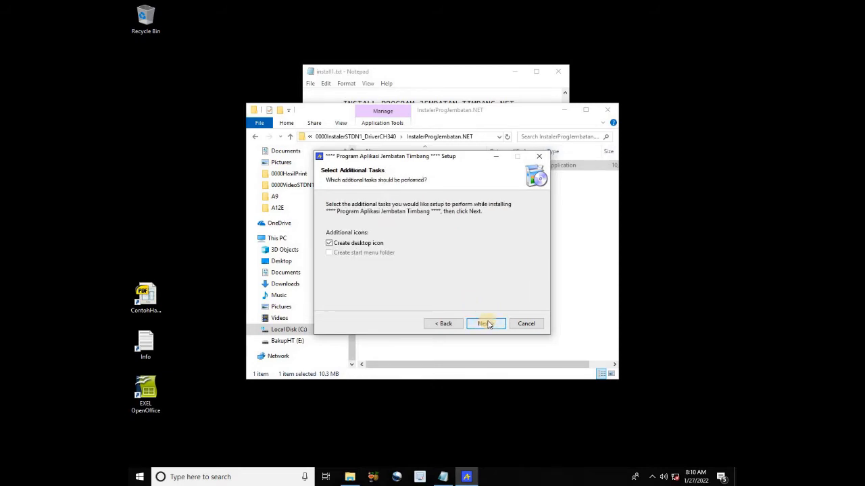
left_click(487, 324)
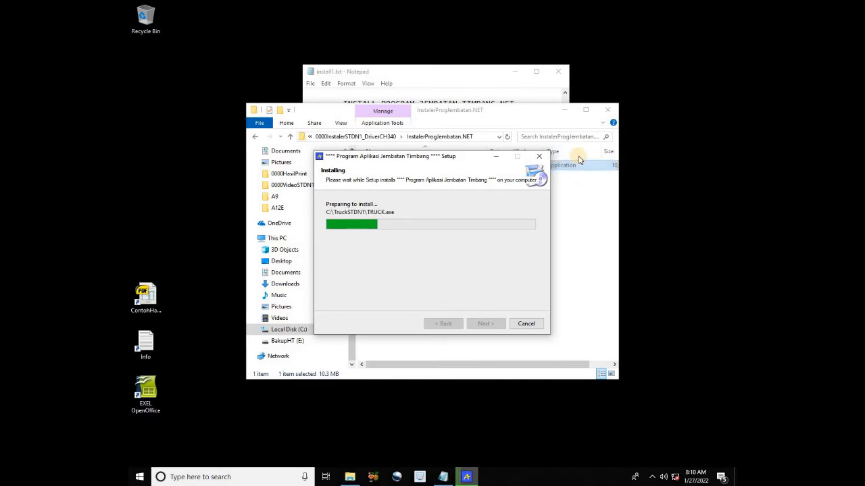
left_click(566, 113)
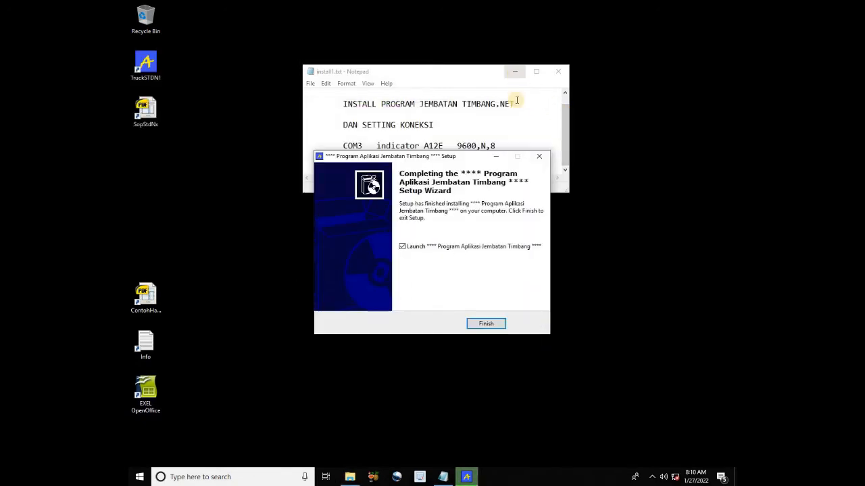
left_click(485, 324)
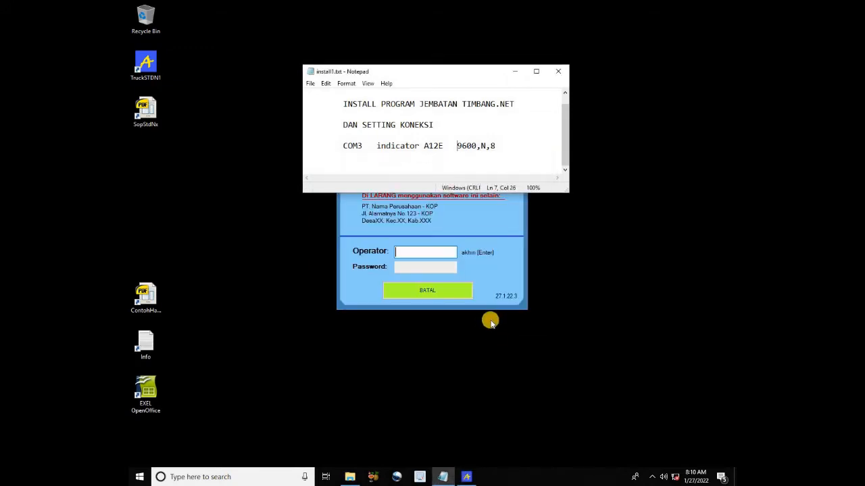
Minimize Notepad and log in to the weighbridge program with the operator name and password
left_click(488, 228)
left_click(517, 70)
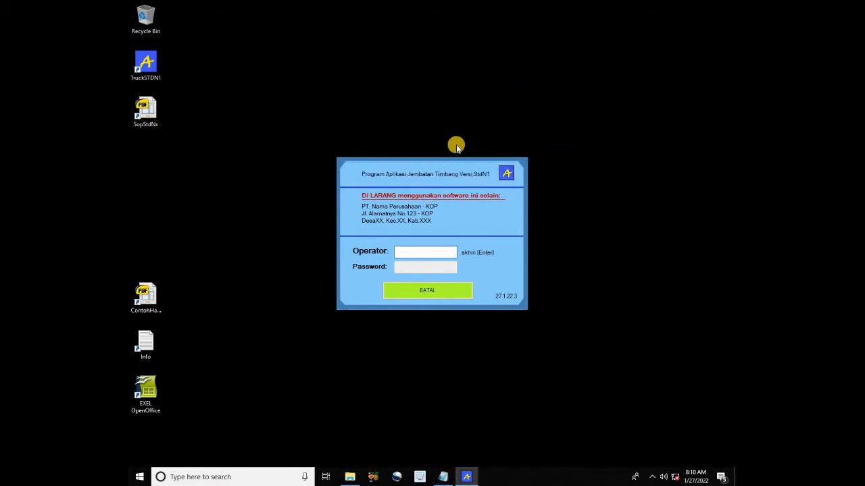
left_click(419, 255)
type("SUPER")
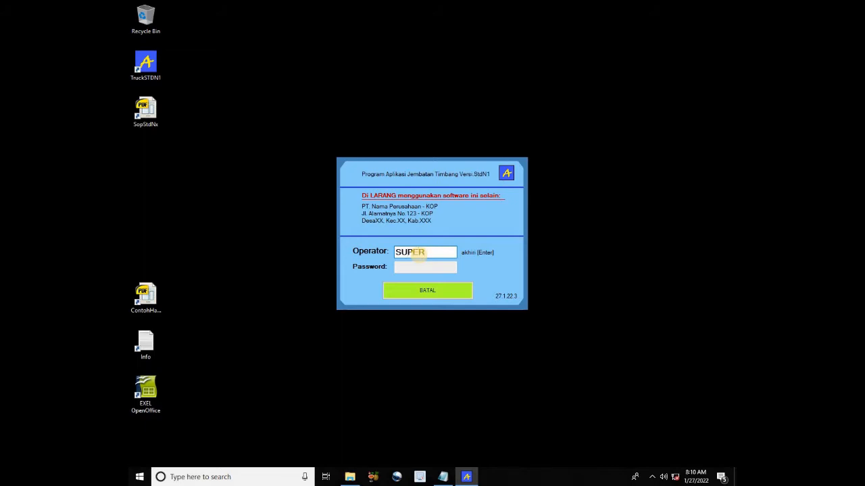
key("Return")
type("XX")
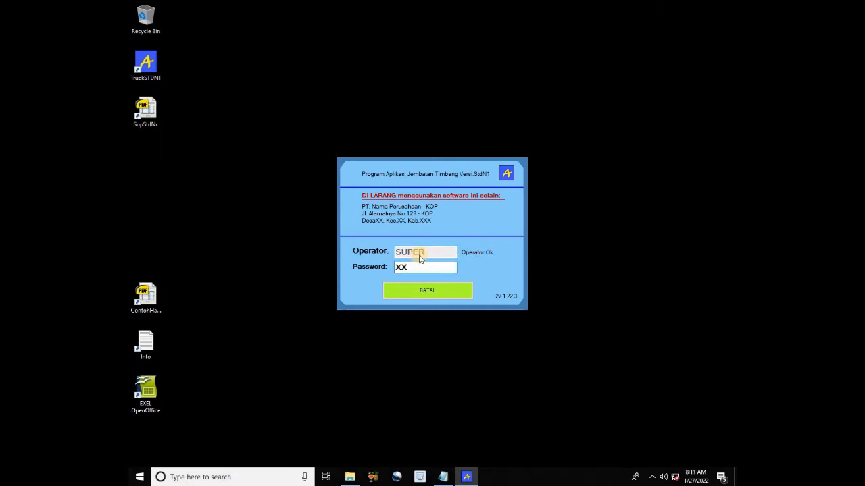
key("Return")
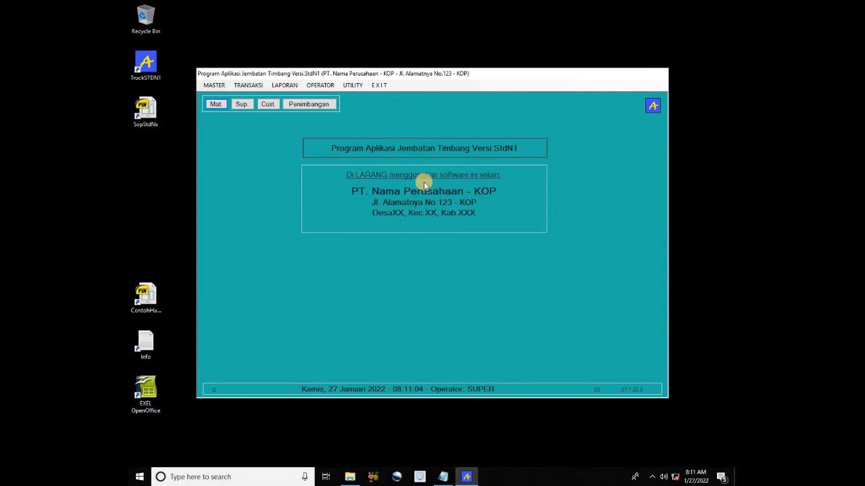
In UTILITY > Setting Serial Port dan Timbangan, select COM3, 9600 N 8 and indicator A12E / A28E
left_click(354, 87)
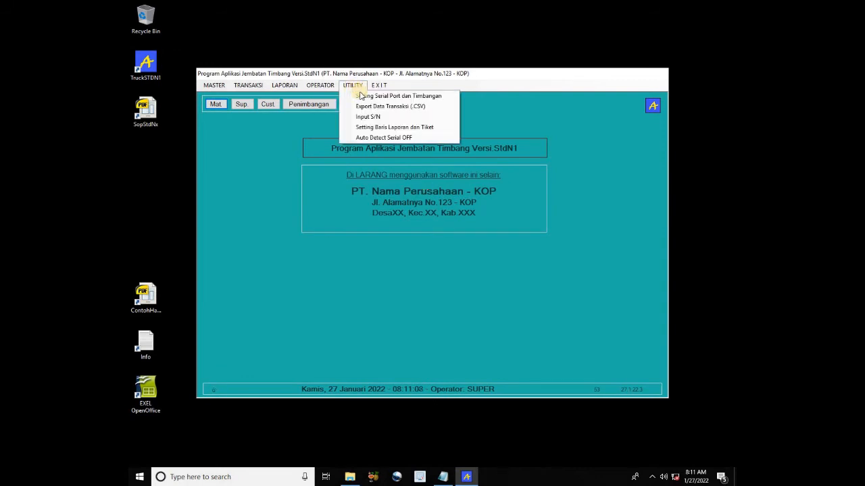
left_click(366, 96)
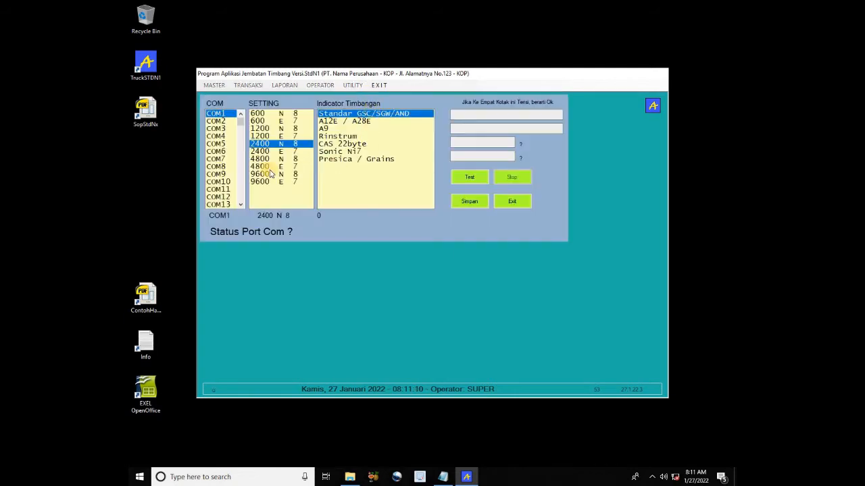
left_click(220, 130)
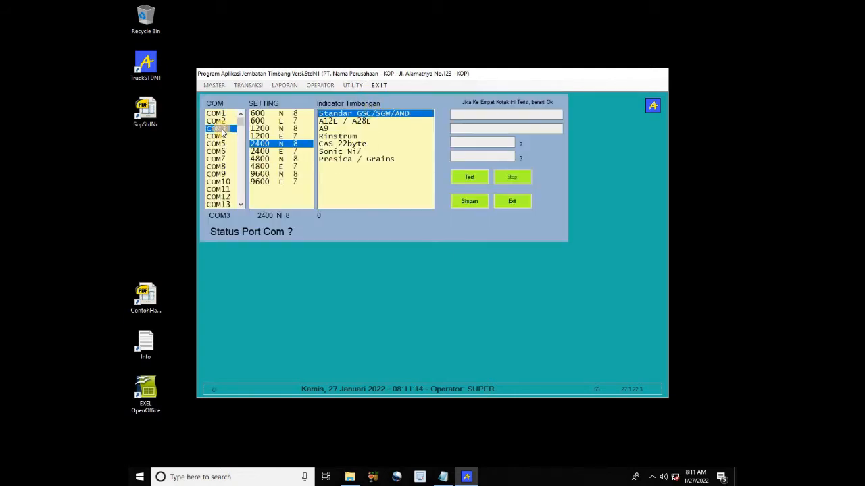
left_click(269, 175)
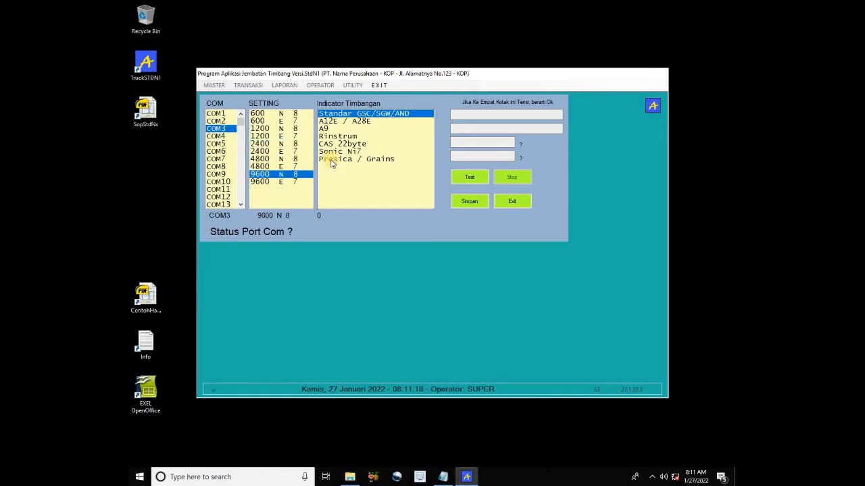
left_click(349, 122)
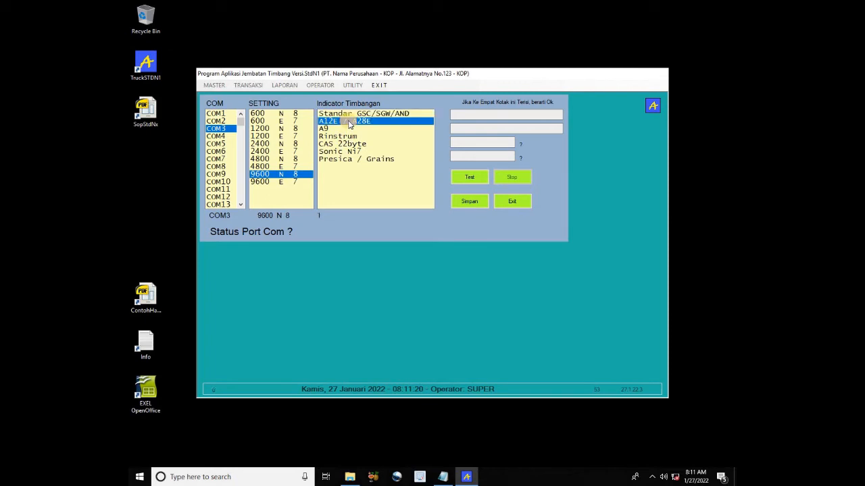
Test the scale reading, stop the test, save the connection settings and exit the panel
left_click(471, 179)
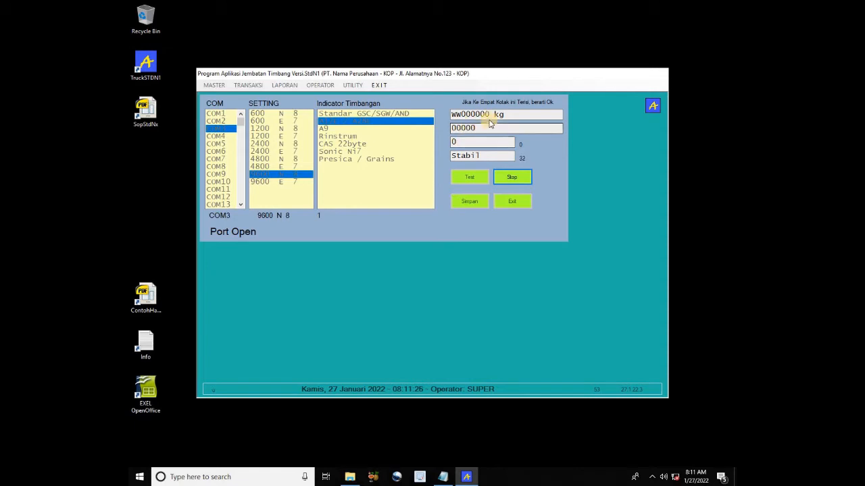
left_click(507, 179)
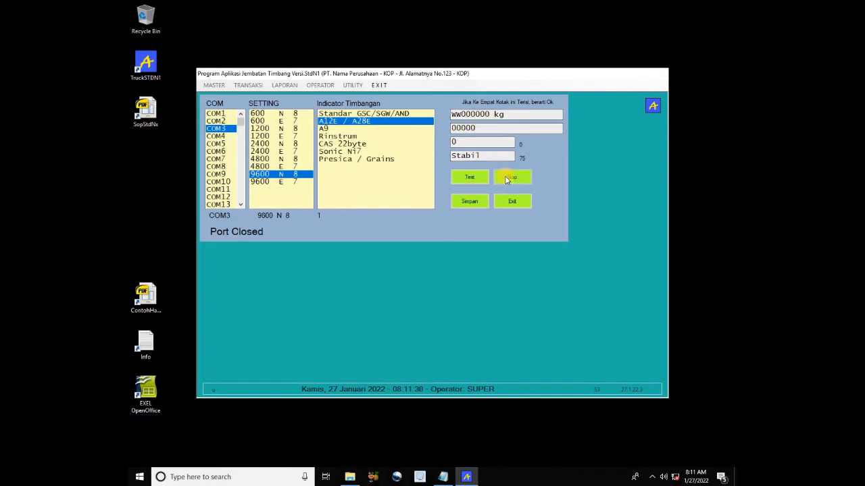
left_click(470, 202)
left_click(510, 203)
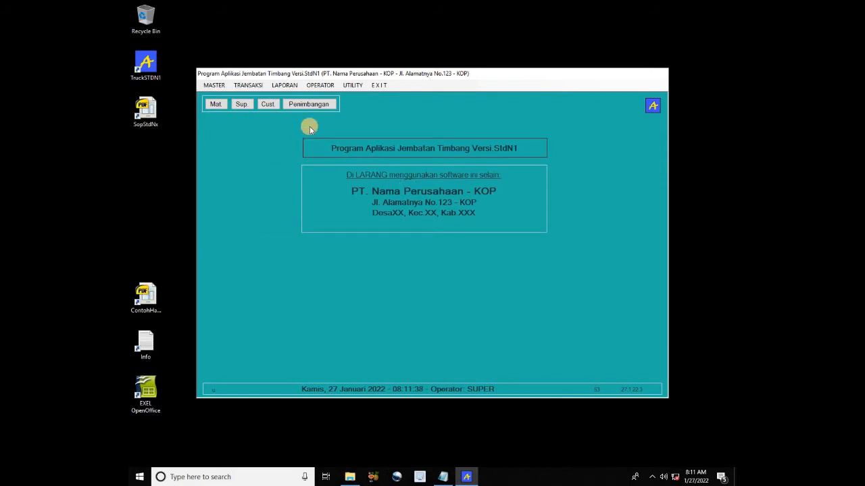
Record a 4,750 kg first weighing for vehicle SSS, then leave the form and quit the program
left_click(311, 105)
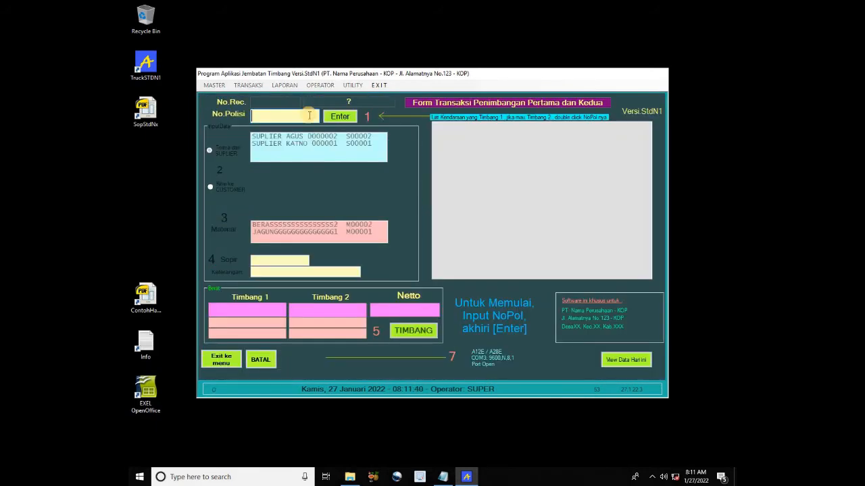
type("SSS")
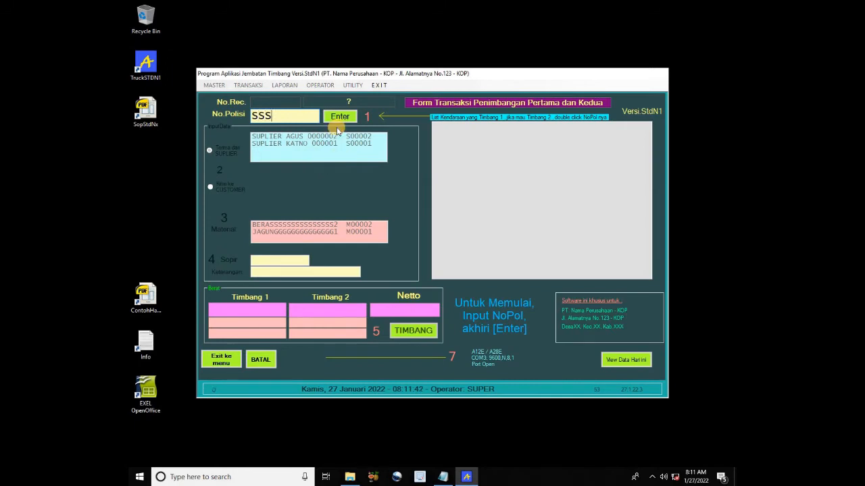
left_click(336, 119)
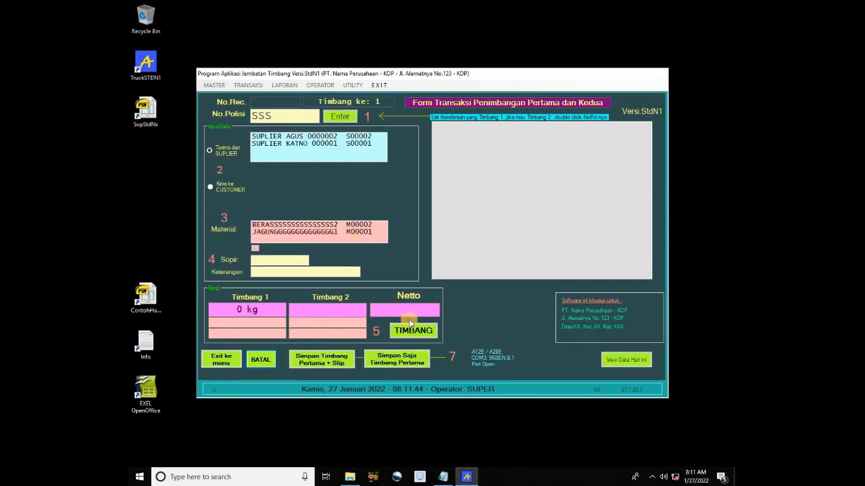
left_click(426, 333)
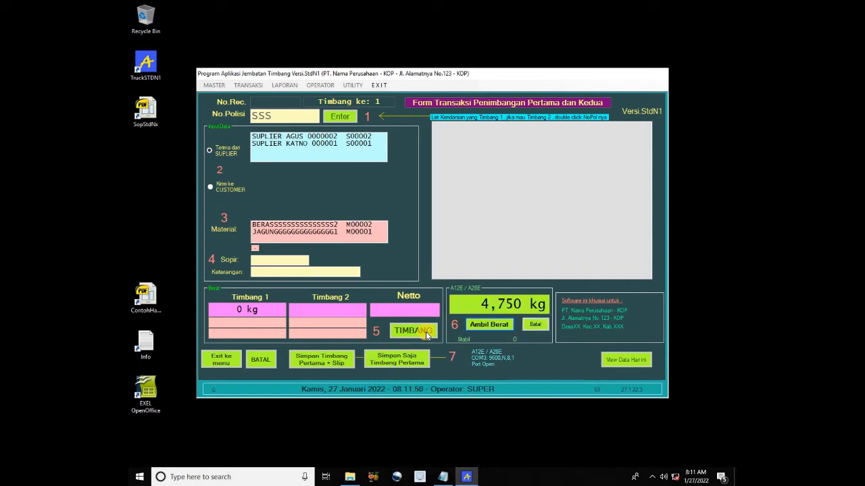
left_click(426, 332)
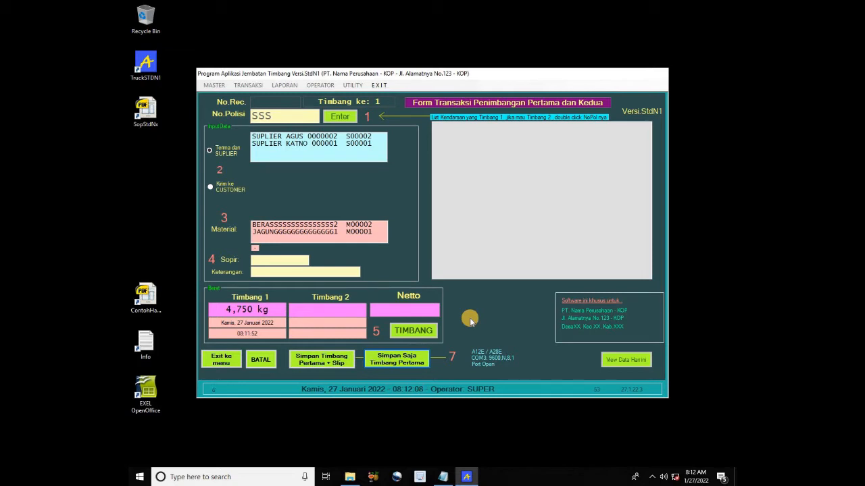
left_click(218, 359)
left_click(387, 98)
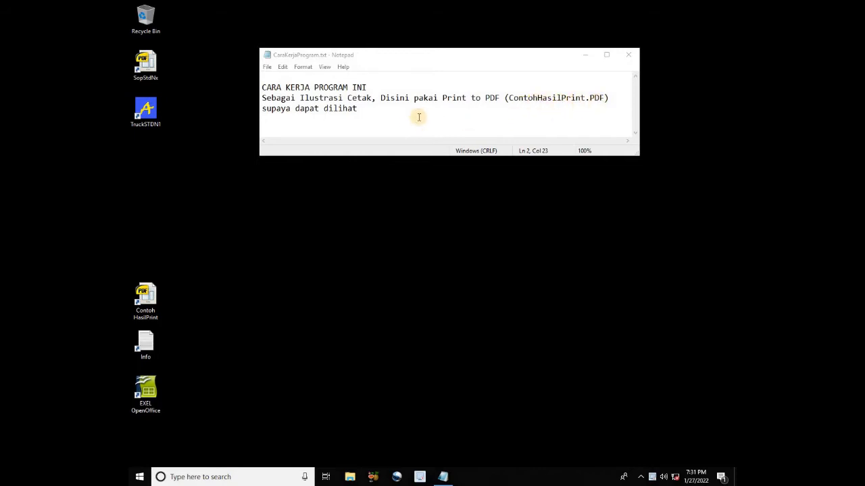
Relaunch TruckSTDN1 and log in as operator SUPER with the operator password
double_click(157, 124)
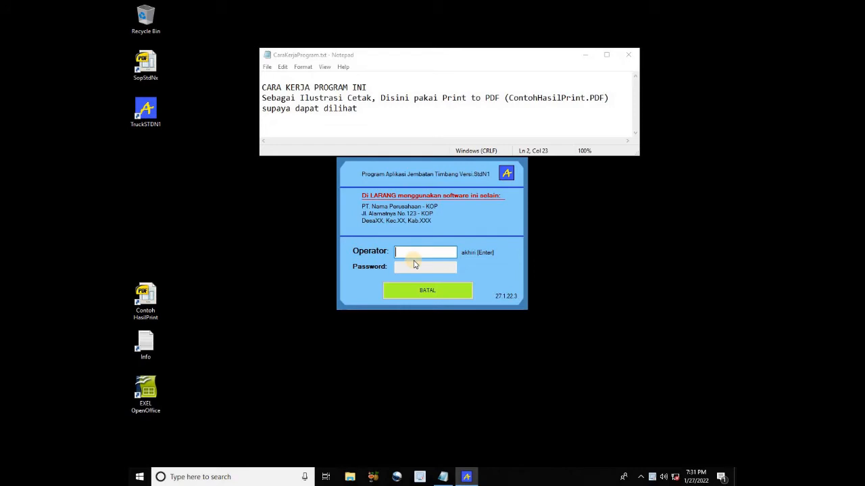
type("SUPER")
key("Return")
type("XX")
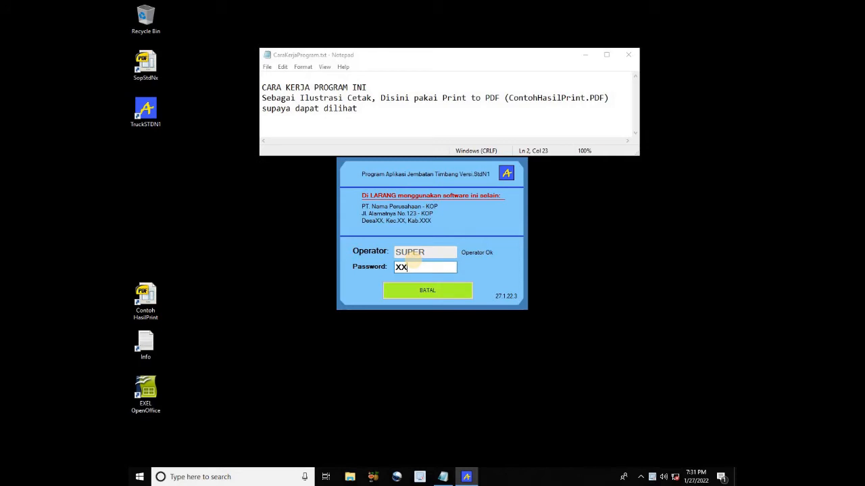
key("Return")
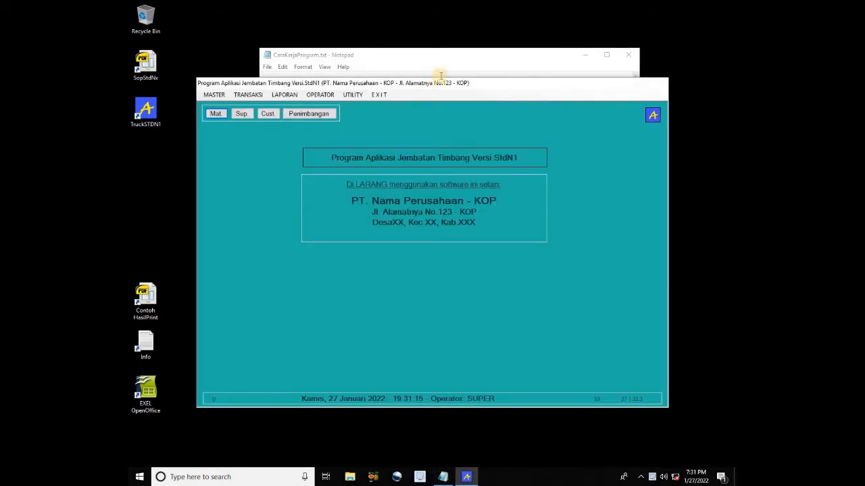
Add new materials BATU as M00003 and PASIR as M00004
left_click(217, 115)
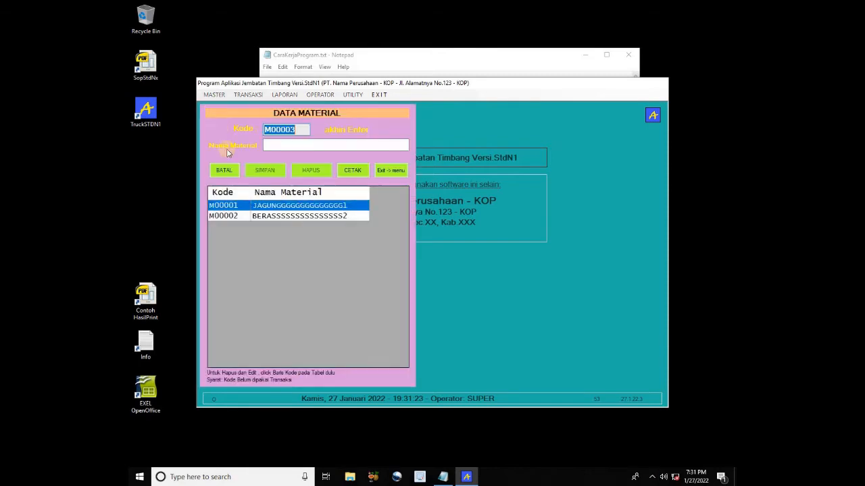
left_click(298, 130)
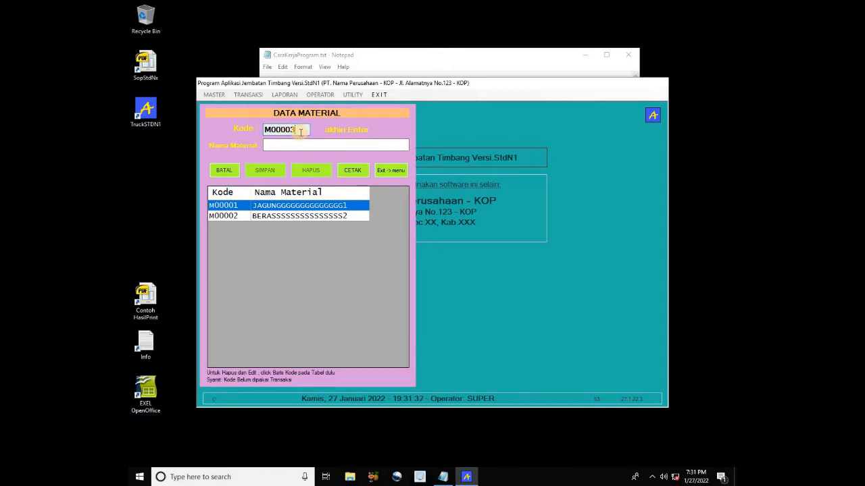
key("Return")
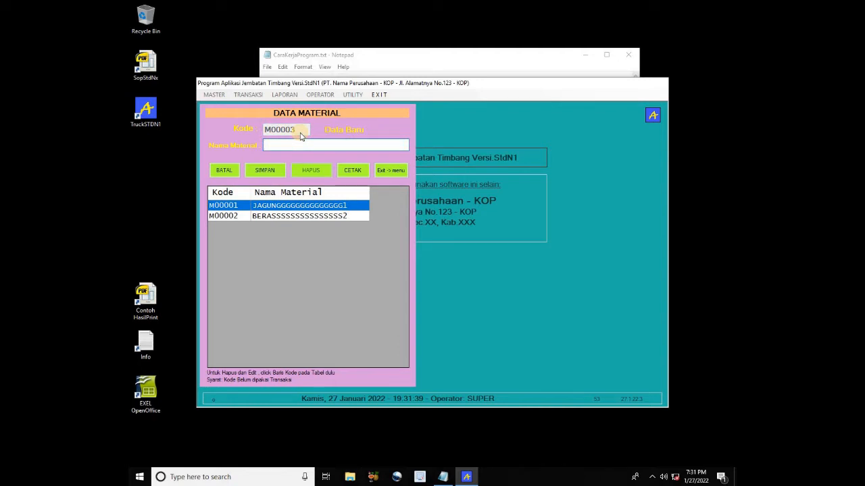
type("BAR")
key("BackSpace")
type("TU")
key("Return")
key("Return")
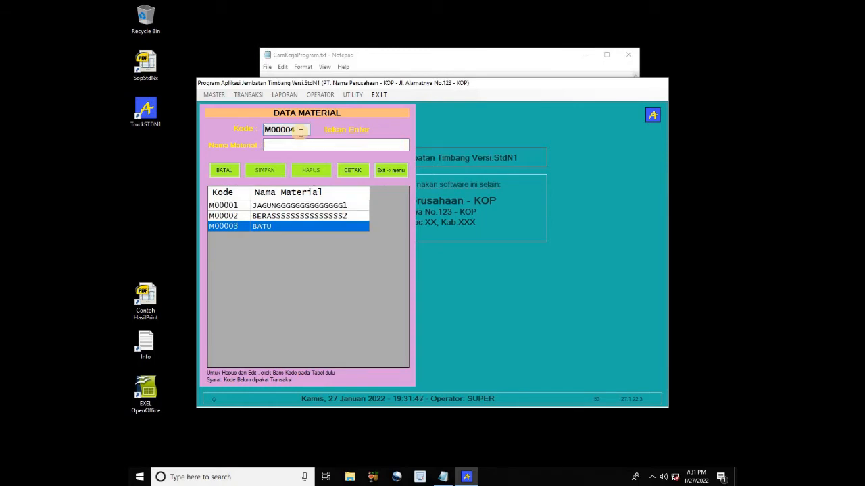
key("Return")
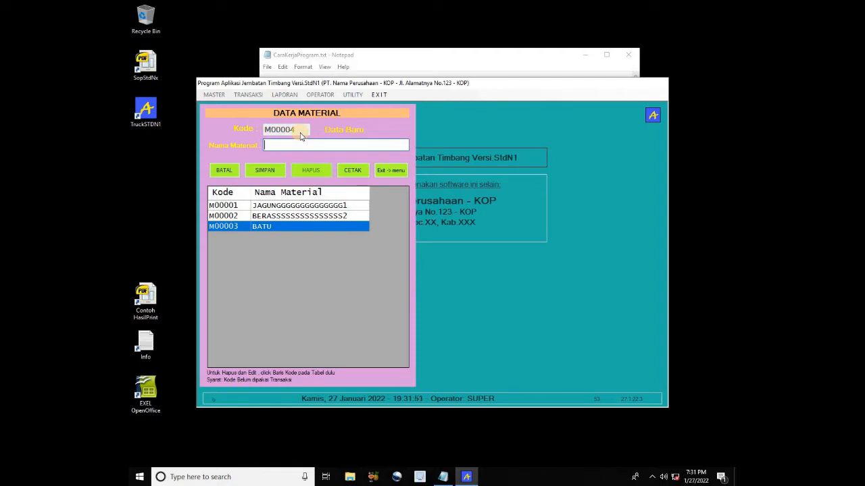
type("PASIR")
key("Return")
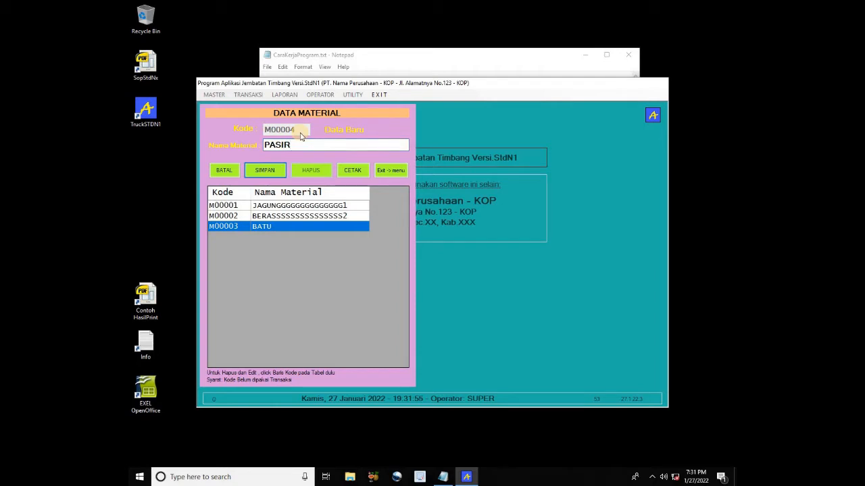
key("Return")
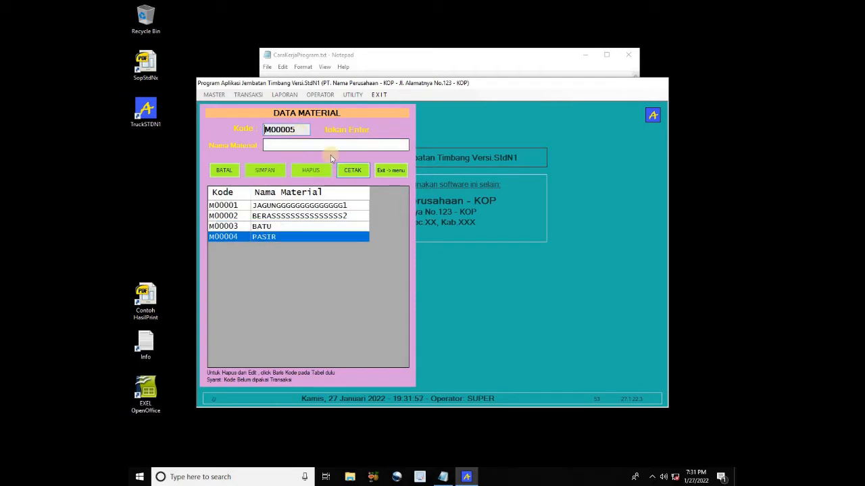
Rename material M00003 to BATU SP12, save it, and return to the main screen
left_click(244, 231)
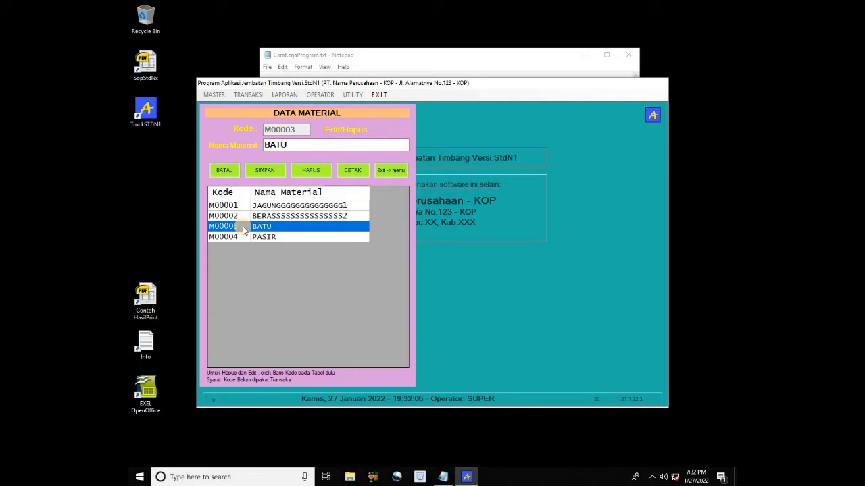
left_click(313, 146)
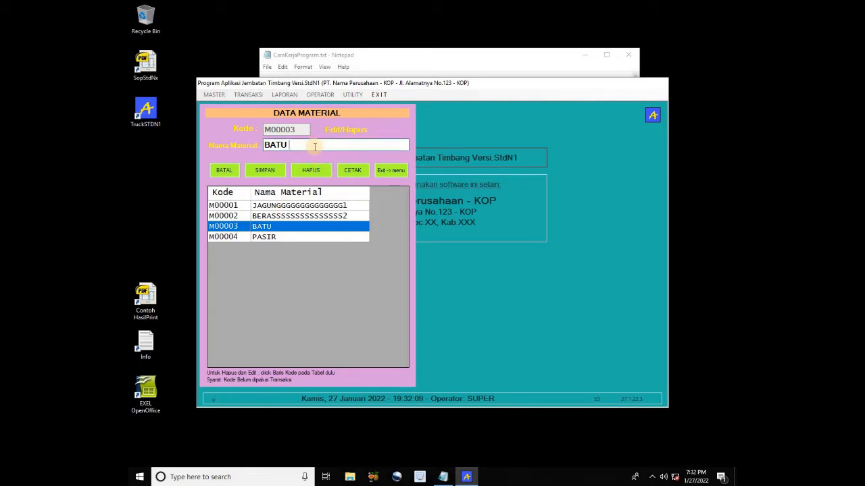
type("SP12")
left_click(277, 174)
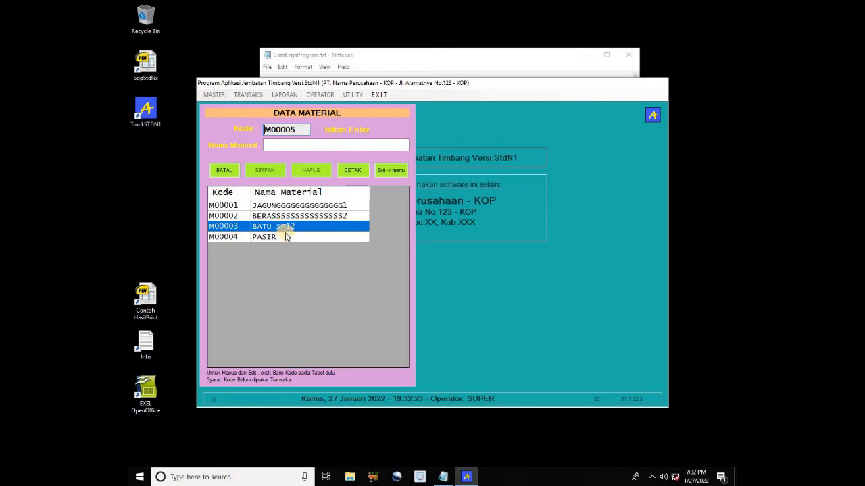
left_click(396, 174)
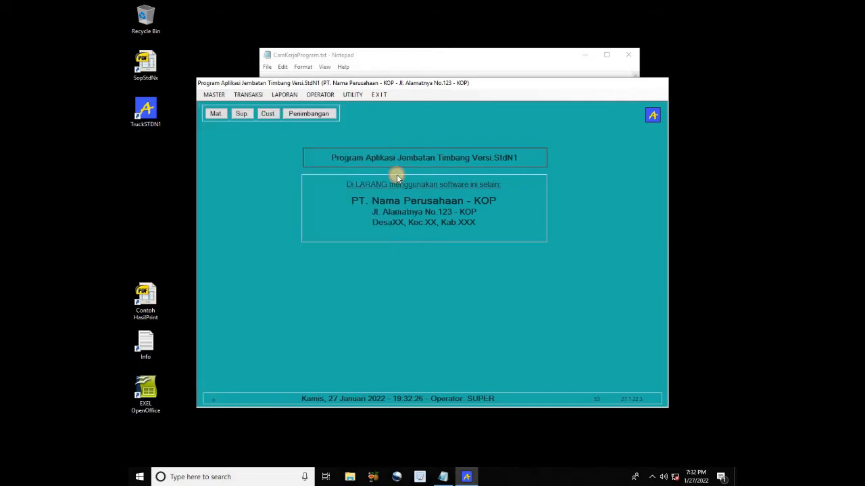
Save new supplier S00003 named AGUS PT and close the supplier form
left_click(245, 114)
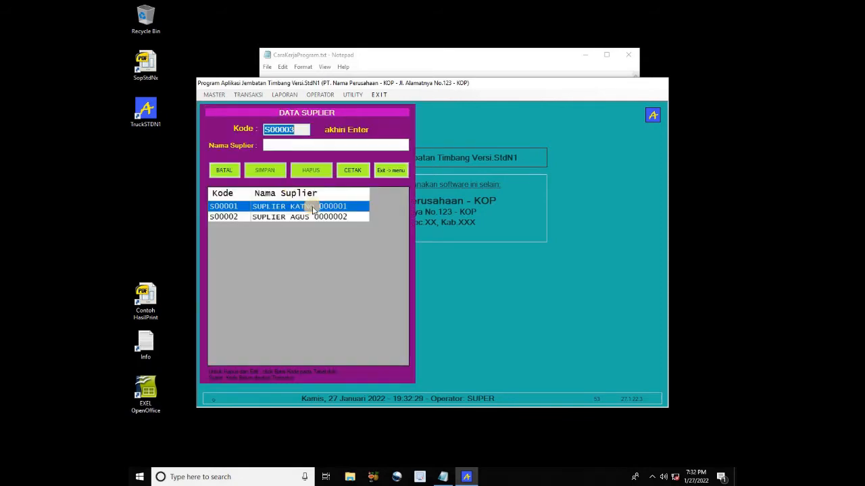
key("Return")
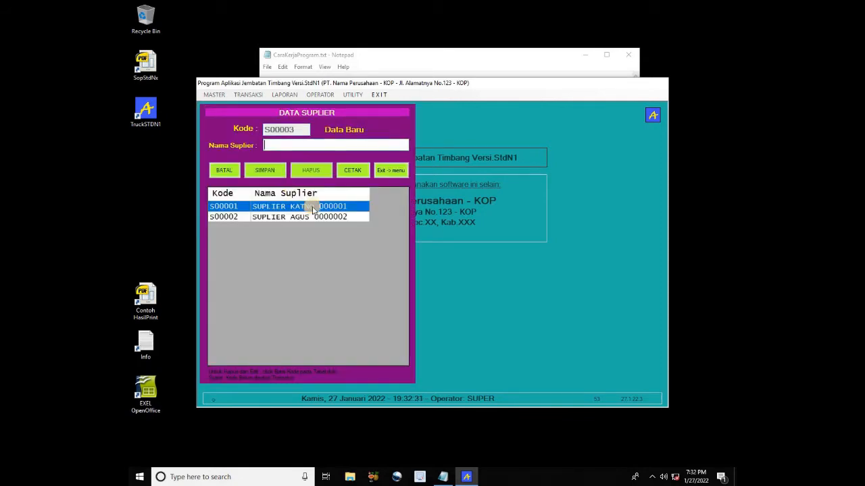
type("AGUS PT")
key("Return")
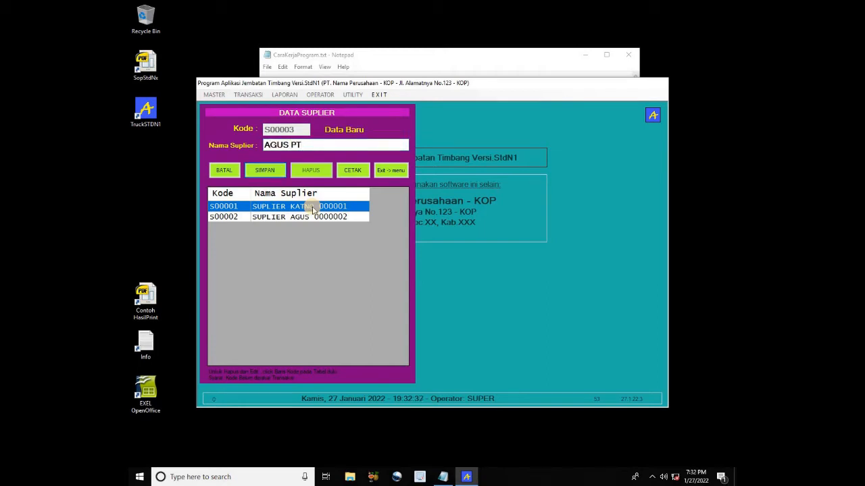
key("Return")
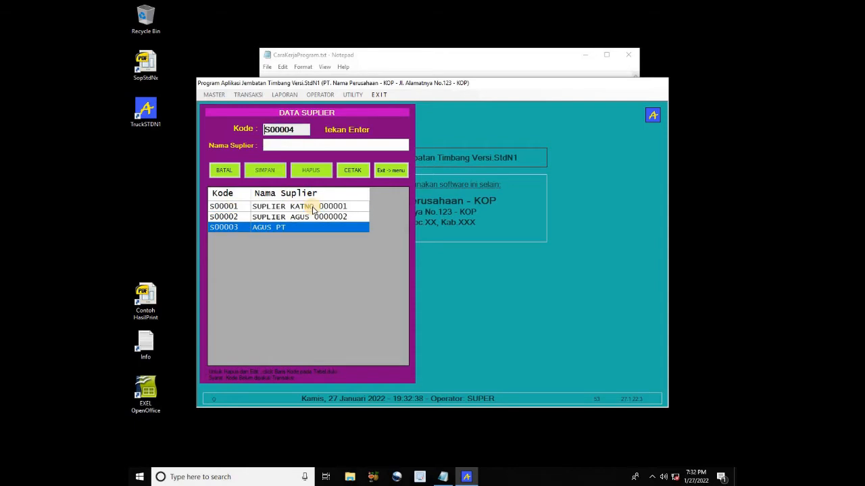
left_click(386, 172)
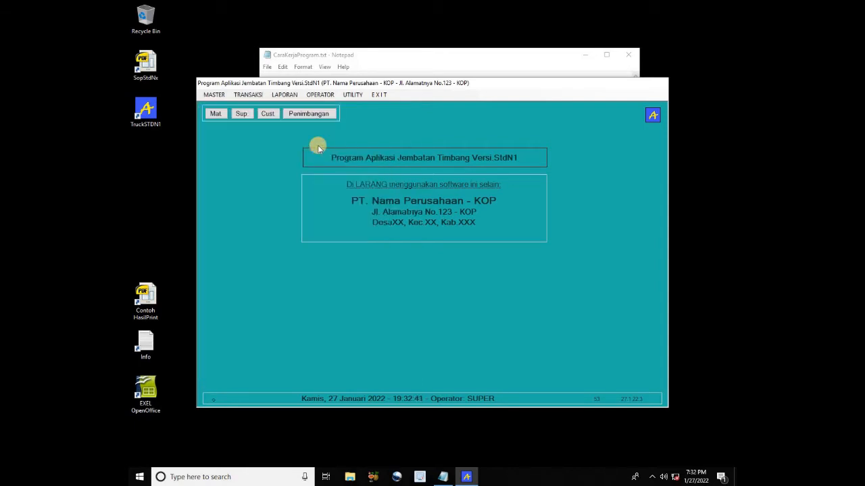
Save new customer C00003 with the customer's name and close the customer form
left_click(268, 114)
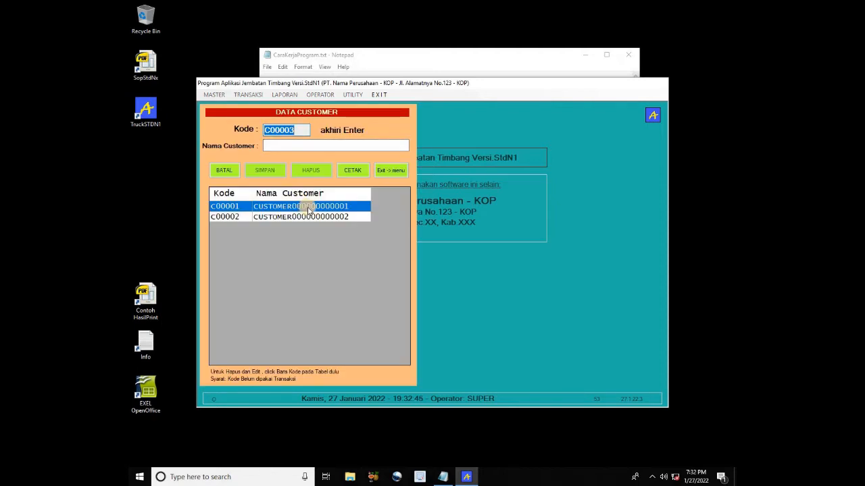
key("Return")
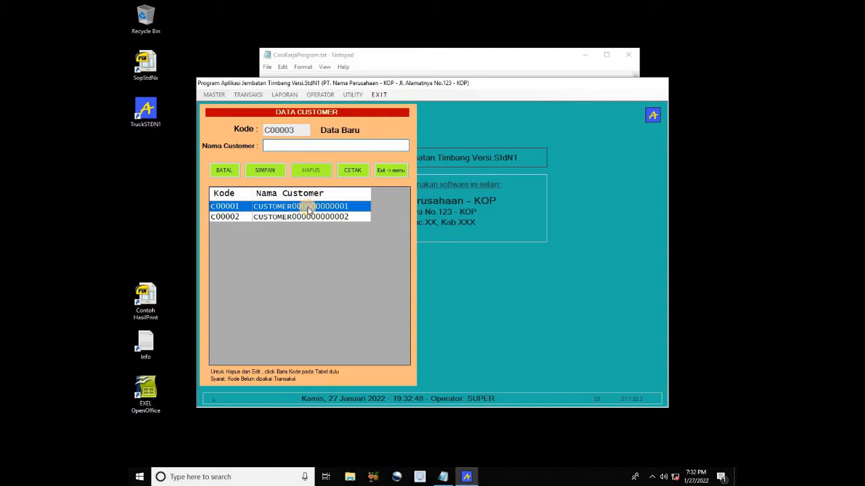
type("LANGGENG")
type("XX")
key("Tab")
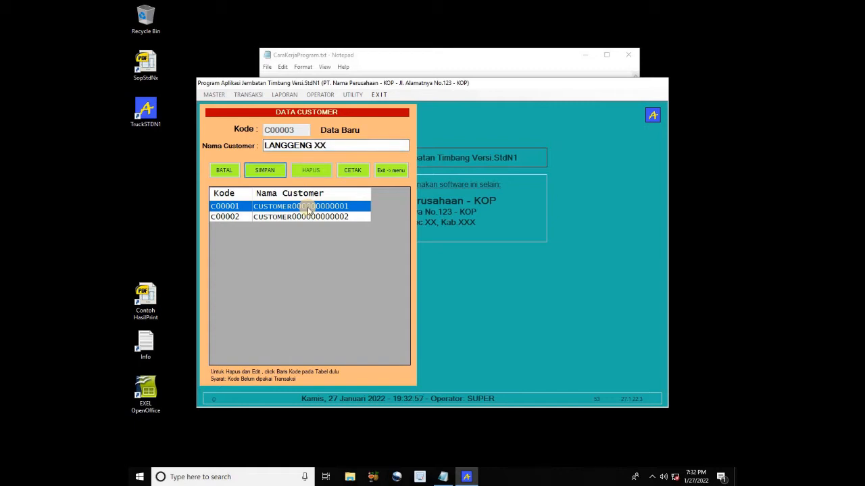
key("Return")
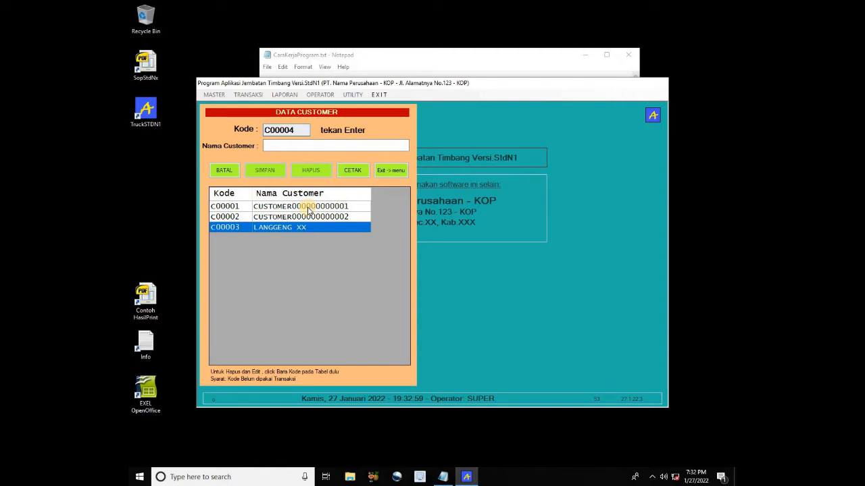
left_click(389, 172)
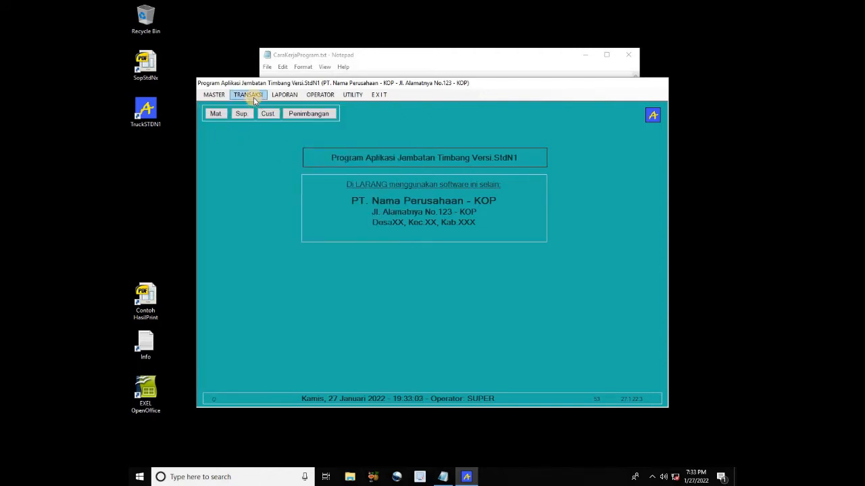
left_click(214, 94)
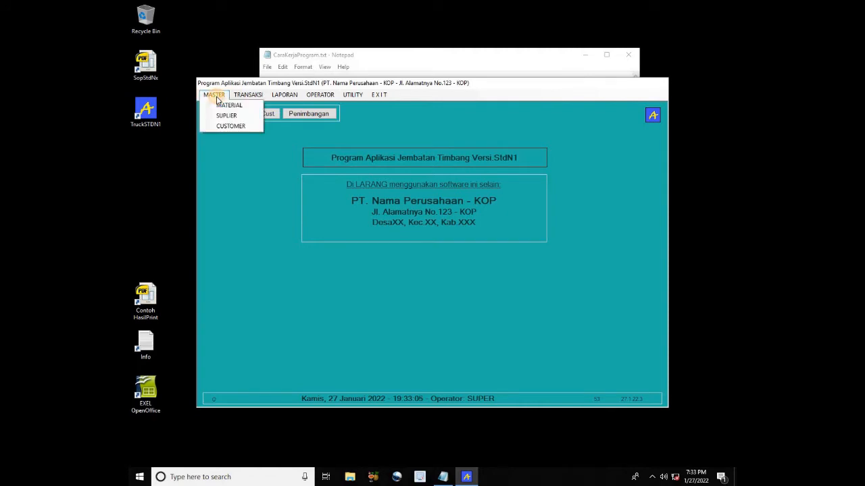
left_click(214, 95)
left_click(214, 95)
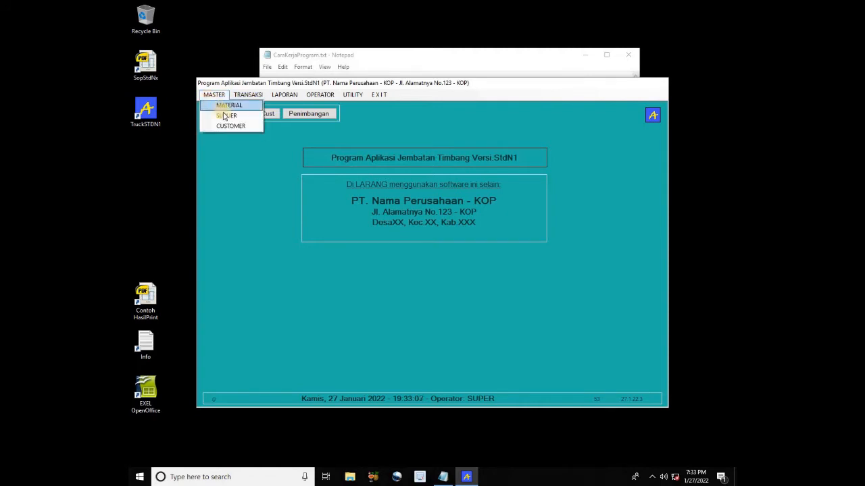
left_click(237, 138)
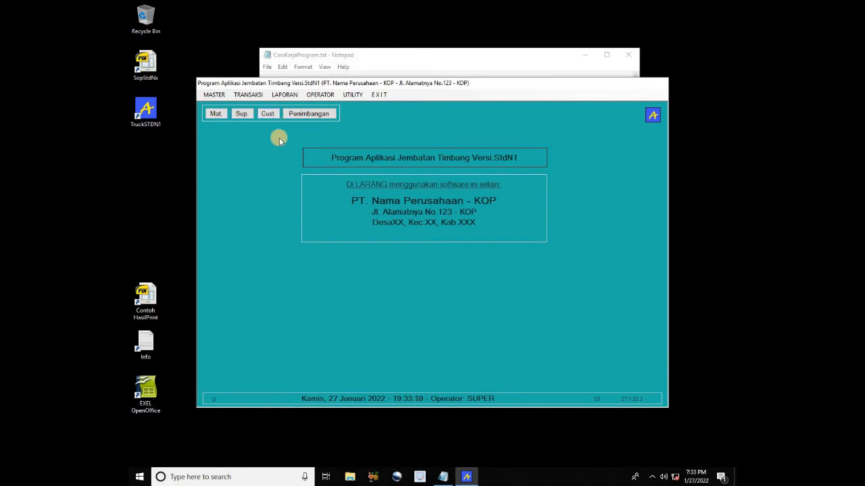
left_click(258, 96)
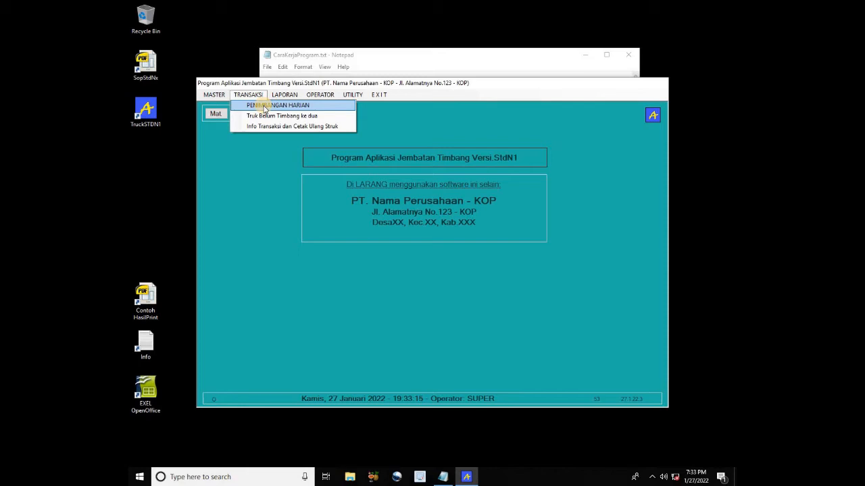
left_click(265, 108)
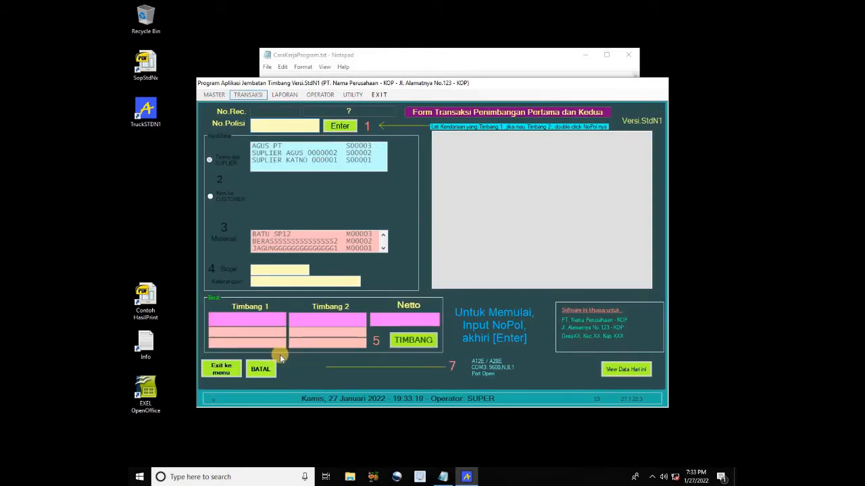
left_click(223, 370)
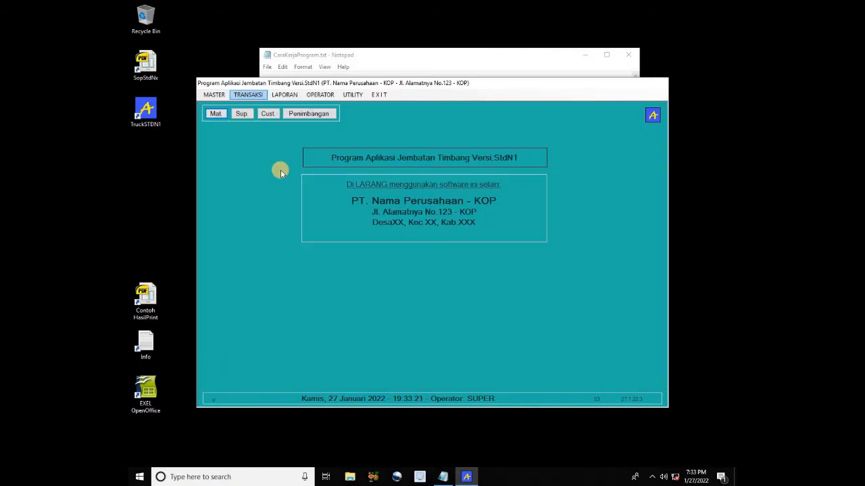
left_click(306, 114)
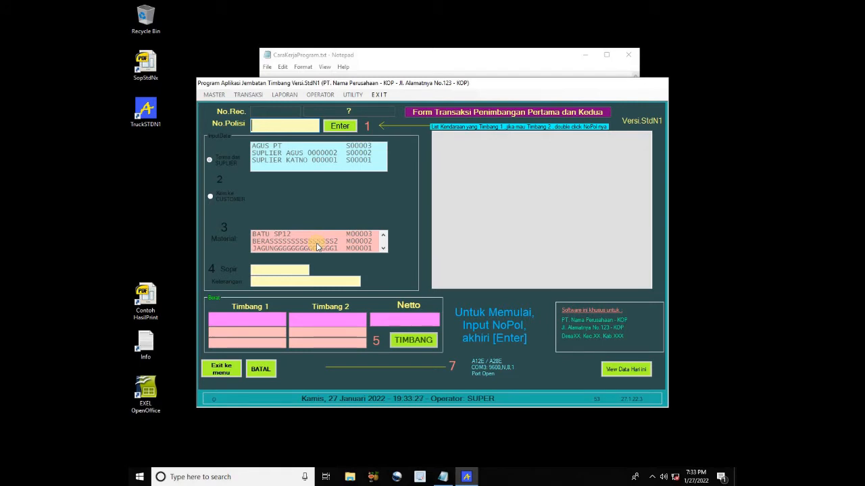
Start truck LL1's weighing as a delivery to customer C00001 carrying material M00001
type("LL1")
key("Return")
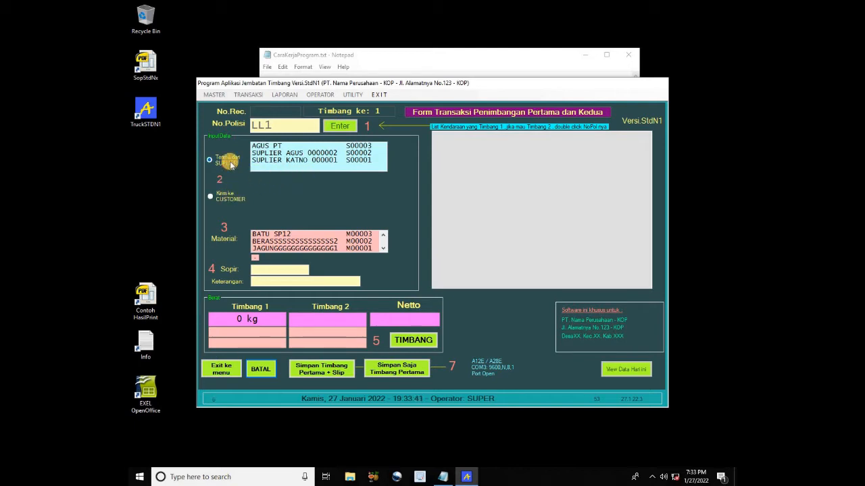
left_click(229, 198)
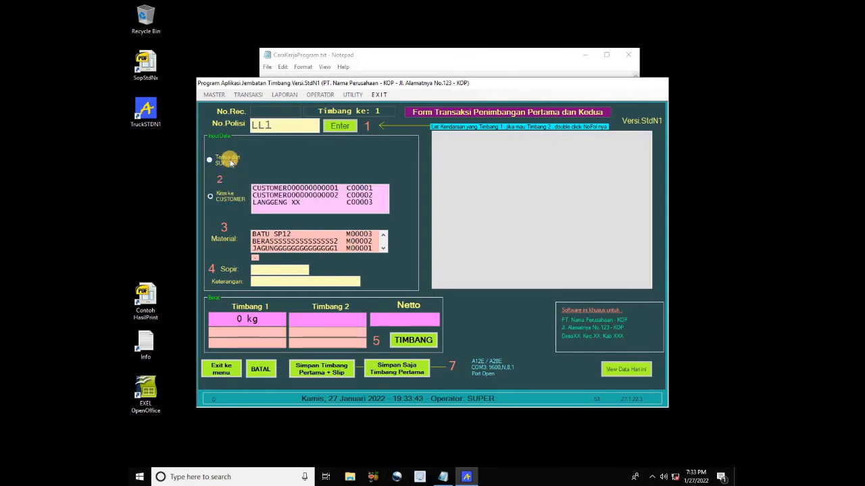
left_click(231, 162)
left_click(232, 197)
left_click(275, 188)
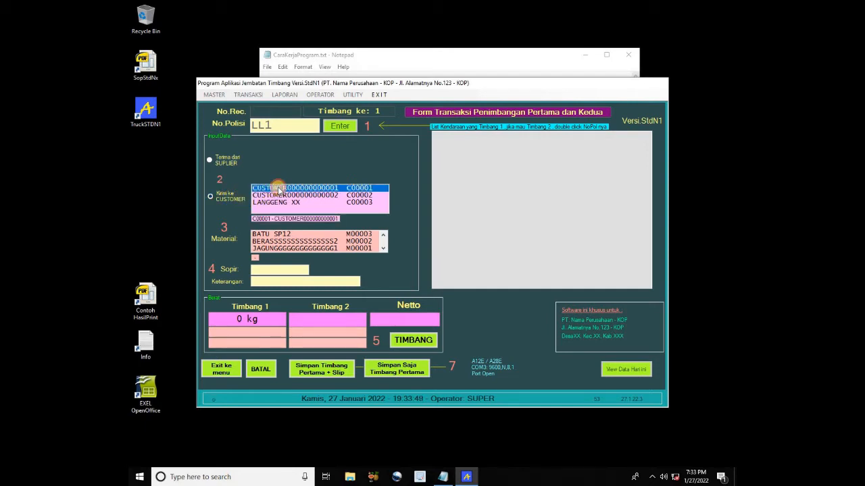
left_click(332, 248)
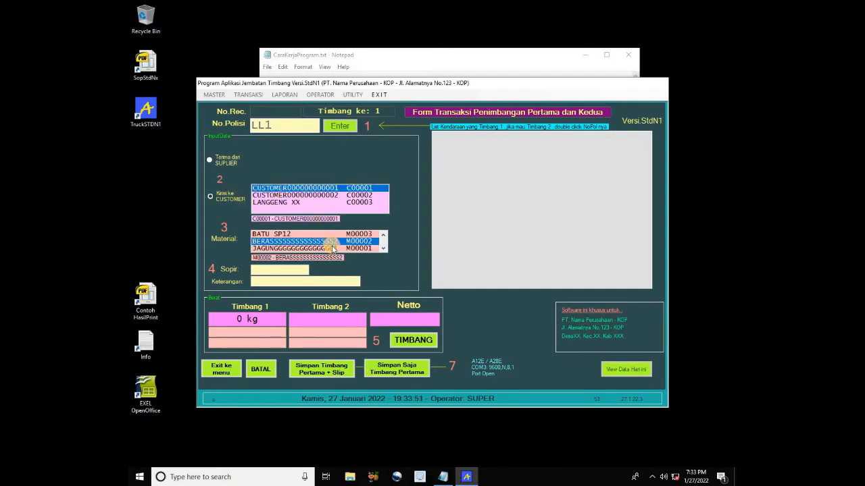
Enter the driver's name and remarks 'KET 1NPUT 20 HRF', then save the 11,500 kg first weight
left_click(289, 271)
type("XXXX")
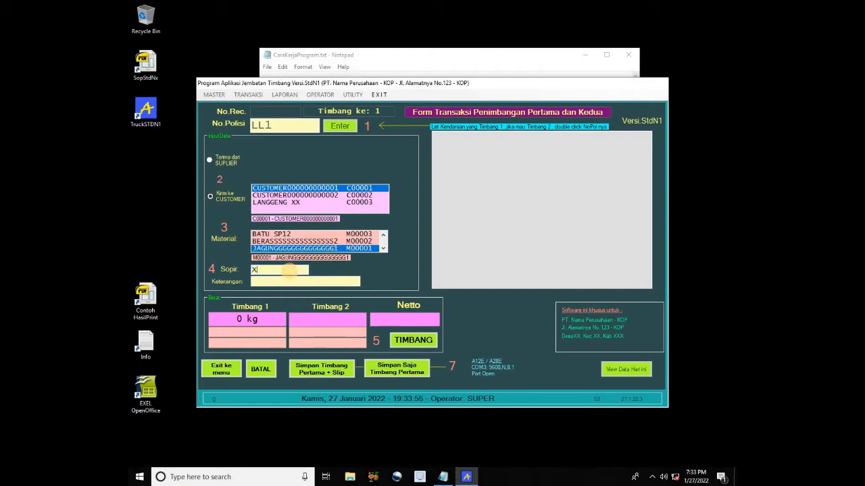
key("Tab")
type("KET")
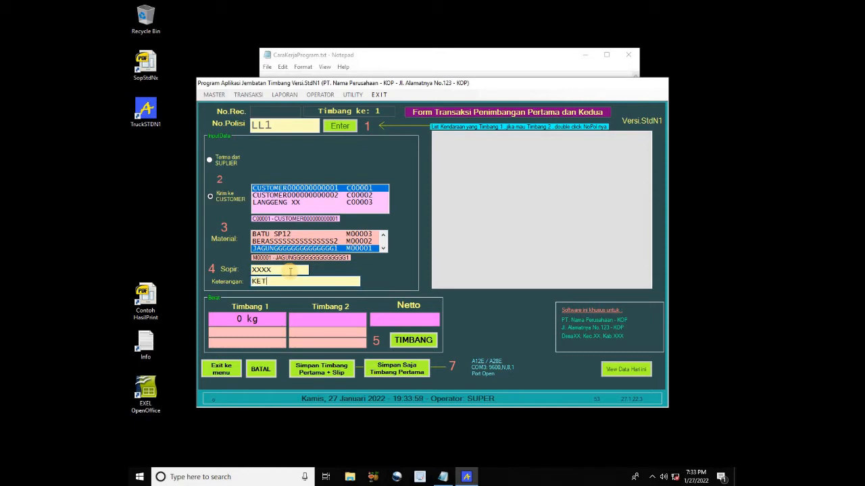
type(" 1NPUT ")
type("20")
type(" HRF")
left_click(411, 341)
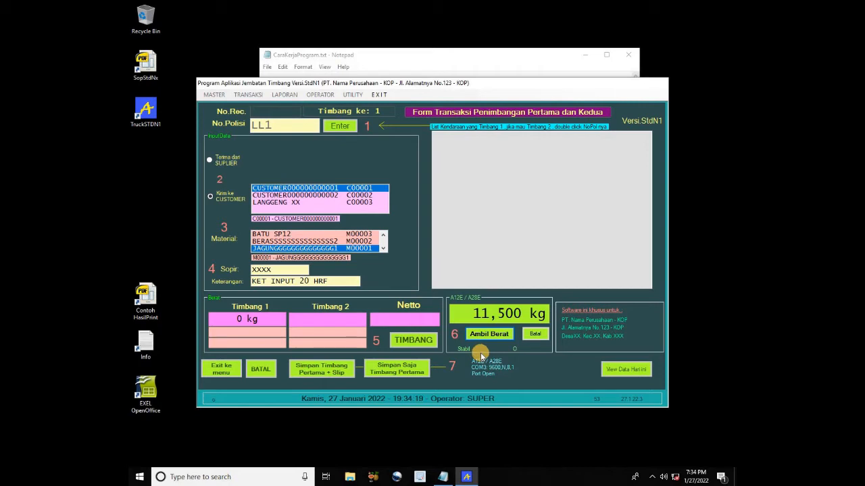
left_click(487, 338)
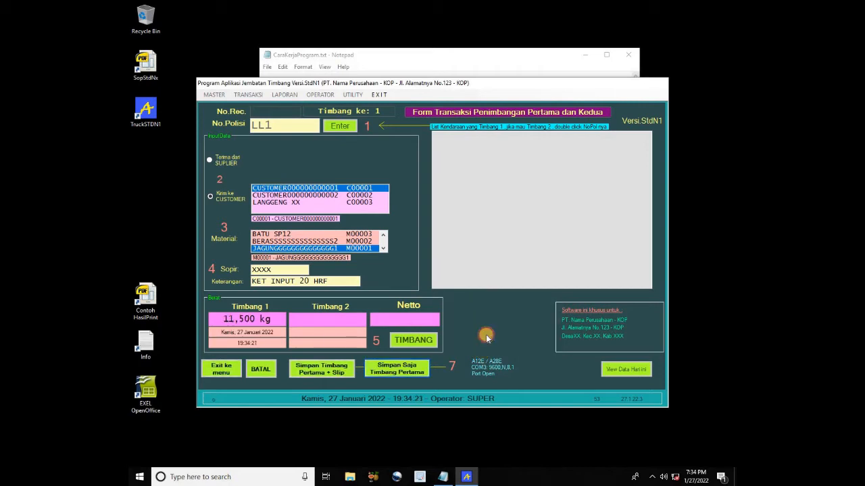
left_click(416, 373)
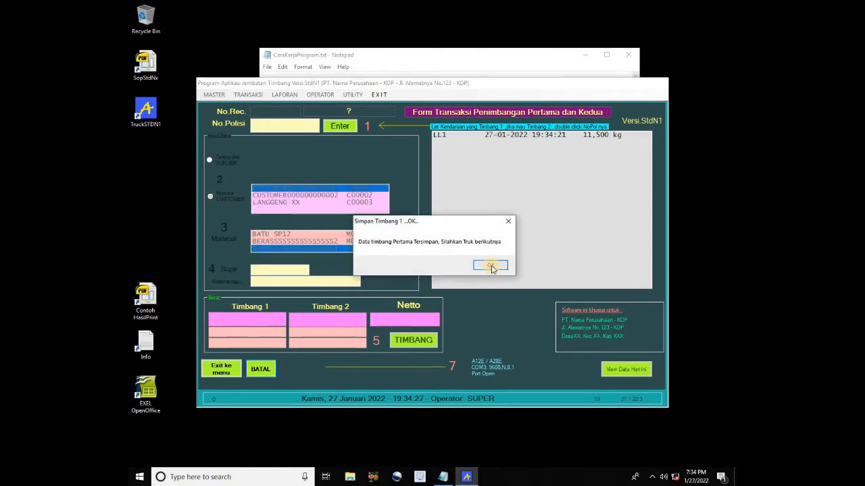
left_click(491, 266)
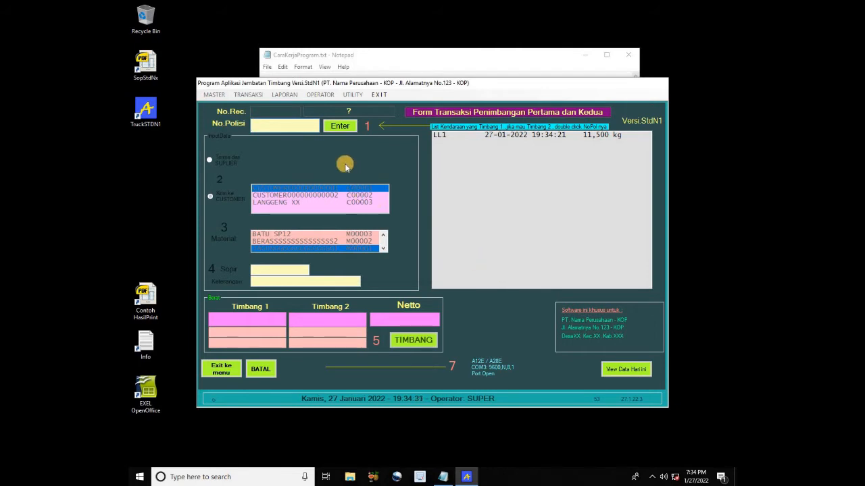
Weigh LL2 as received from supplier S00001 with BATU SP12, saving a 9,875 kg first weight
type("LL2")
key("Return")
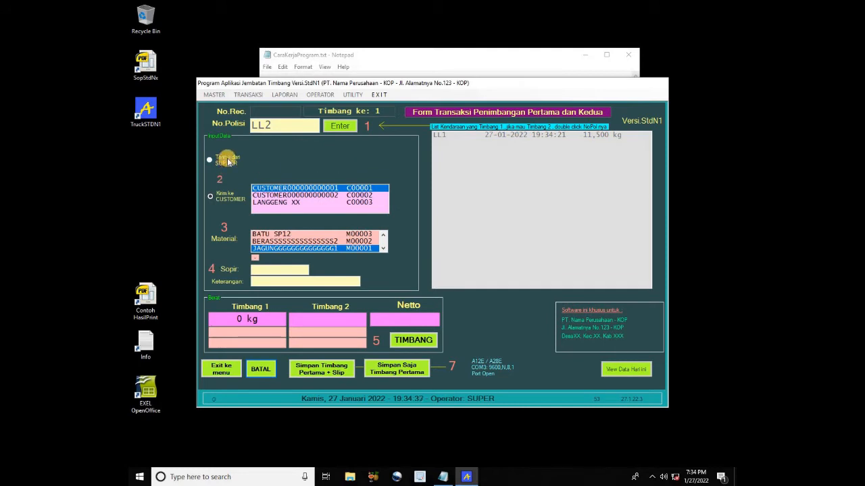
left_click(229, 162)
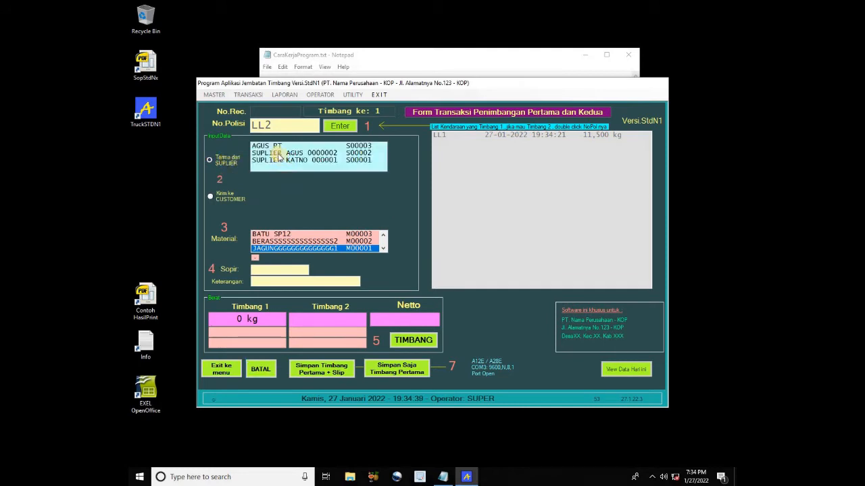
left_click(287, 162)
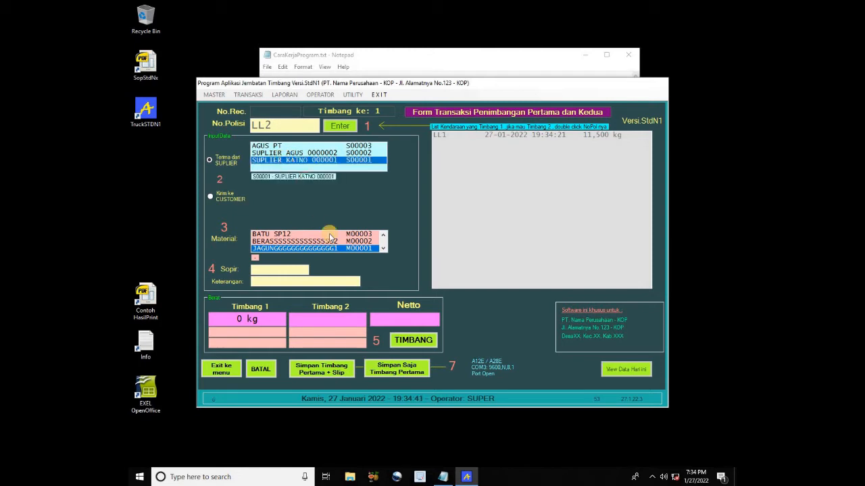
left_click(314, 234)
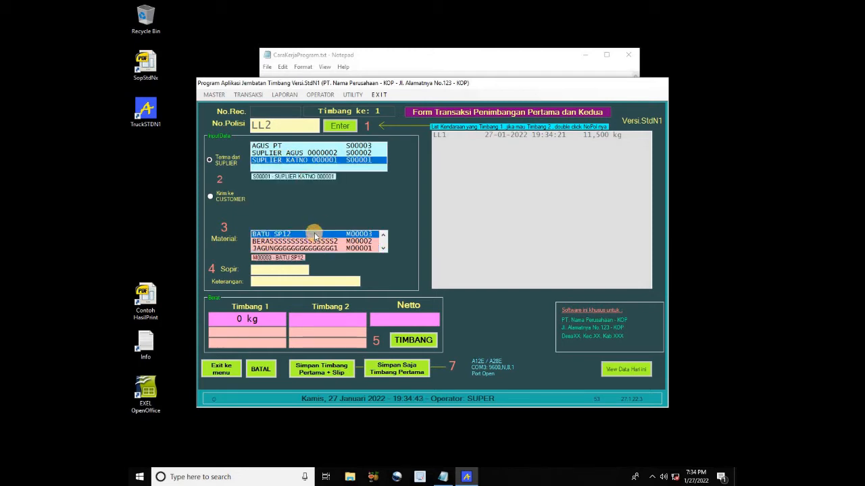
left_click(419, 344)
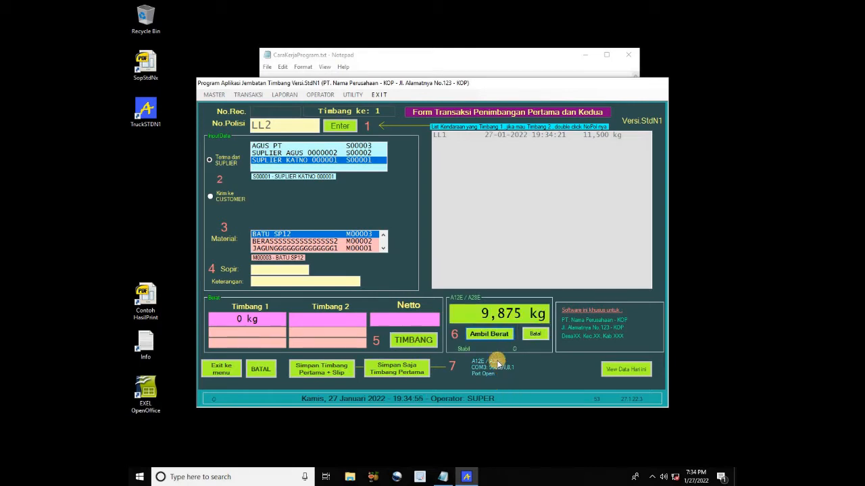
left_click(488, 337)
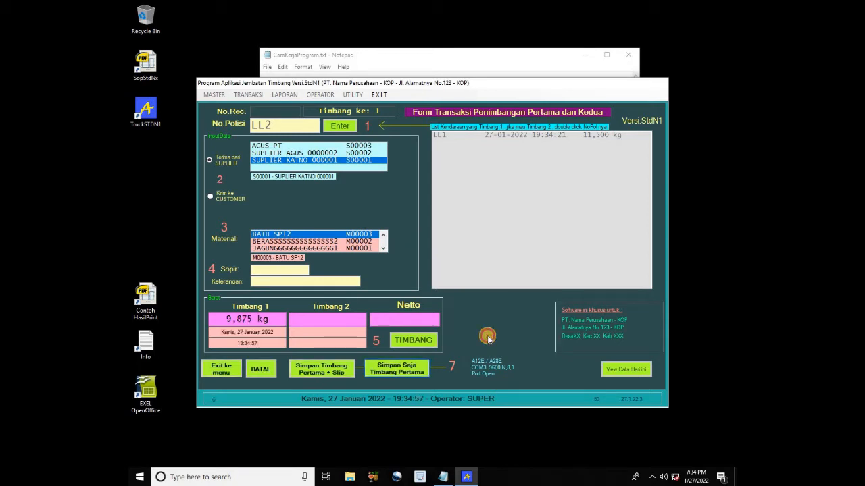
left_click(414, 370)
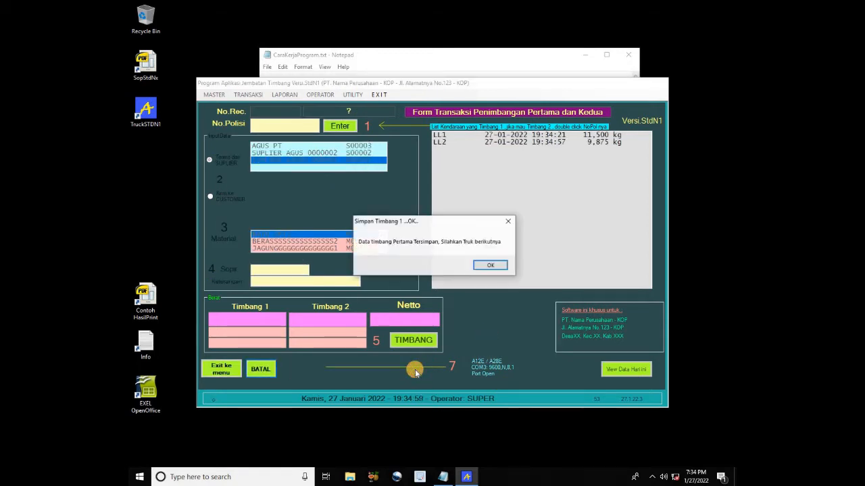
left_click(491, 265)
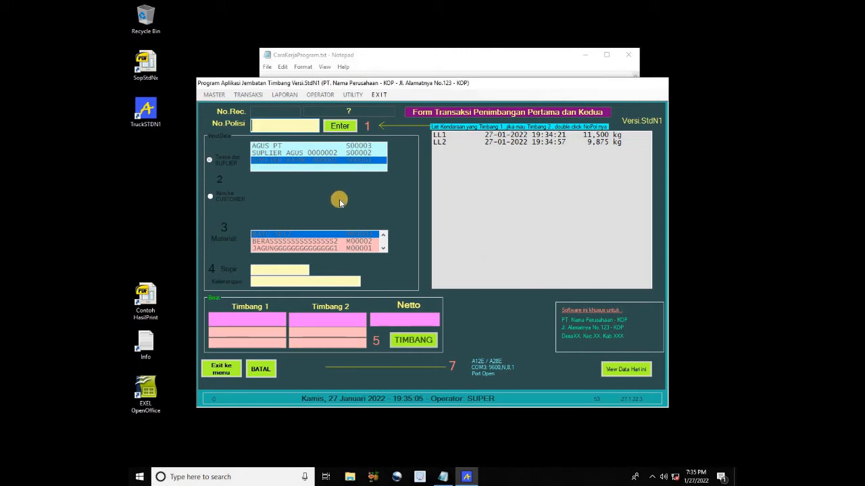
Weigh truck LL3 and save only its 17,875 kg first weight
type("LL3")
key("Return")
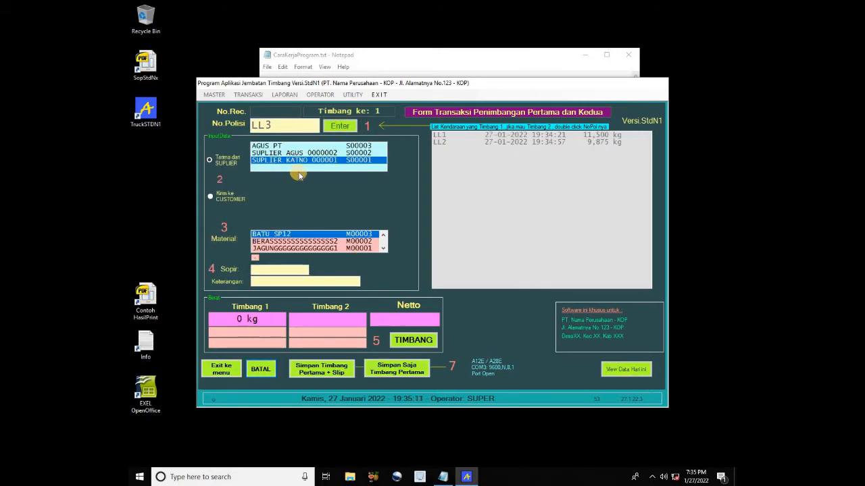
left_click(430, 343)
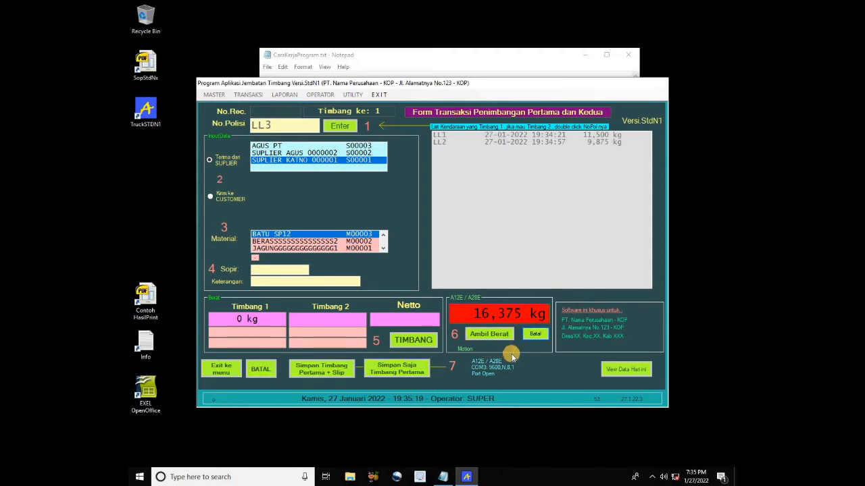
left_click(498, 334)
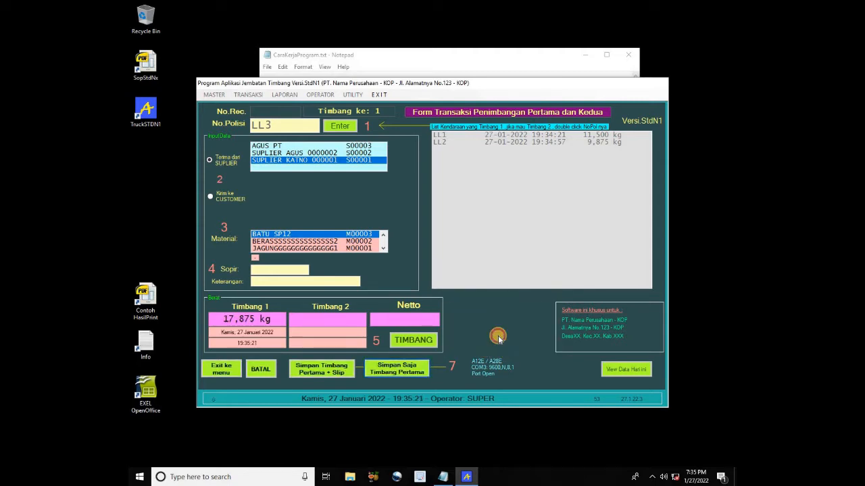
left_click(408, 372)
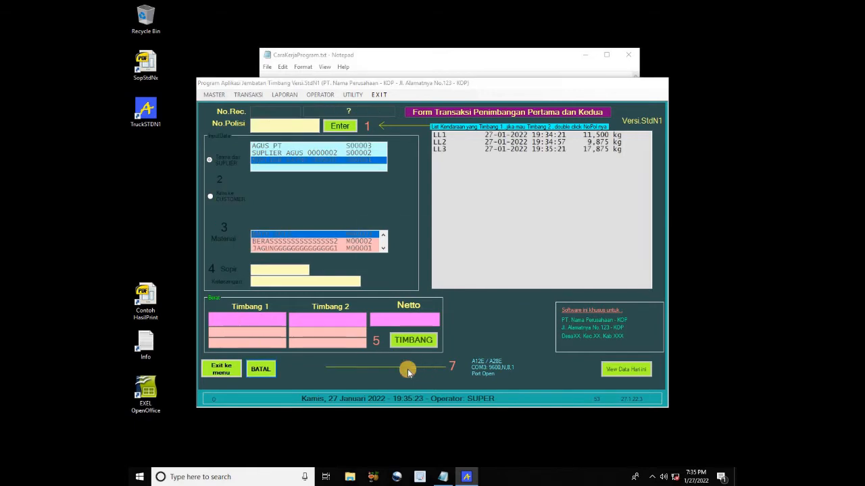
left_click(481, 266)
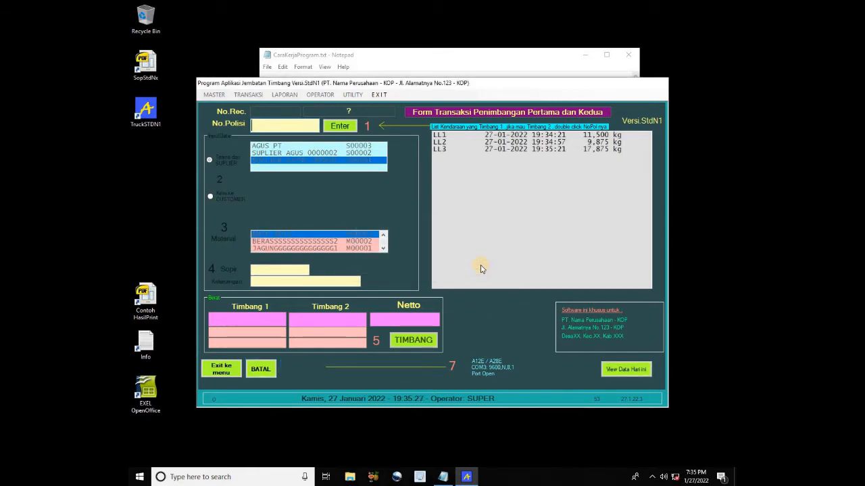
Take LL2's 4,500 kg second weight, add driver name and remarks 'DDDDDD', and save with slip printing
double_click(443, 144)
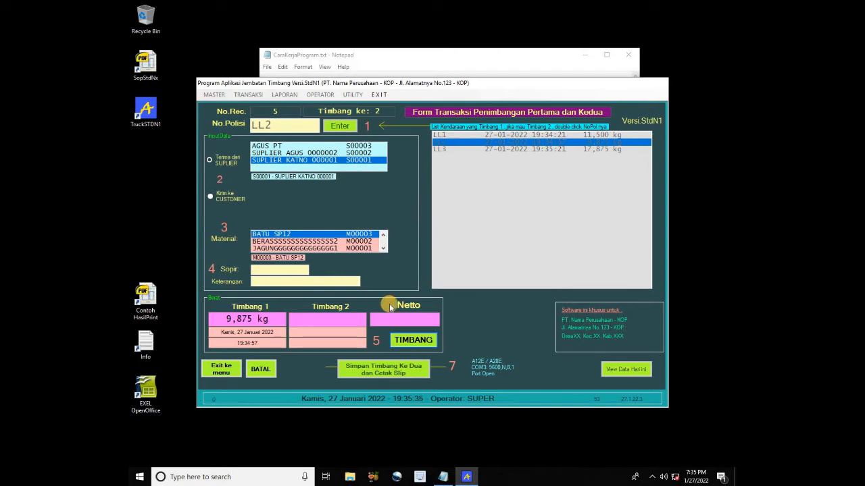
left_click(416, 341)
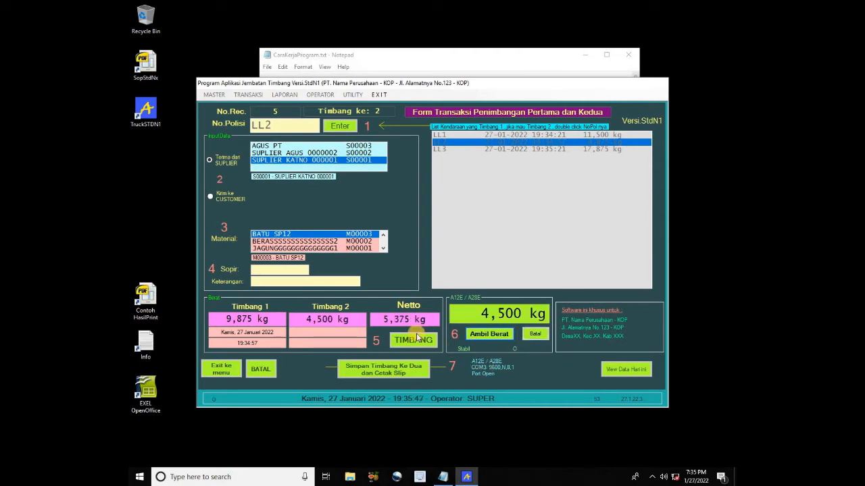
left_click(488, 334)
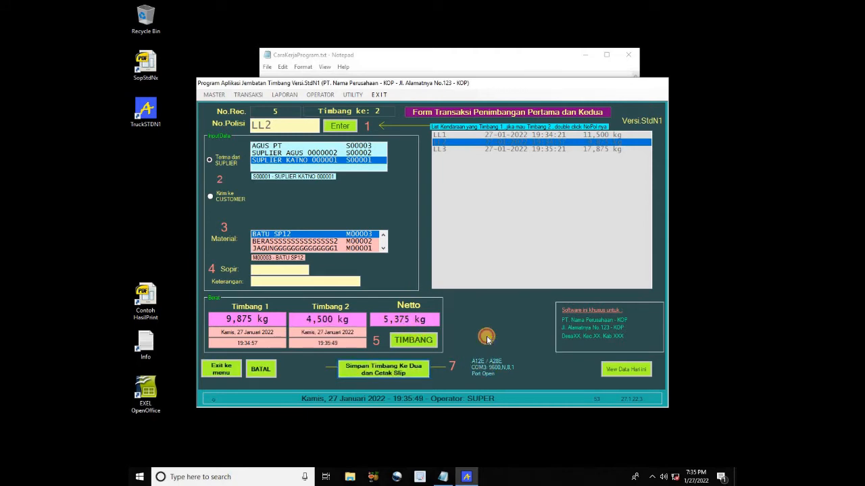
left_click(282, 269)
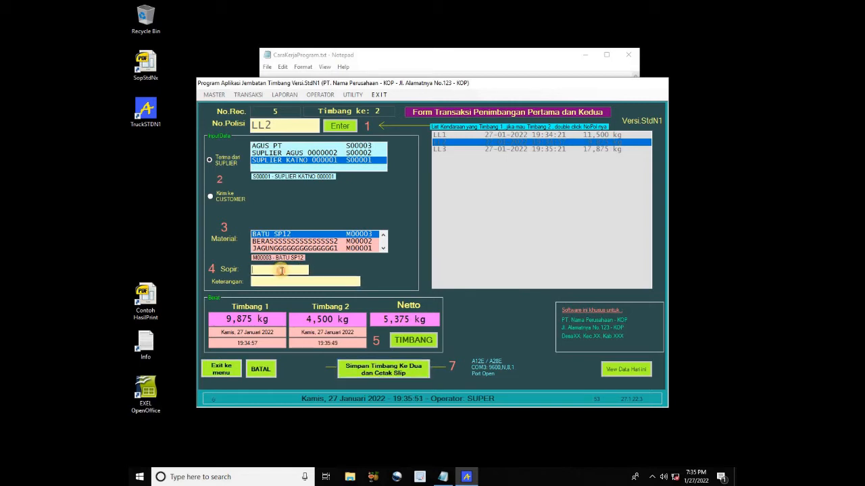
type("SS")
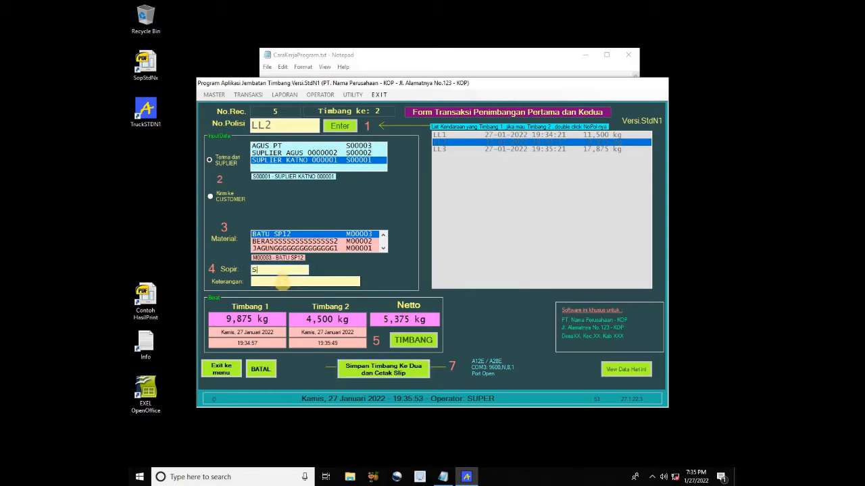
key("Return")
type("DDDDDD")
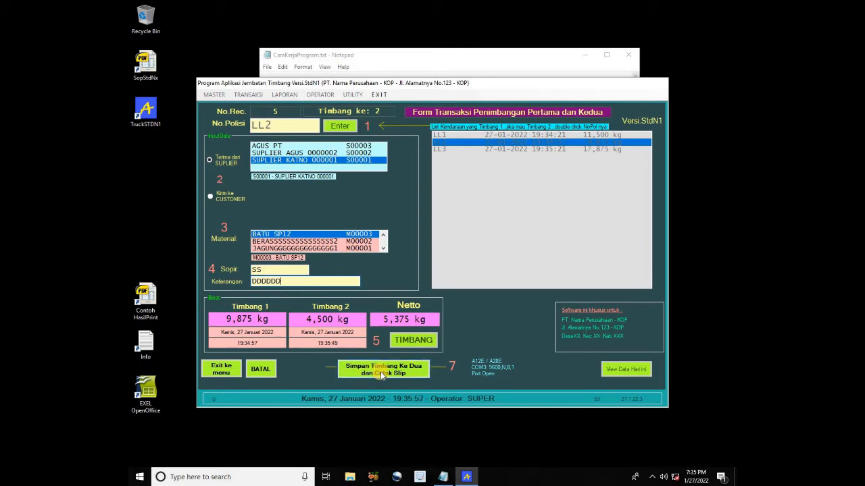
left_click(388, 374)
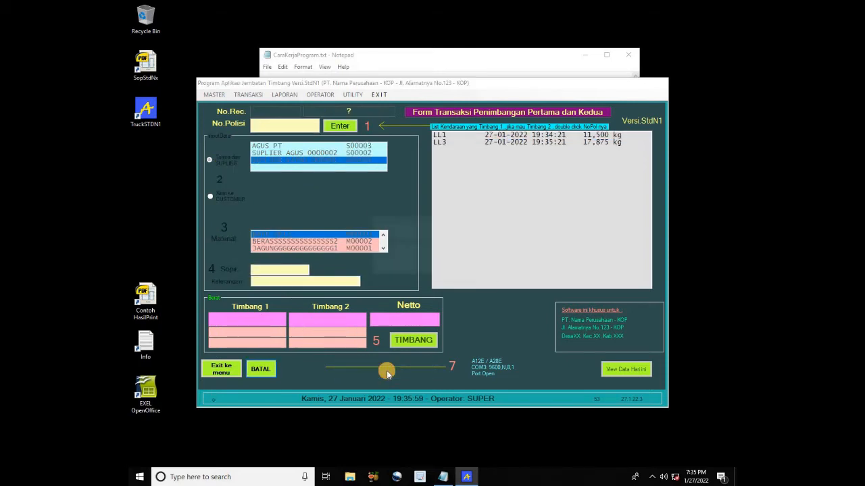
Print LL2's weighing slip to ContohHasilPrint.pdf, overwriting the existing file
left_click(462, 266)
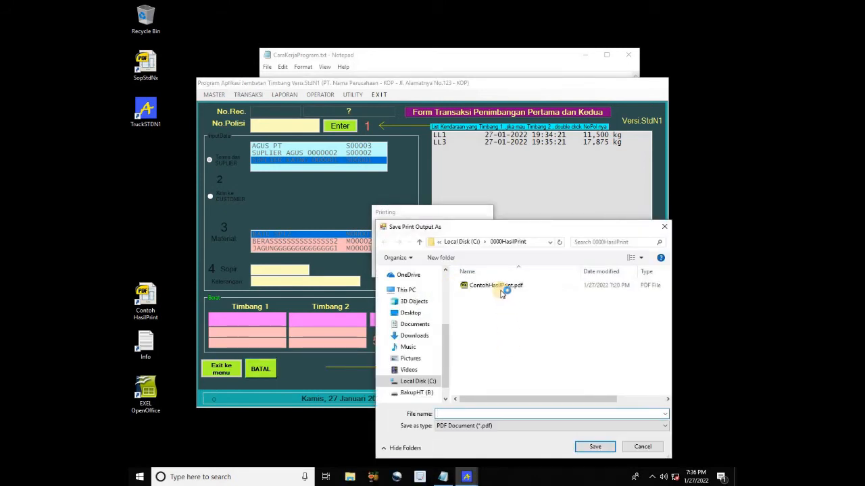
left_click(501, 287)
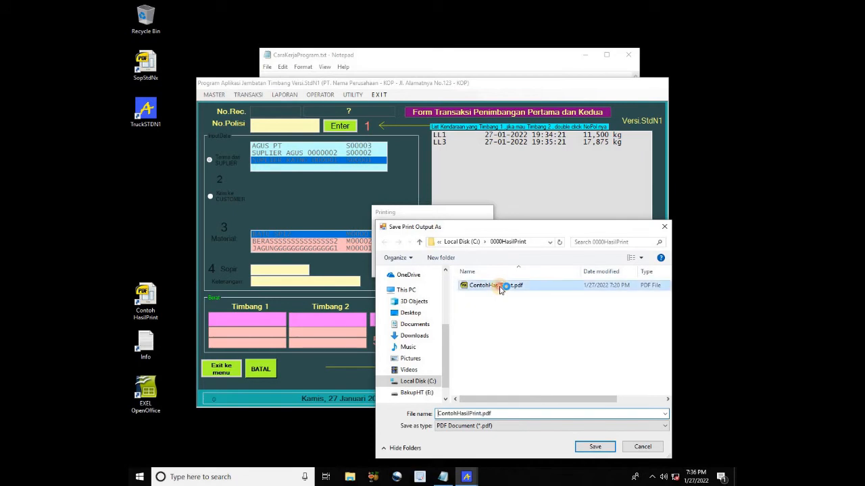
left_click(594, 447)
left_click(460, 241)
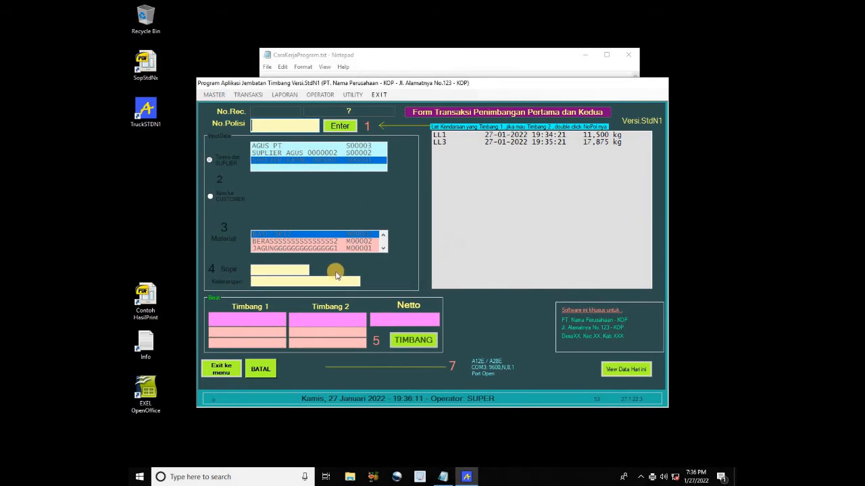
Open ContohHasilPrint.pdf with LL2's 5,375 kg net ticket, placed left of the weighing form
left_click(148, 311)
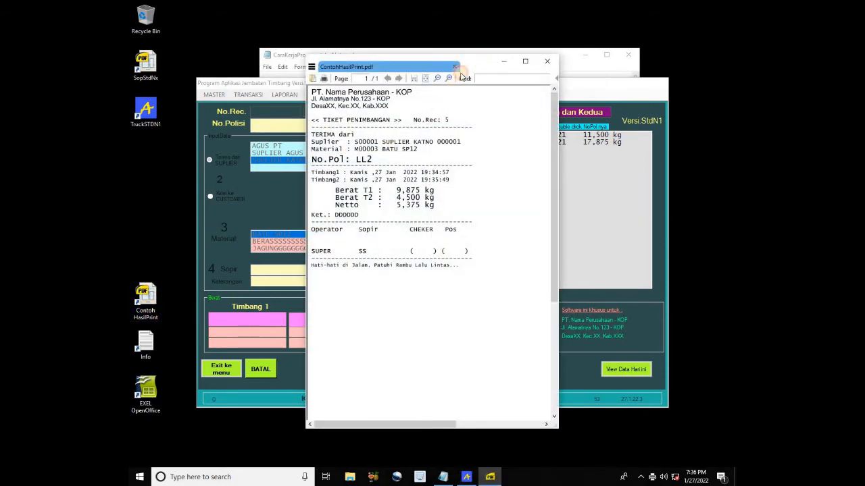
left_click_drag(462, 77, 291, 116)
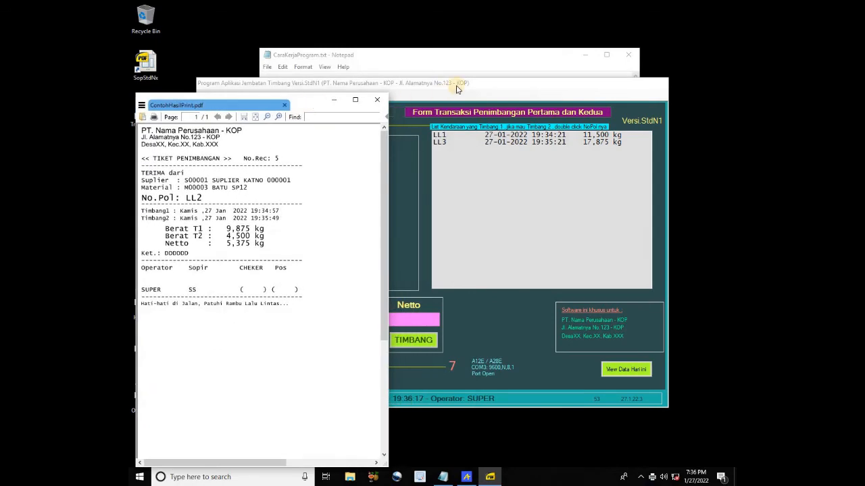
left_click_drag(457, 89, 529, 91)
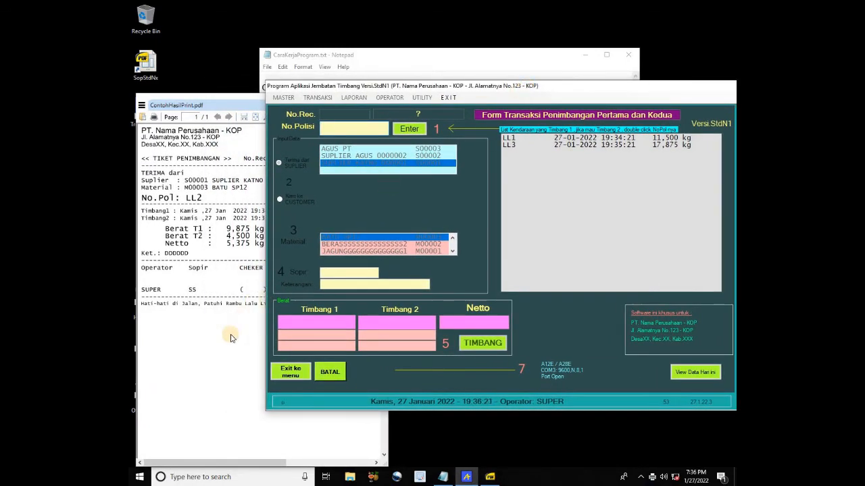
left_click(252, 221)
Load LL1's pending weighing and take the 5,000 kg second weight reading
left_click(554, 88)
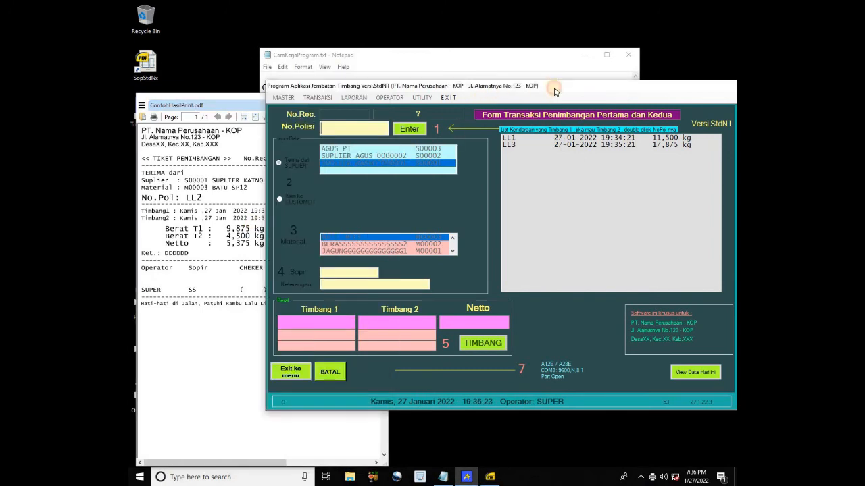
left_click(585, 60)
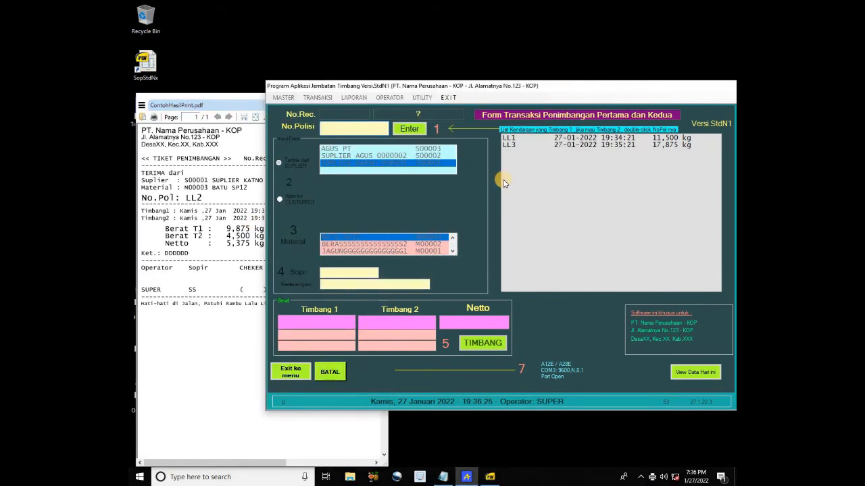
double_click(510, 138)
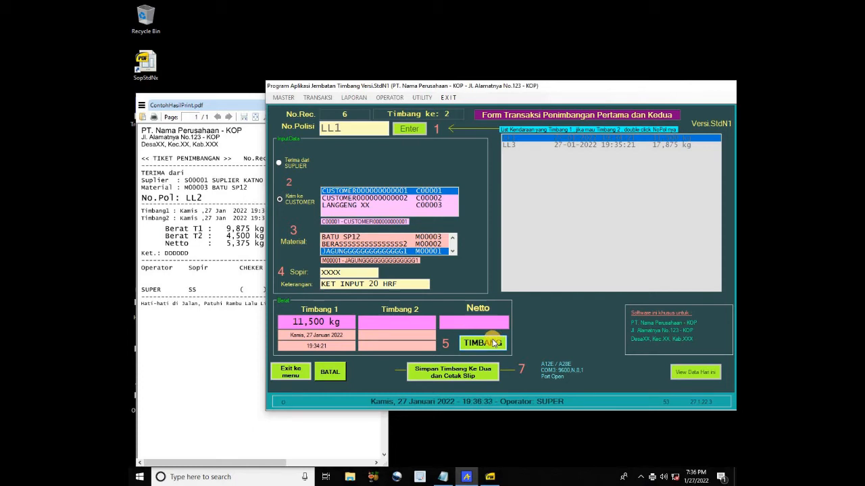
left_click(492, 343)
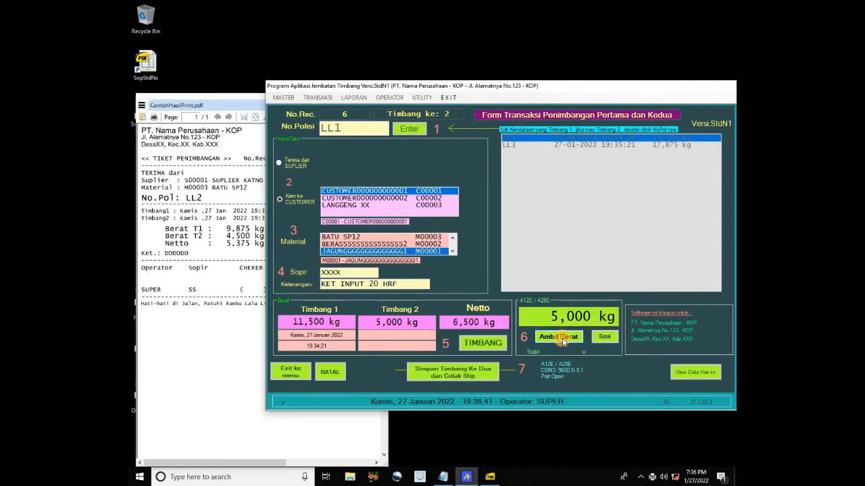
left_click(562, 338)
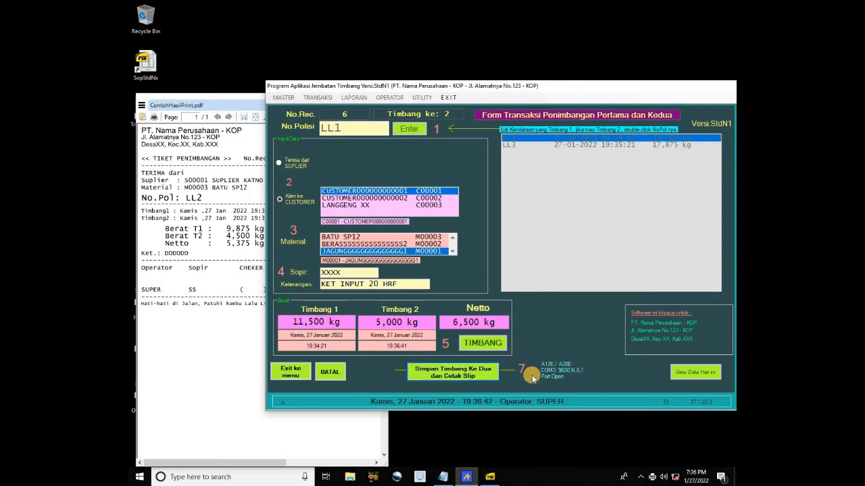
Save LL1's second weighing and print its 6,500 kg net ticket over ContohHasilPrint.pdf
left_click(474, 376)
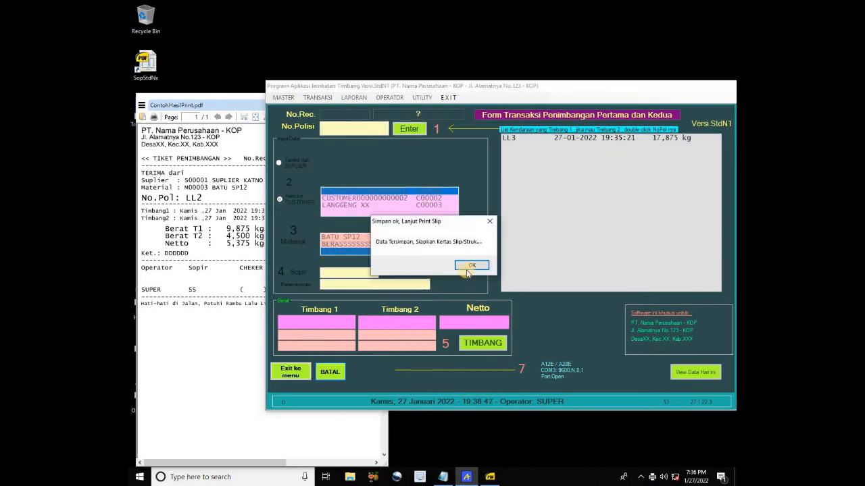
left_click(469, 265)
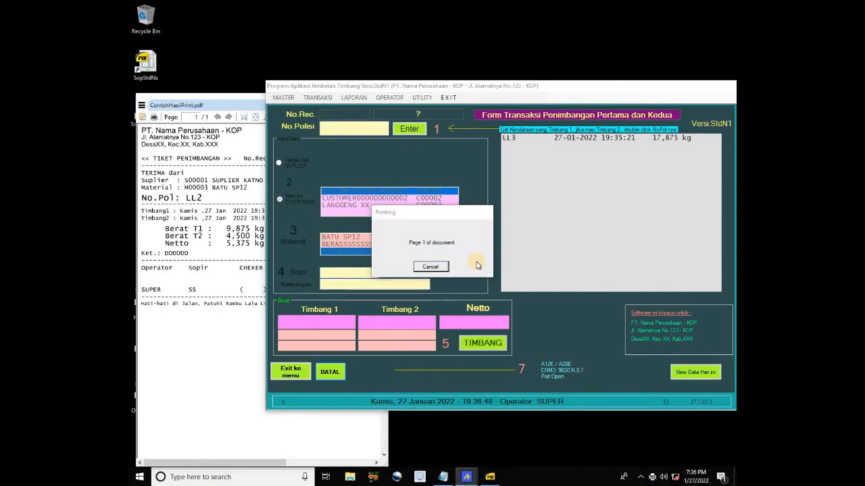
double_click(497, 285)
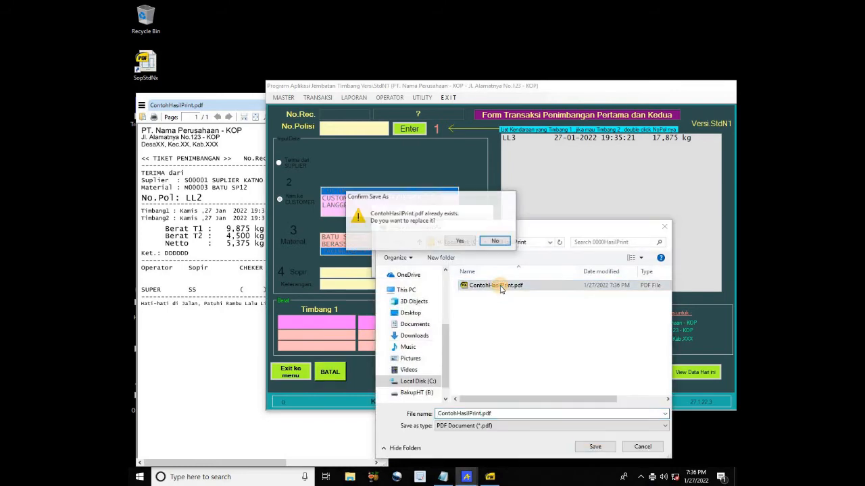
left_click(460, 242)
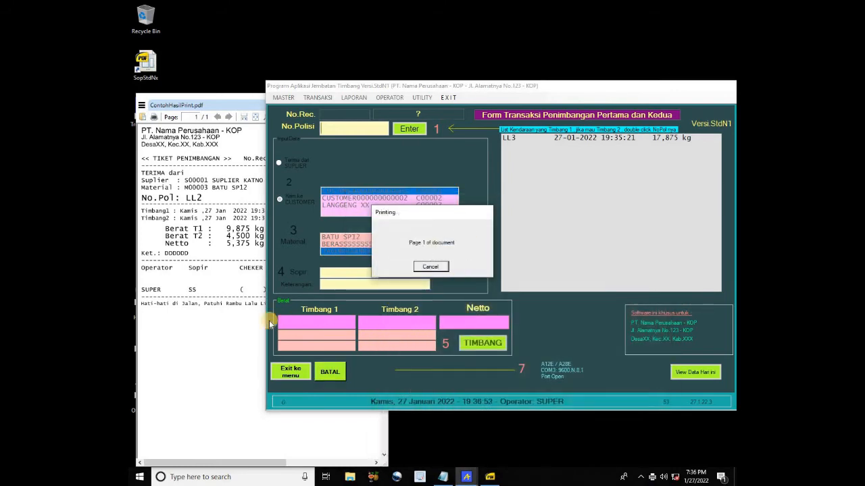
left_click(232, 104)
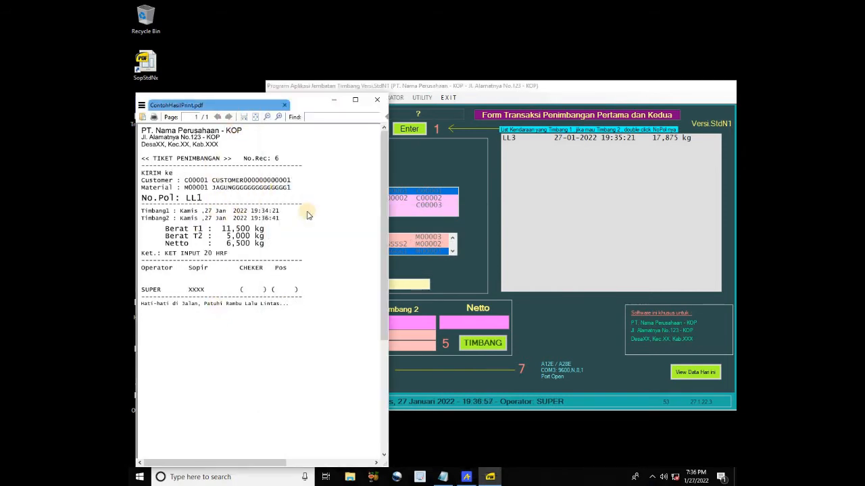
left_click(466, 173)
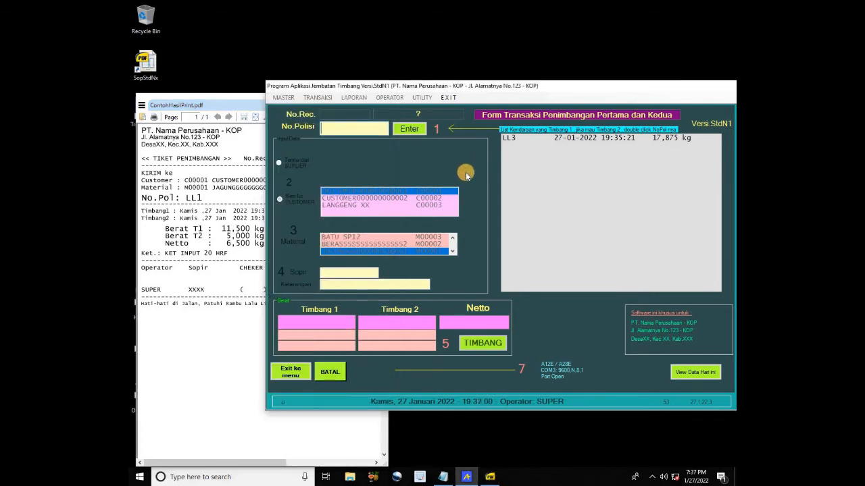
Load LL3's pending weighing and take the 7,500 kg second weight reading
double_click(514, 139)
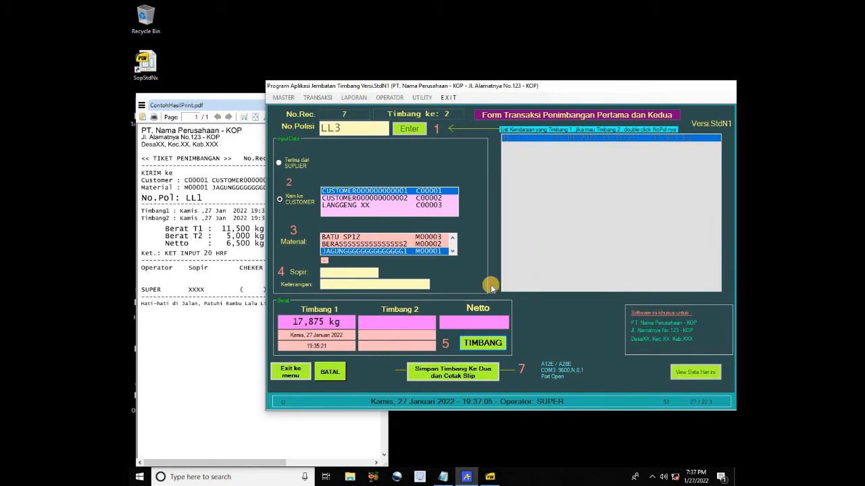
left_click(492, 345)
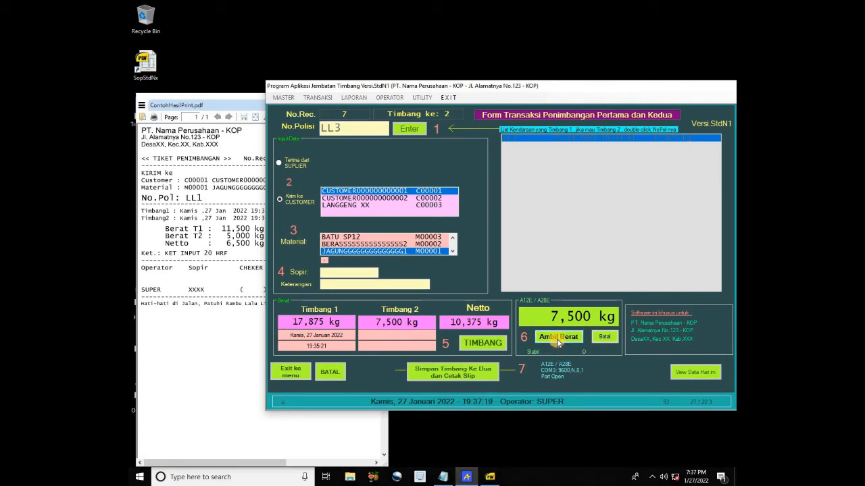
left_click(557, 337)
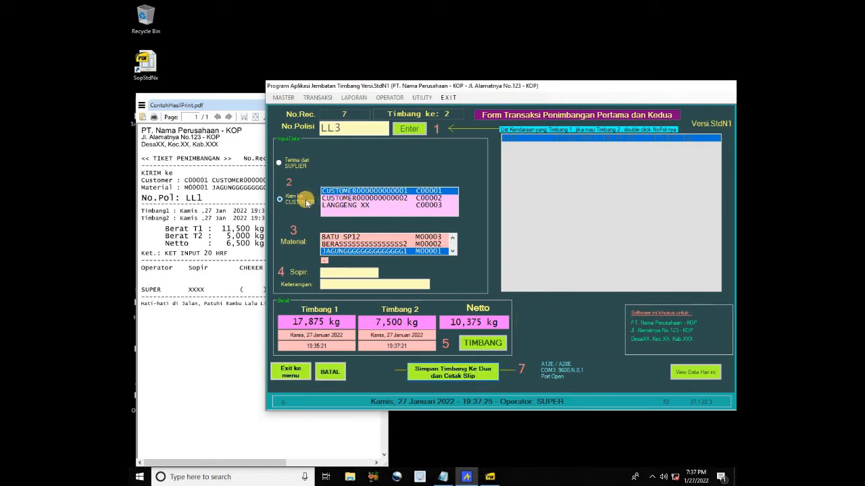
Assign customer C00002 and material M00002 to LL3, then save the second weighing
left_click(464, 378)
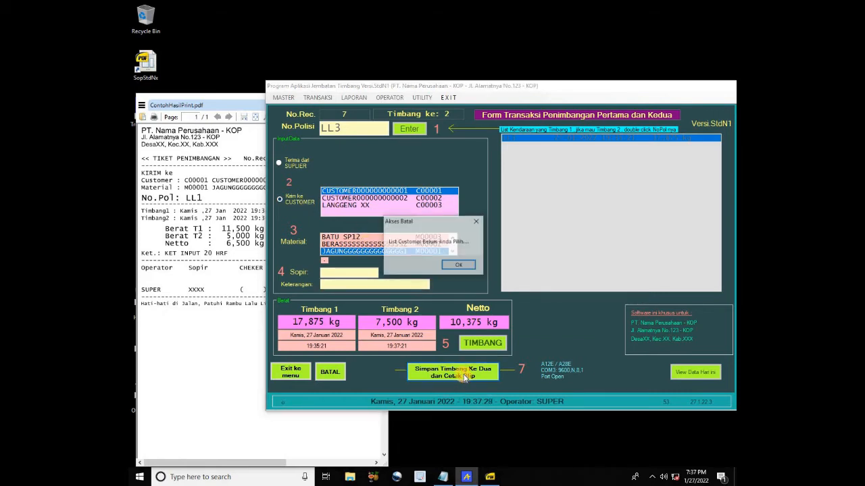
left_click(453, 264)
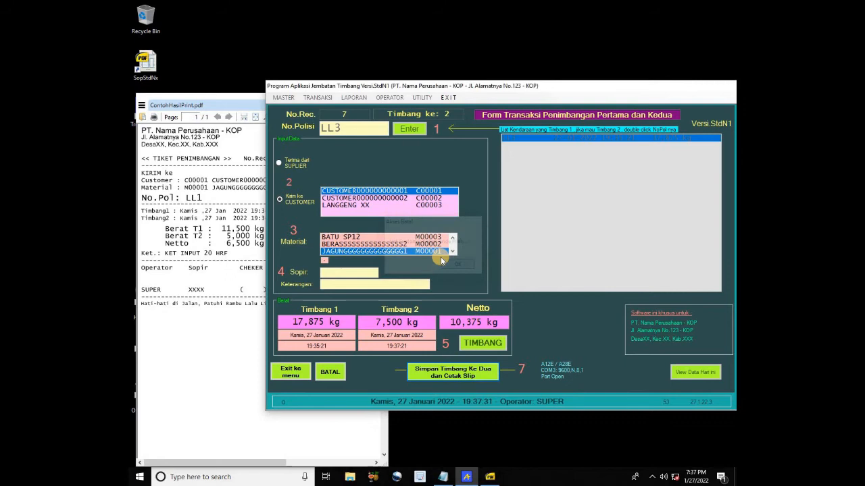
left_click(351, 198)
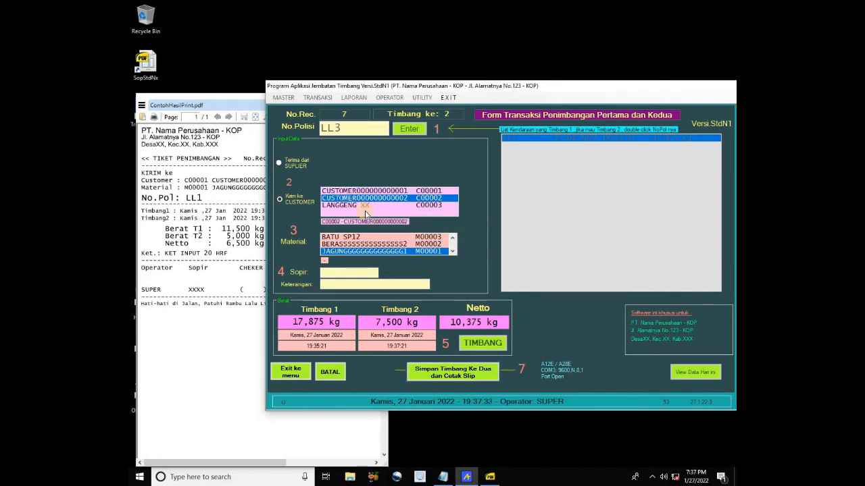
left_click(386, 244)
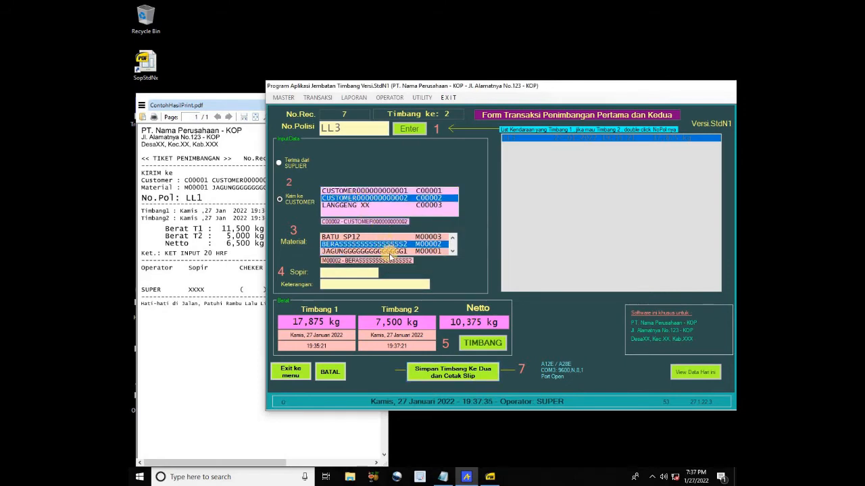
left_click(371, 274)
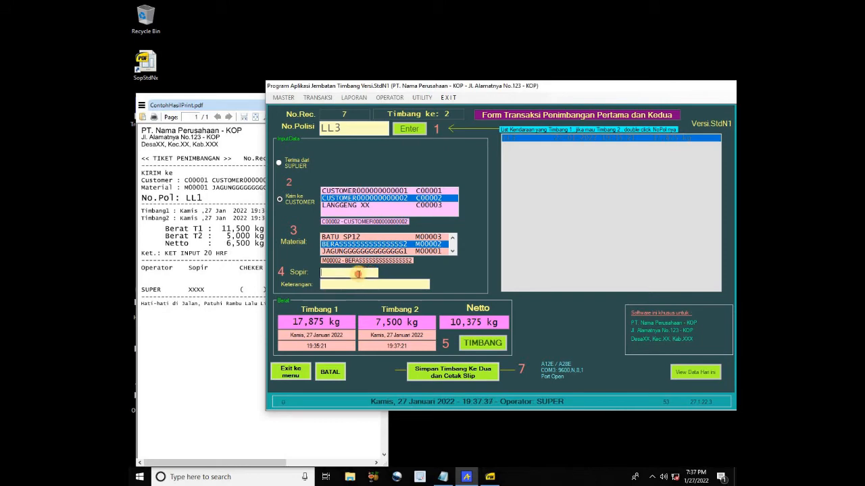
left_click(465, 372)
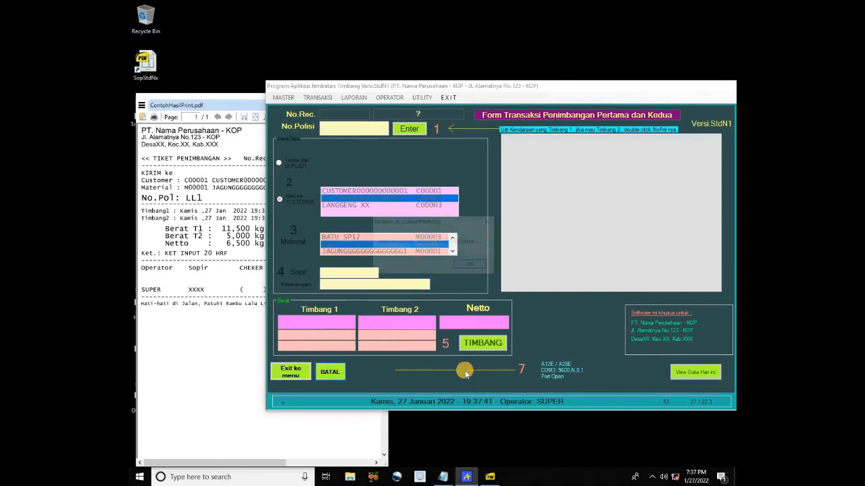
Save LL3's No.Rec 7 ticket over ContohHasilPrint.pdf and check its 10,375 kg net
left_click(471, 265)
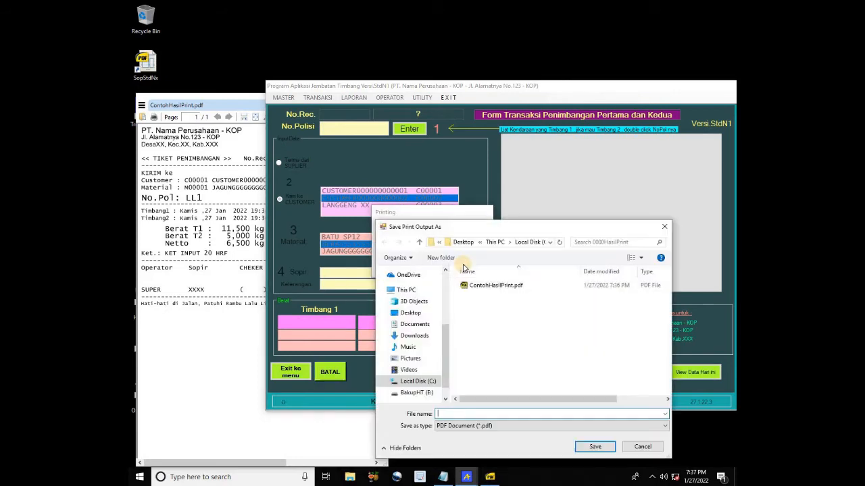
left_click(498, 286)
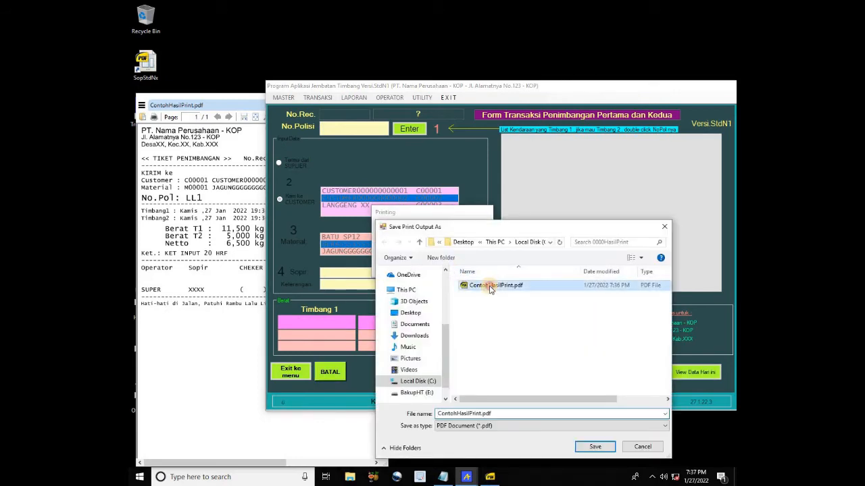
left_click(596, 448)
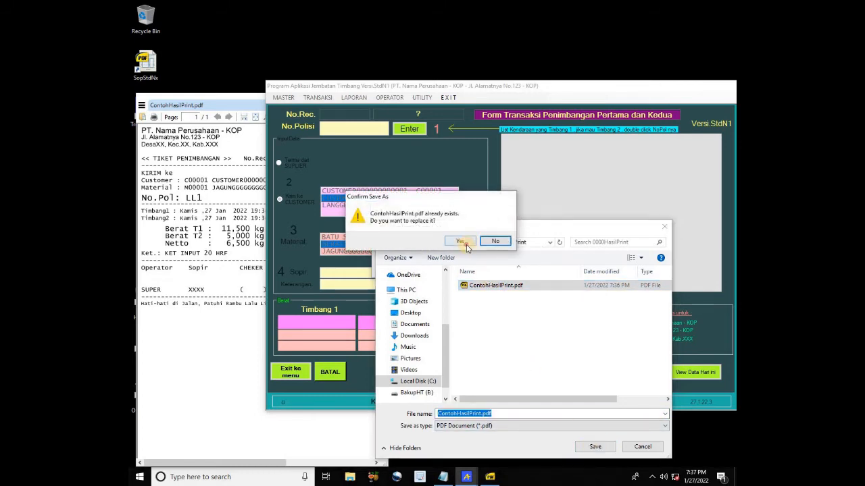
left_click(466, 247)
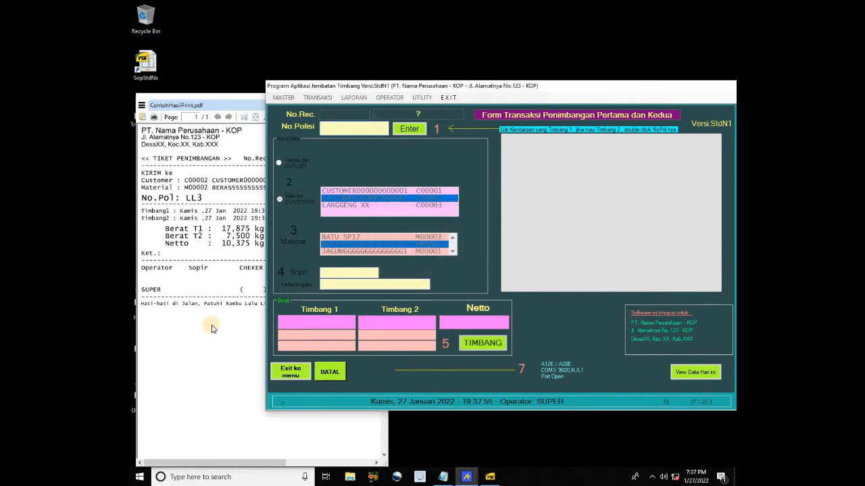
left_click(212, 329)
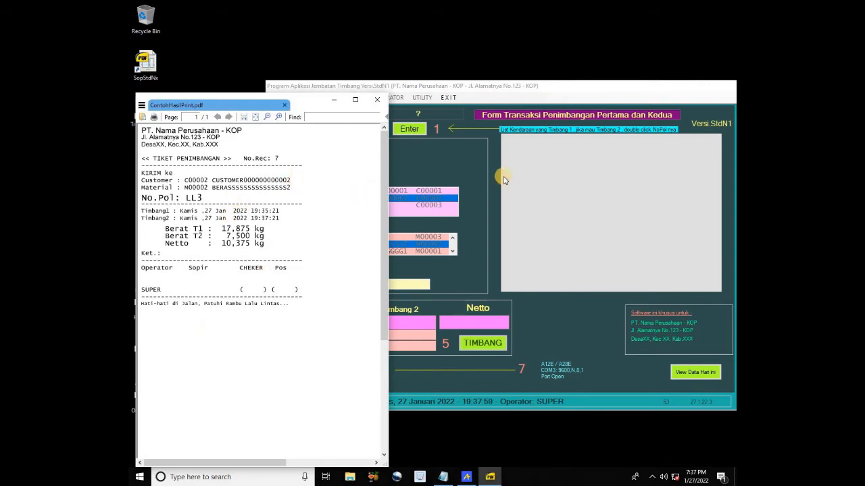
left_click(473, 172)
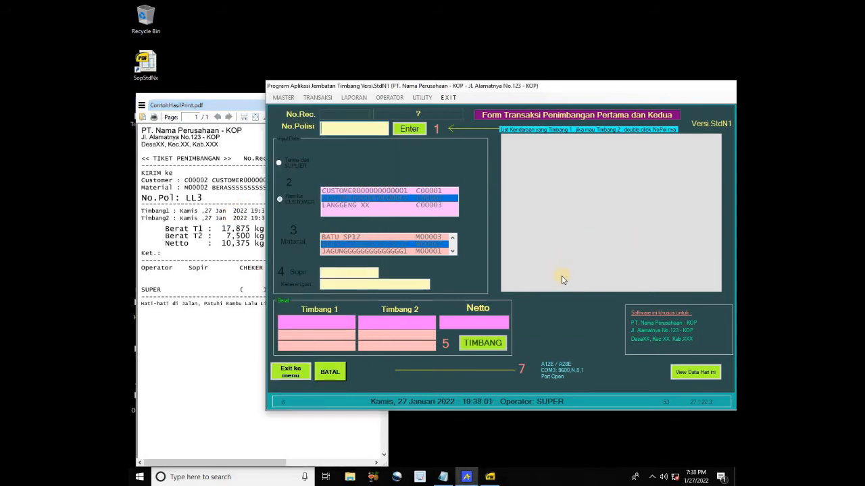
Review today's transaction table (7 records, 49,610 kg net), then go back to the weighing form
left_click(685, 373)
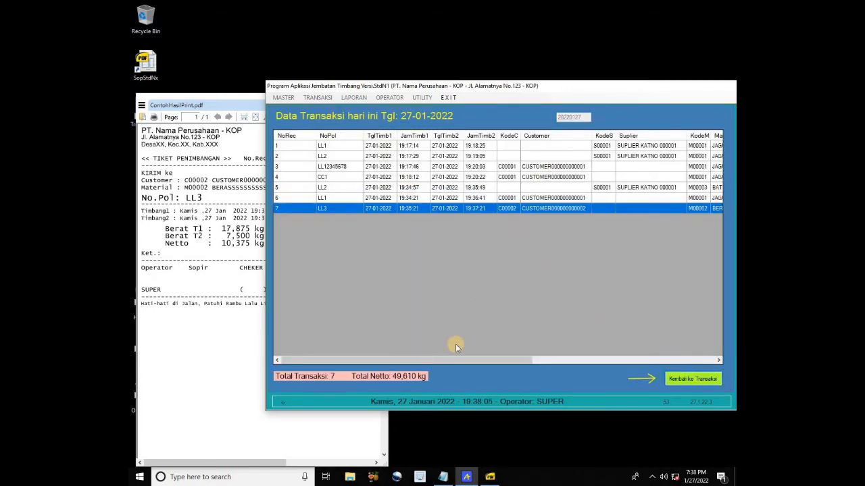
mouse_move(462, 359)
left_mouse_down()
mouse_move(649, 360)
mouse_move(450, 358)
left_mouse_up()
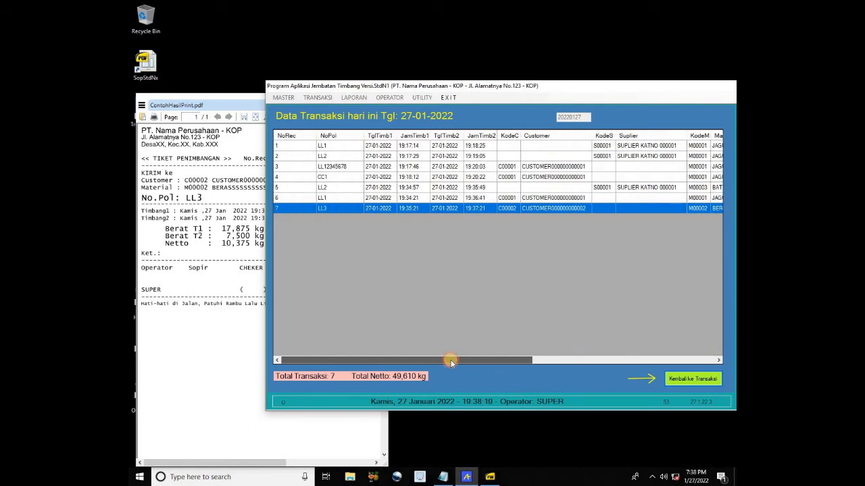
left_click(692, 380)
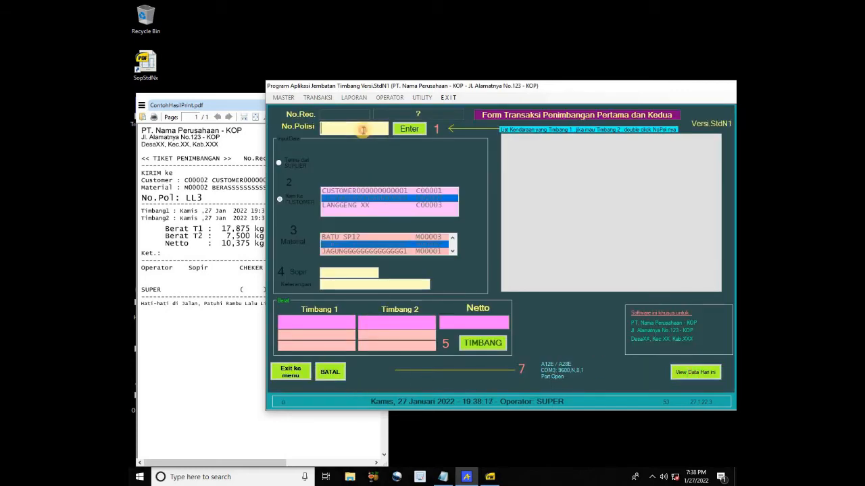
Enter truck LL5 and save its 9,250 kg first weighing without printing a slip
left_click(359, 129)
type("LL5")
key("Return")
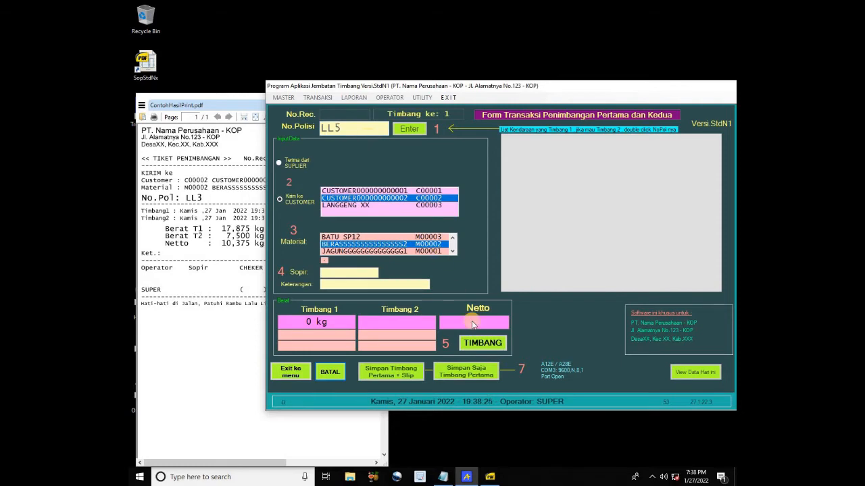
left_click(482, 343)
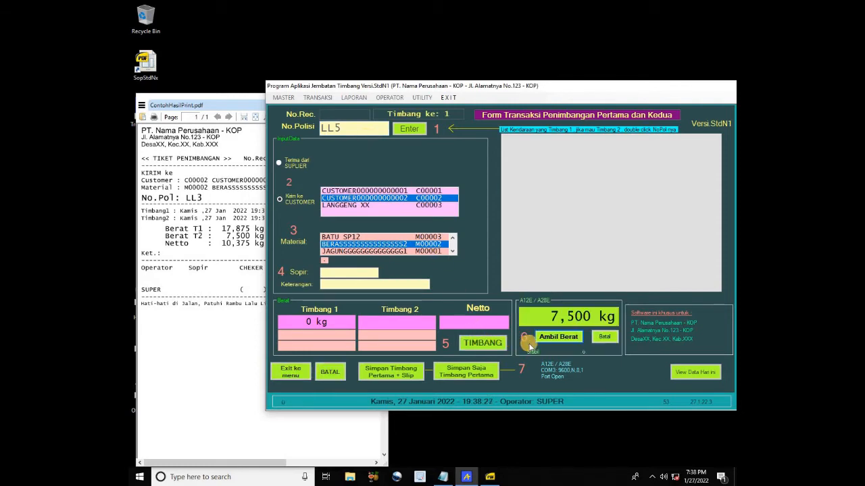
left_click(565, 341)
left_click(479, 373)
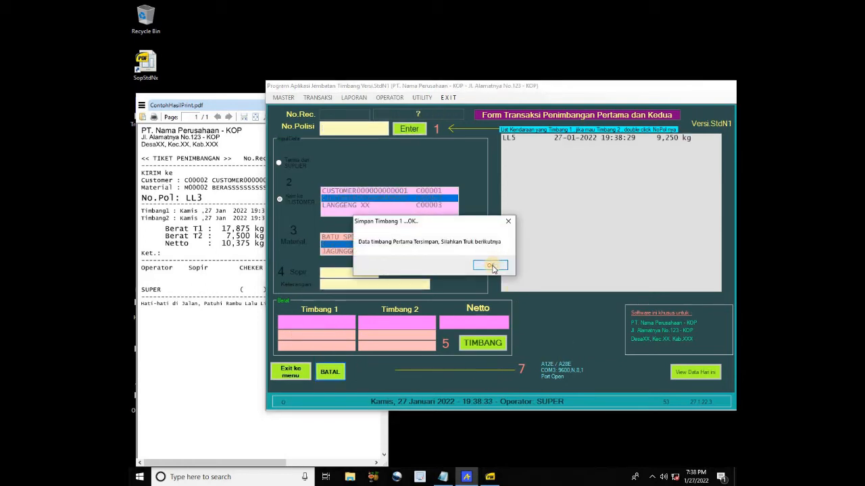
left_click(491, 267)
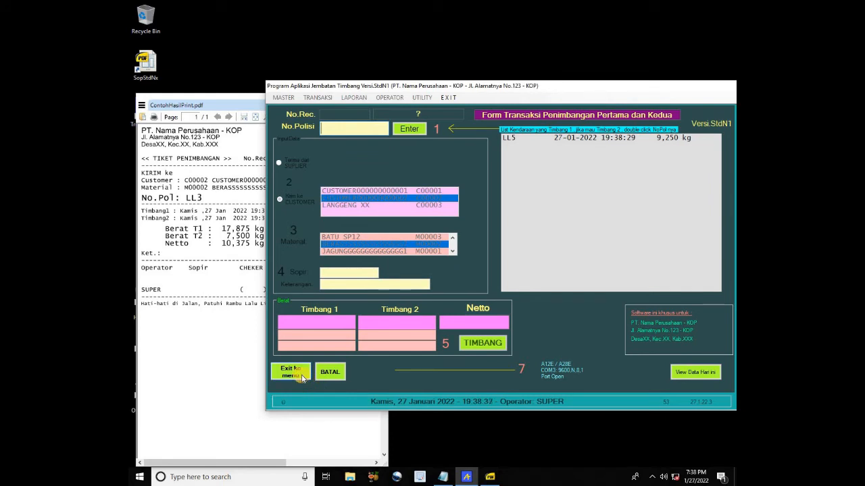
Delete LL5's pending record from the Truk Belum Timbang ke dua list and close it
left_click(302, 378)
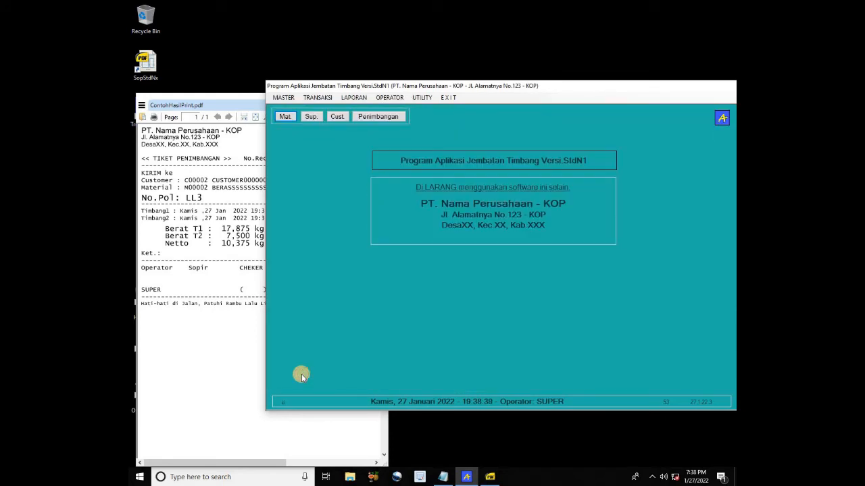
left_click(319, 97)
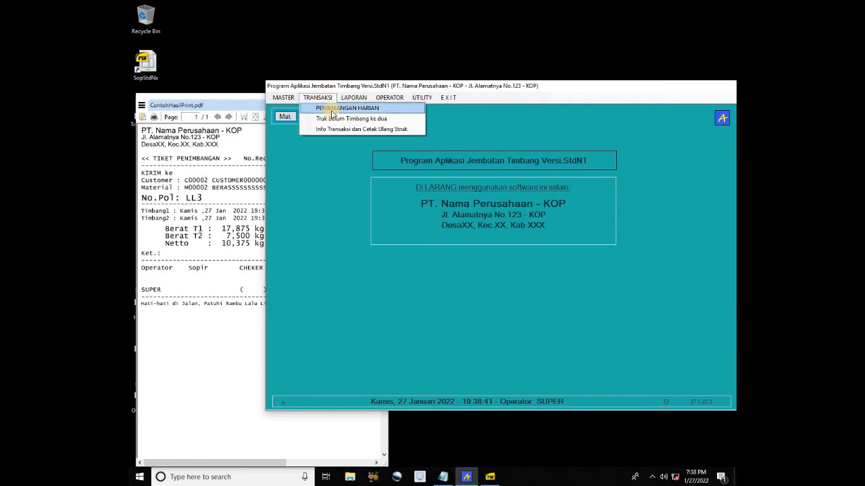
left_click(343, 119)
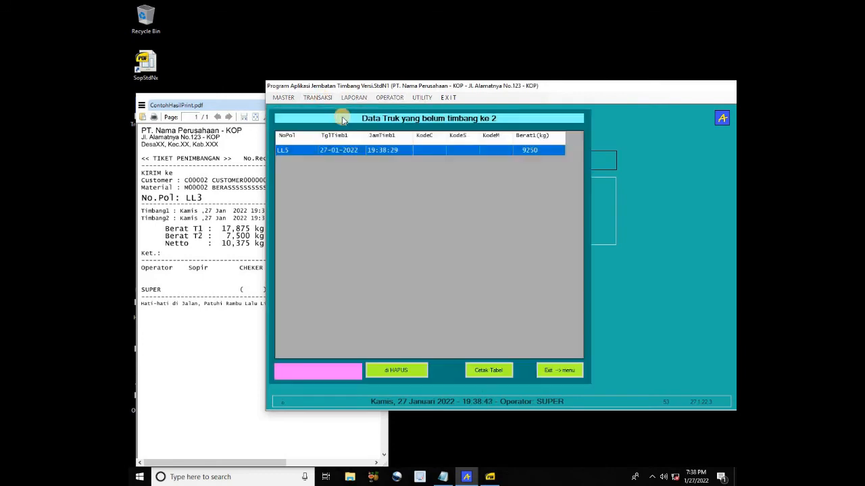
double_click(304, 157)
left_click(404, 371)
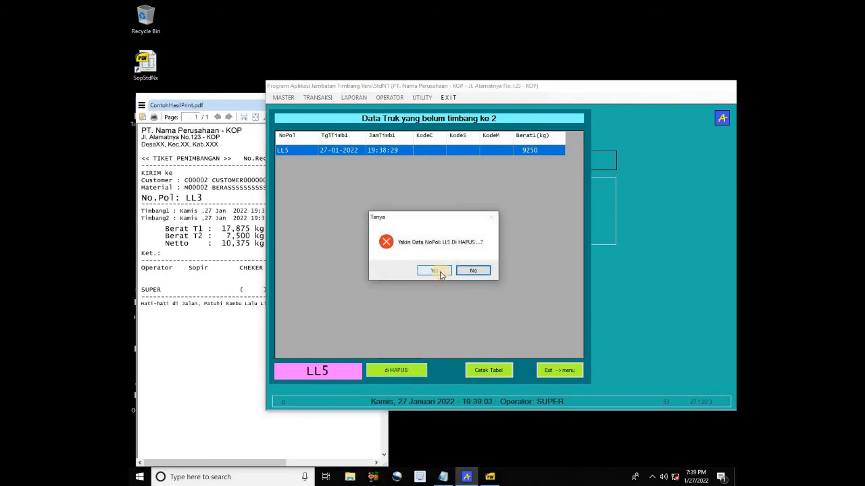
left_click(440, 271)
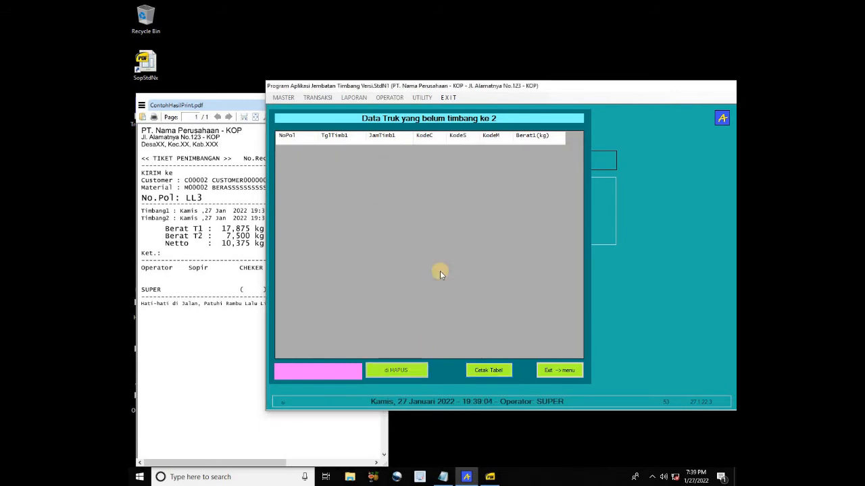
left_click(556, 373)
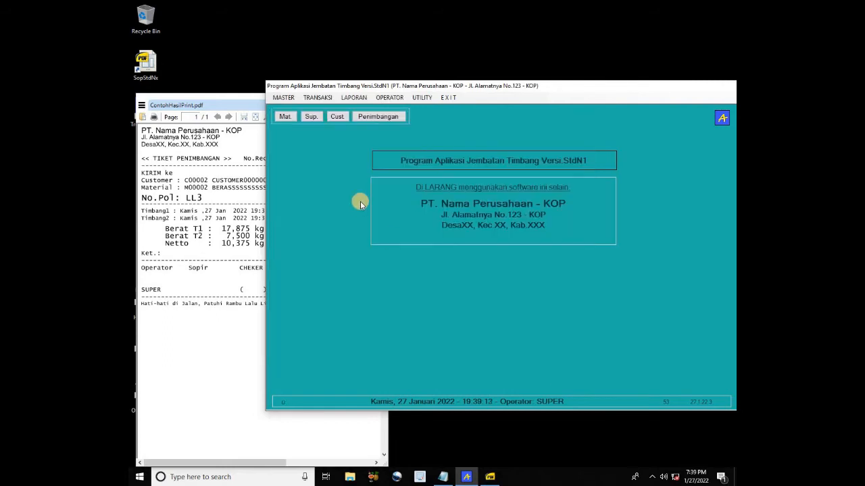
In Info Transaksi, list weighings from 01-01-2022 to 27-01-2022
left_click(319, 98)
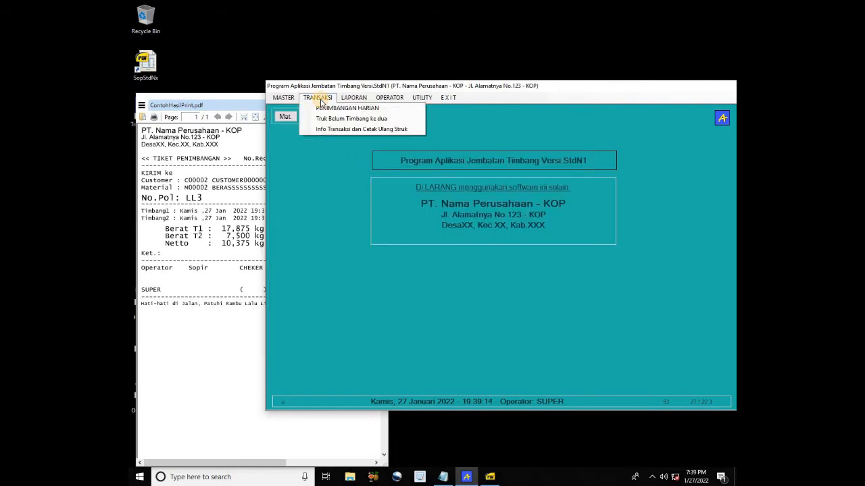
left_click(341, 129)
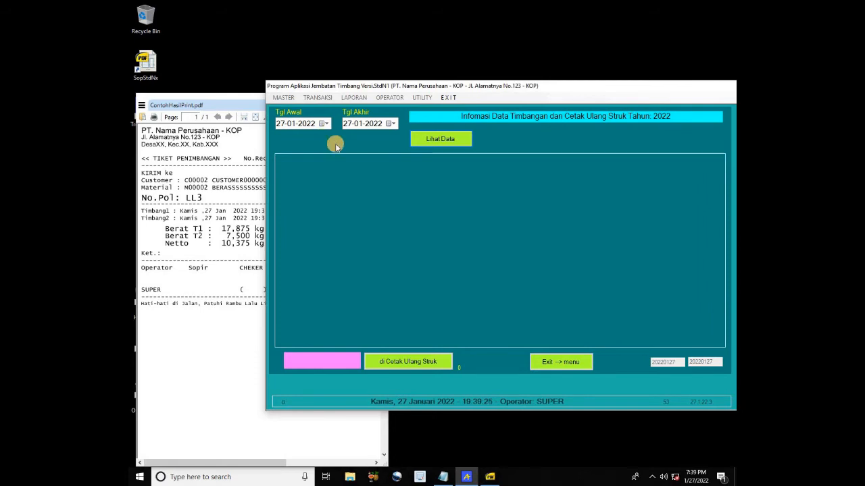
left_click(327, 126)
left_click(326, 125)
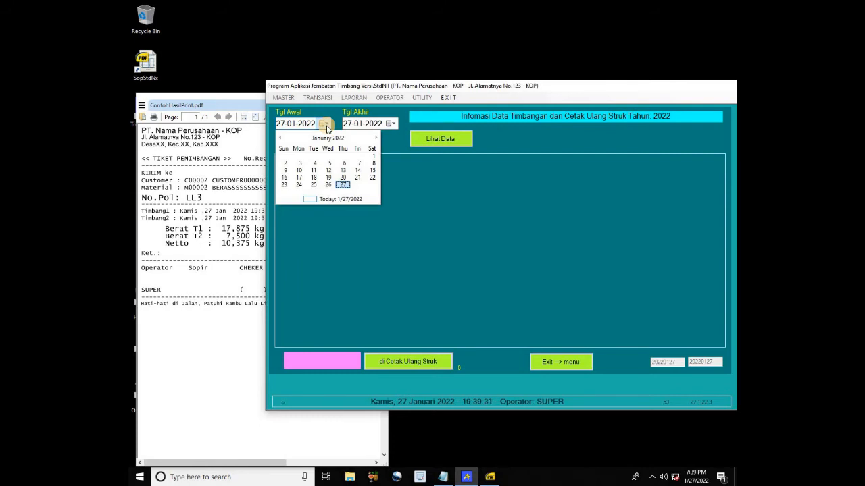
left_click(326, 125)
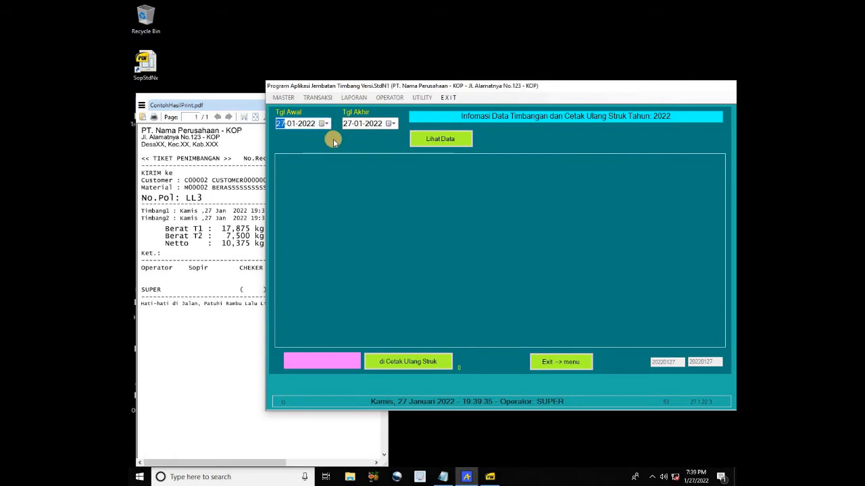
type("01")
key("Right")
left_click(430, 137)
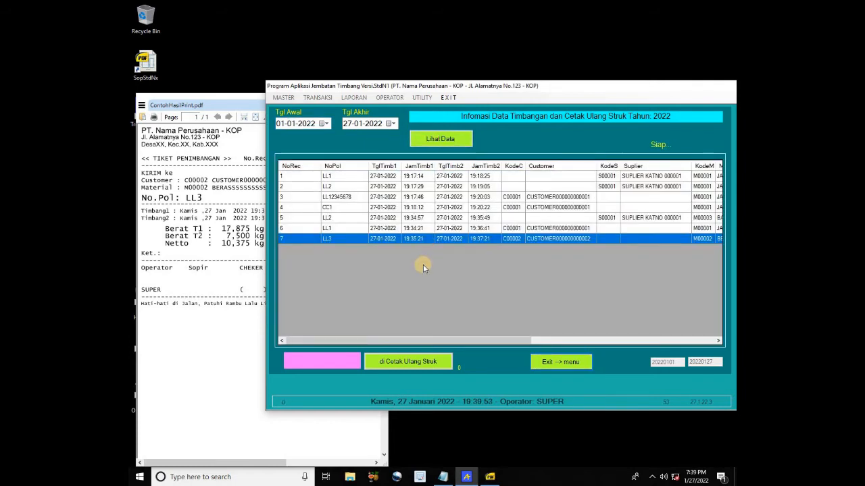
Reprint record 5 (LL2) over ContohHasilPrint.pdf and view its 5,375 kg net ticket
left_click(302, 220)
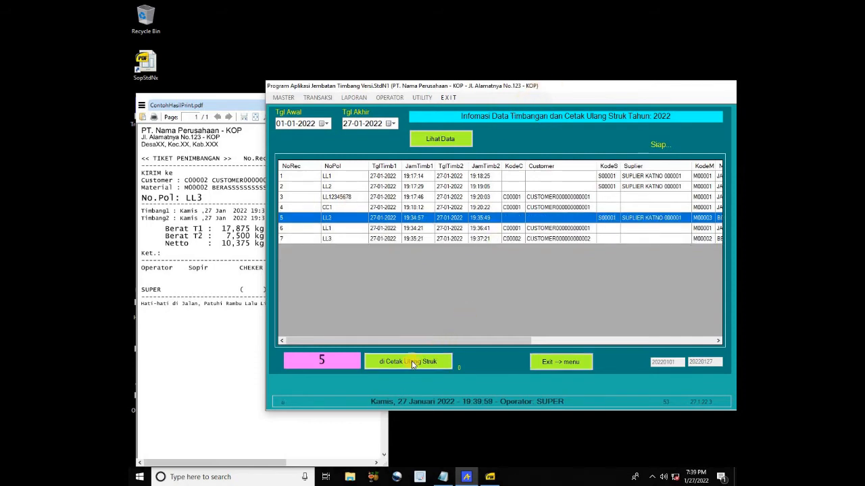
left_click(297, 220)
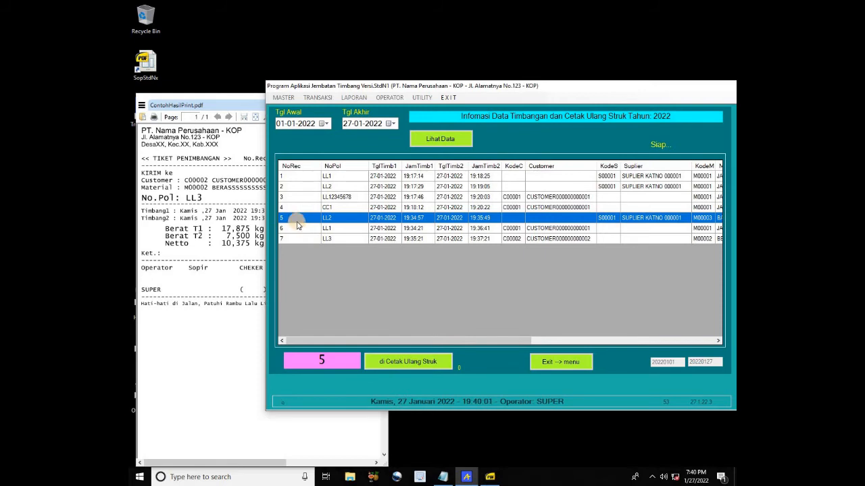
left_click(415, 365)
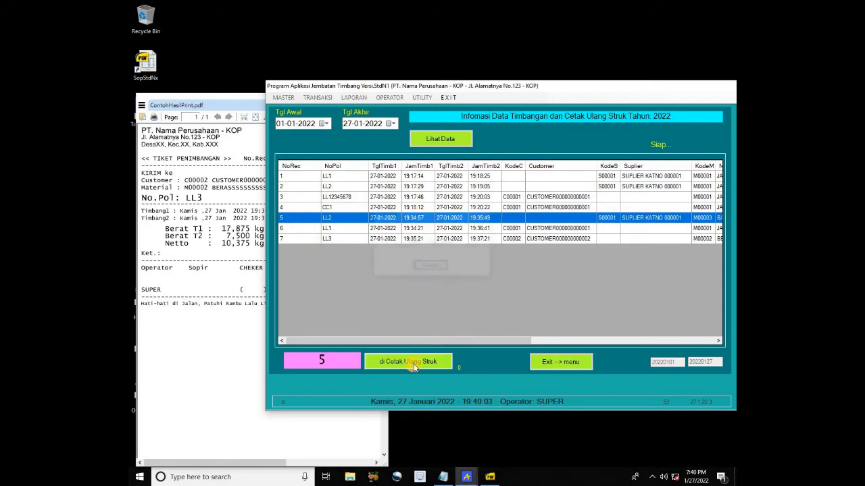
left_click(506, 287)
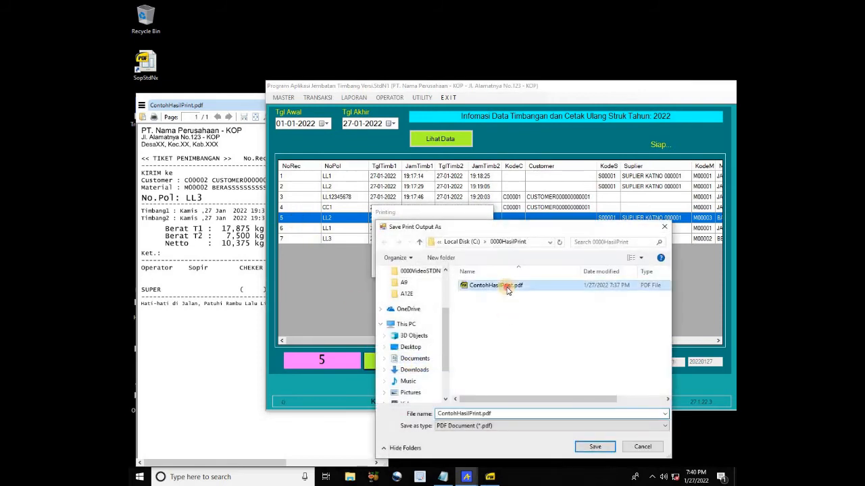
left_click(581, 446)
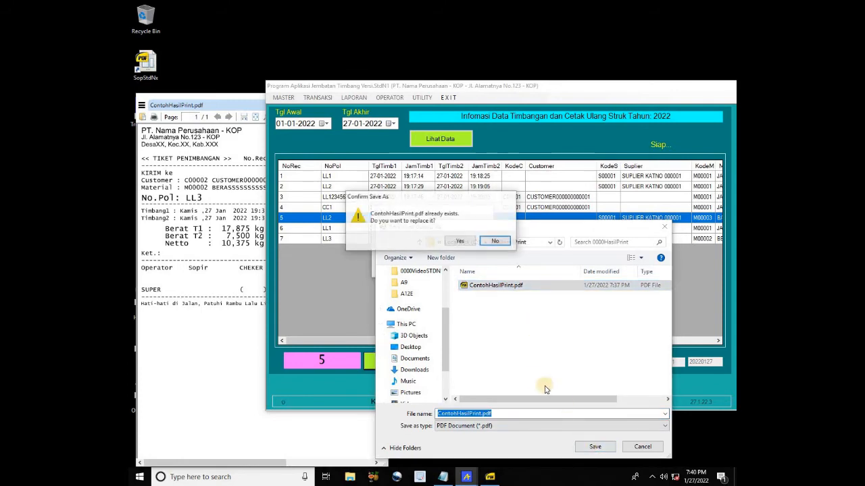
left_click(462, 242)
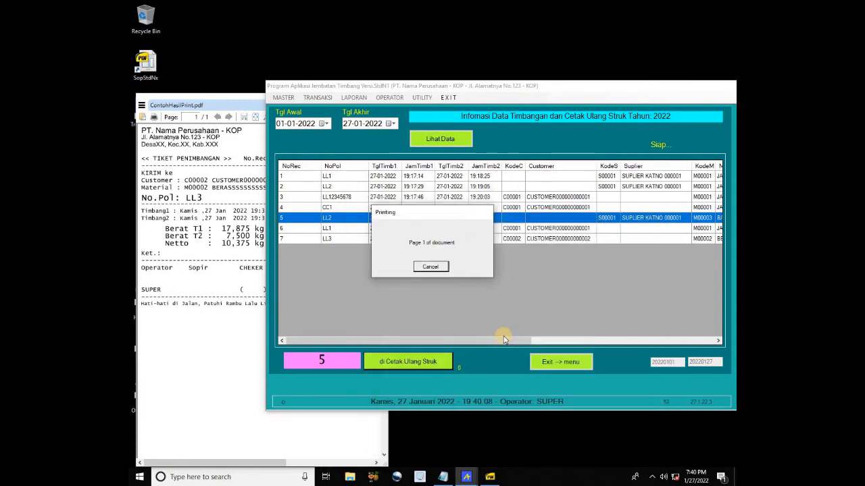
left_click(218, 258)
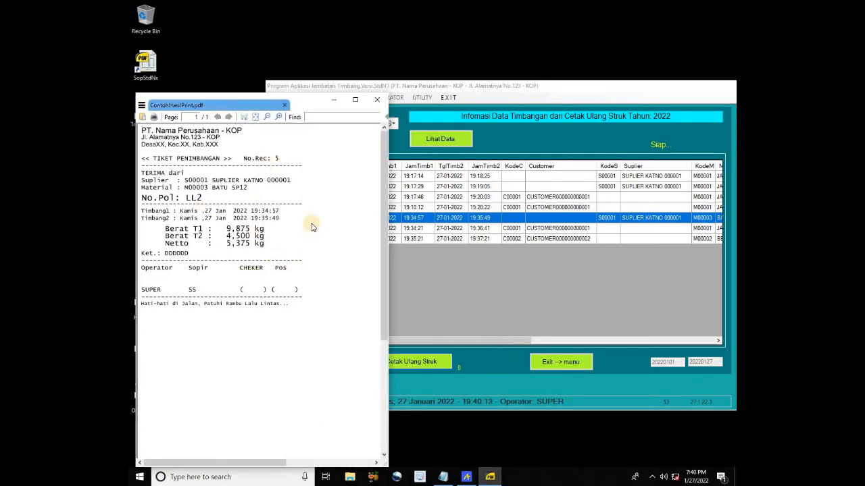
left_click(466, 295)
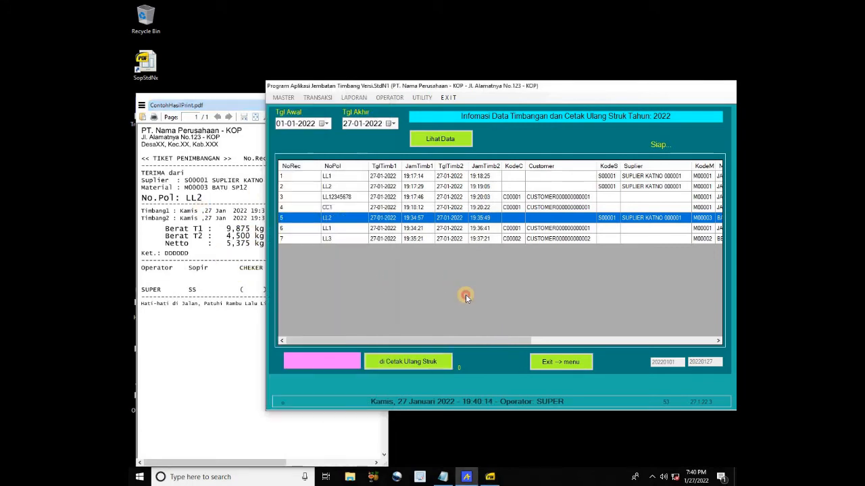
From the main menu, open the LAPORAN > Harian Semua Transaksi (Laporan Harian Global) screen
left_click(568, 363)
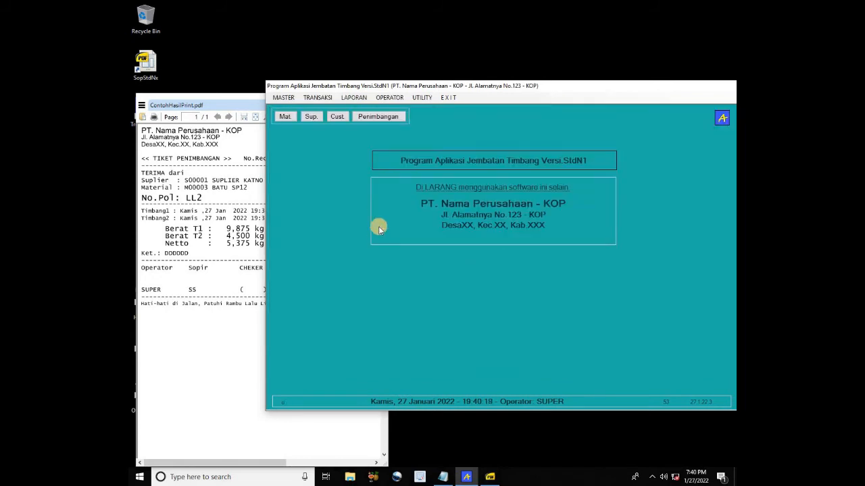
left_click(352, 99)
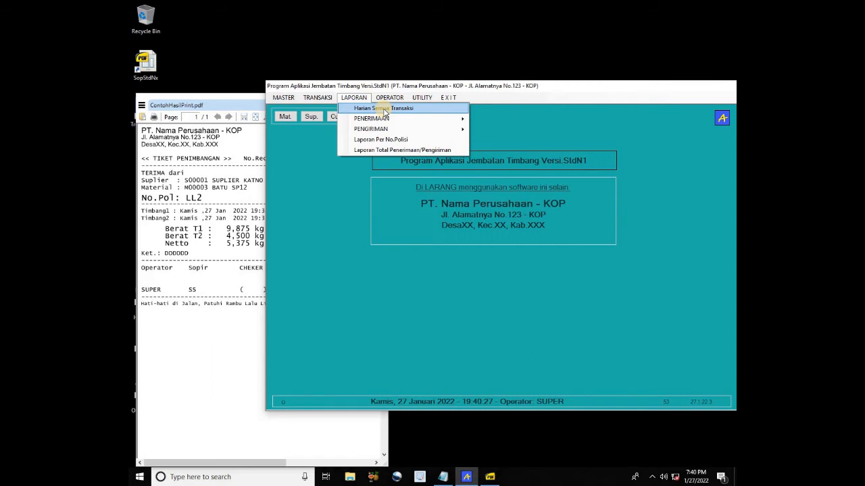
mouse_move(382, 118)
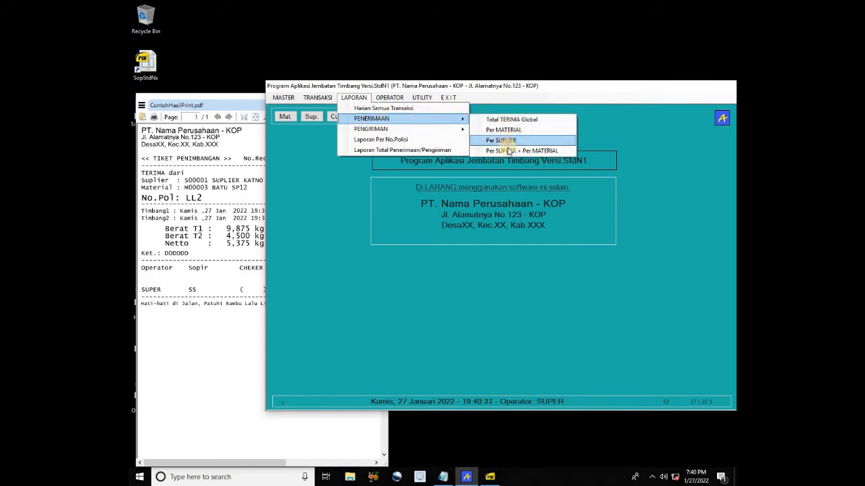
mouse_move(432, 135)
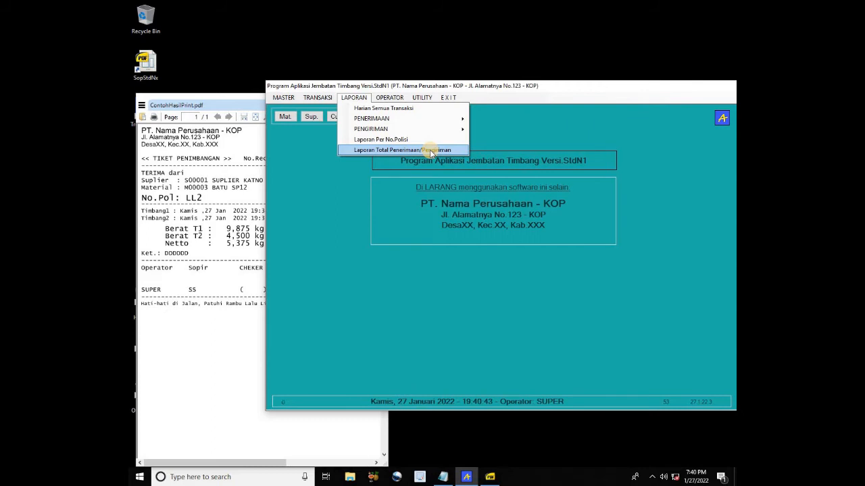
left_click(395, 108)
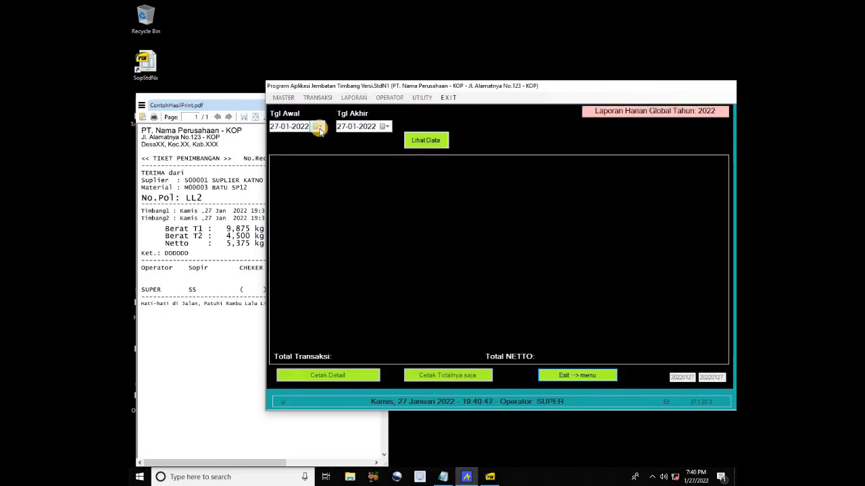
Load the 27-01-2022 report (7 transactions, 49,610 kg net) and print its detail over ContohHasilPrint.pdf
left_click(431, 142)
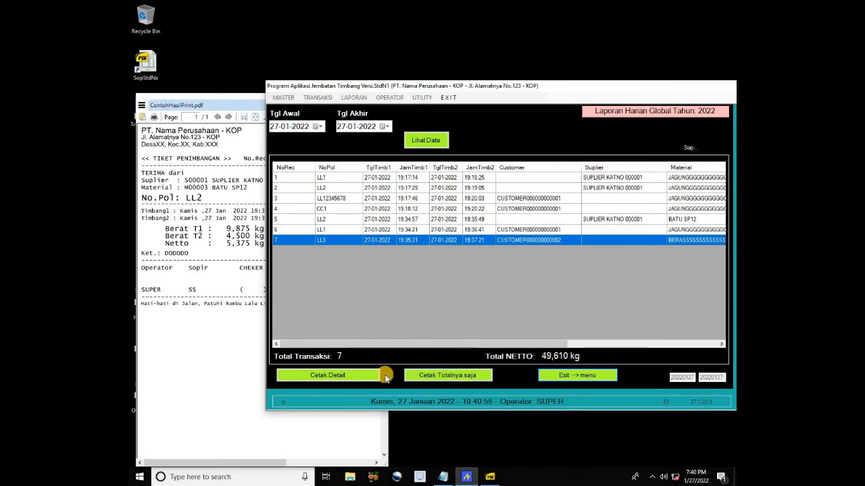
left_click(345, 376)
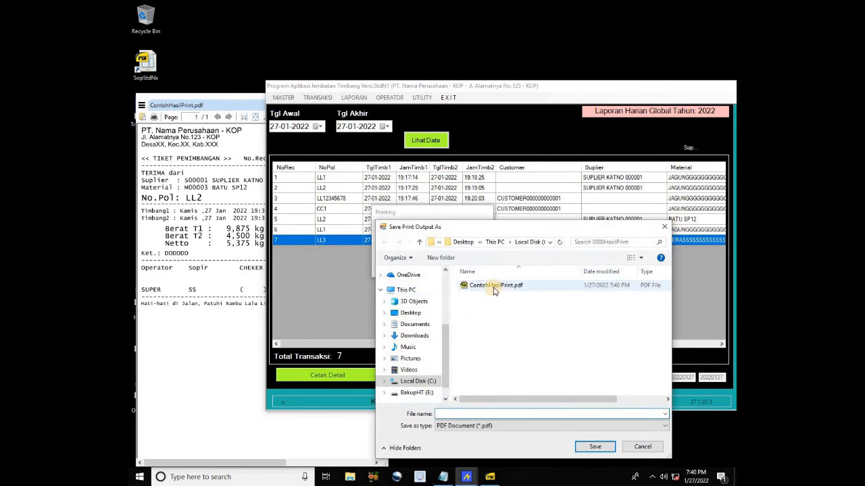
left_click(495, 285)
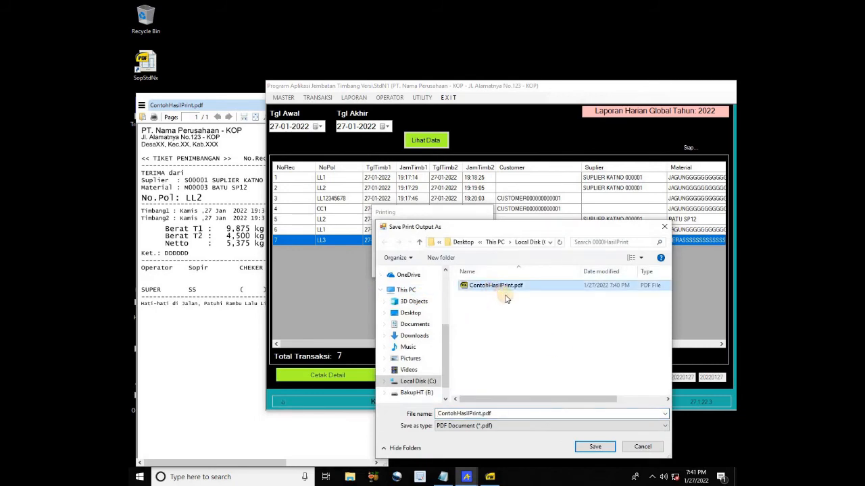
left_click(595, 447)
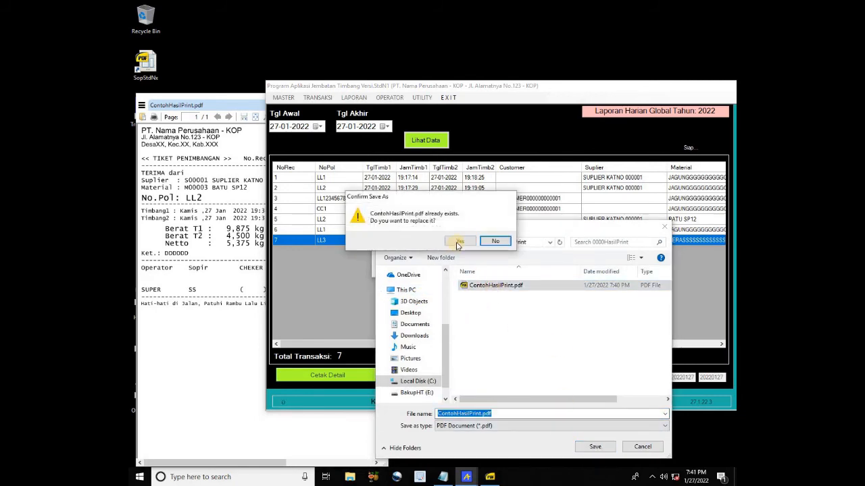
left_click(458, 243)
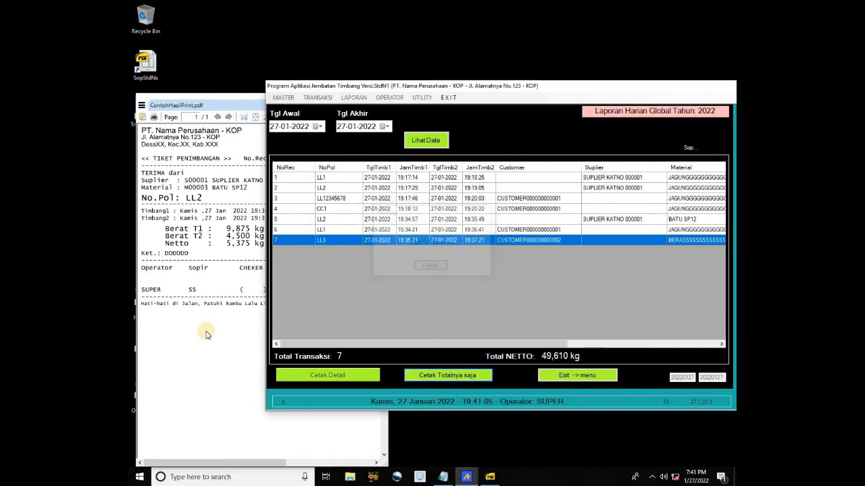
Widen SumatraPDF to review the printed daily report, then return to the report window
left_click(207, 312)
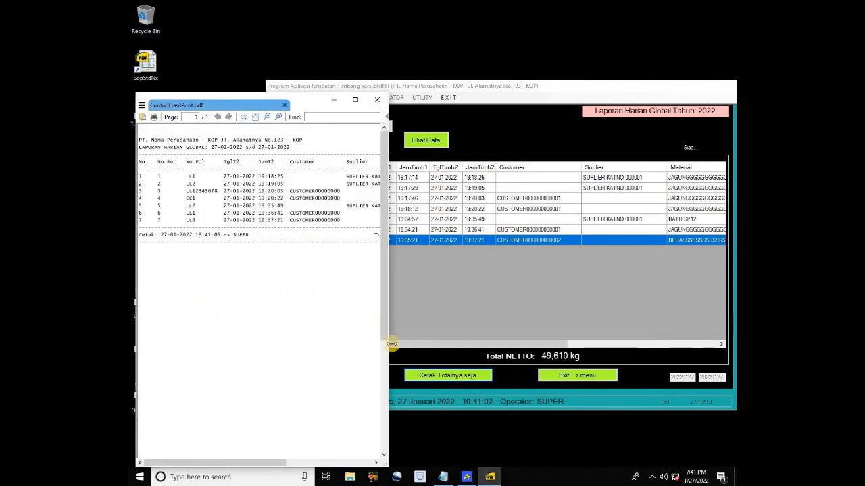
left_click_drag(389, 353, 515, 350)
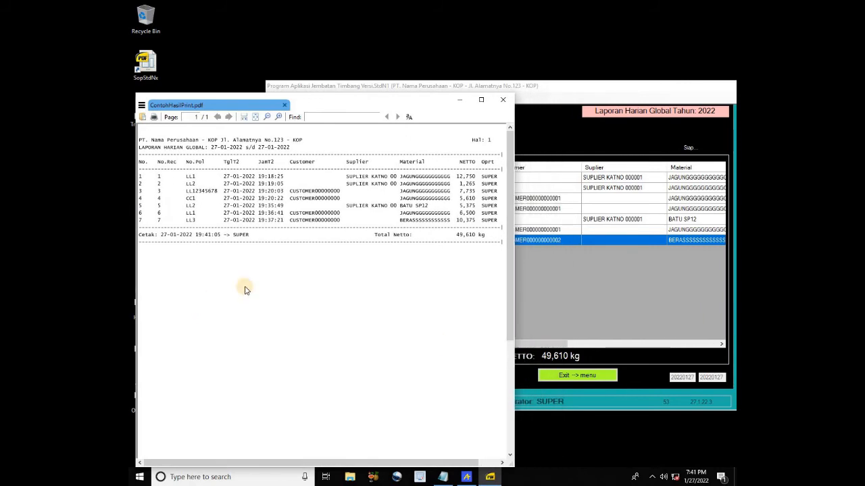
left_click(547, 311)
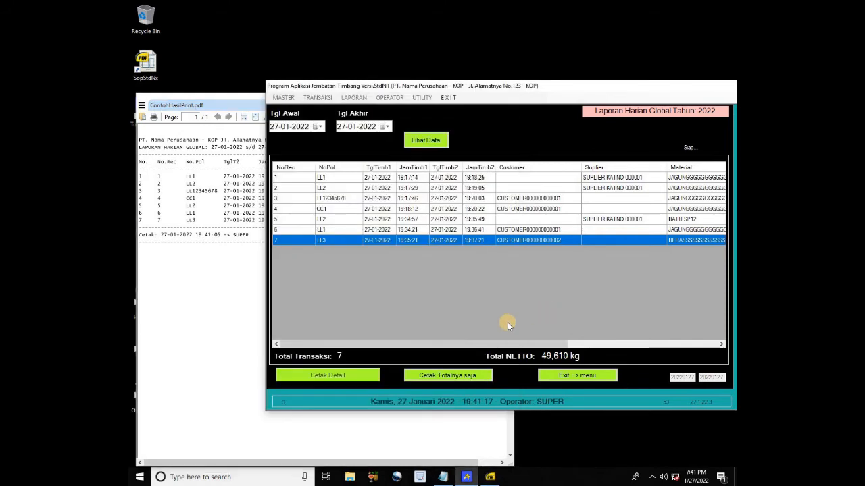
Print the daily totals-only report (7 transactions, 49,610 kg) over ContohHasilPrint.pdf and check it in the PDF viewer
left_click(464, 377)
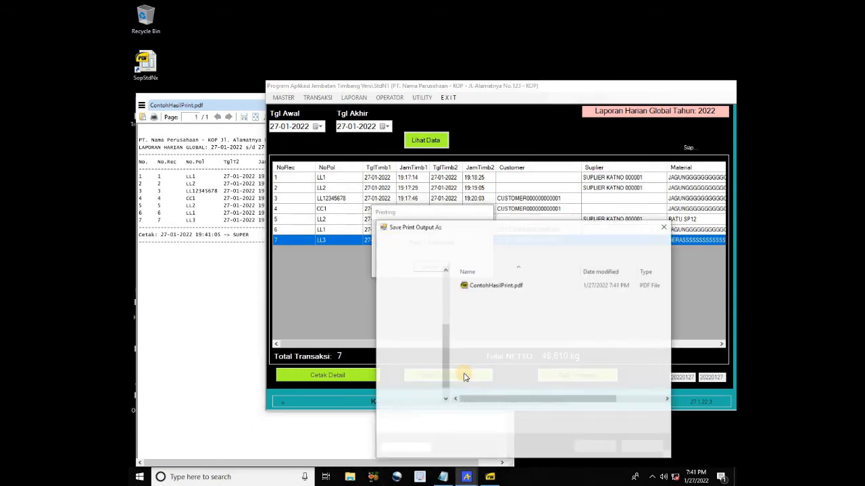
left_click(481, 286)
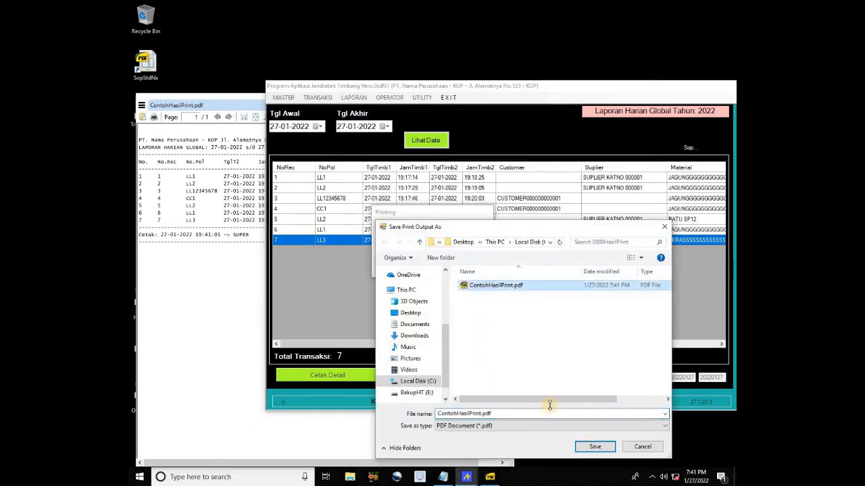
left_click(595, 447)
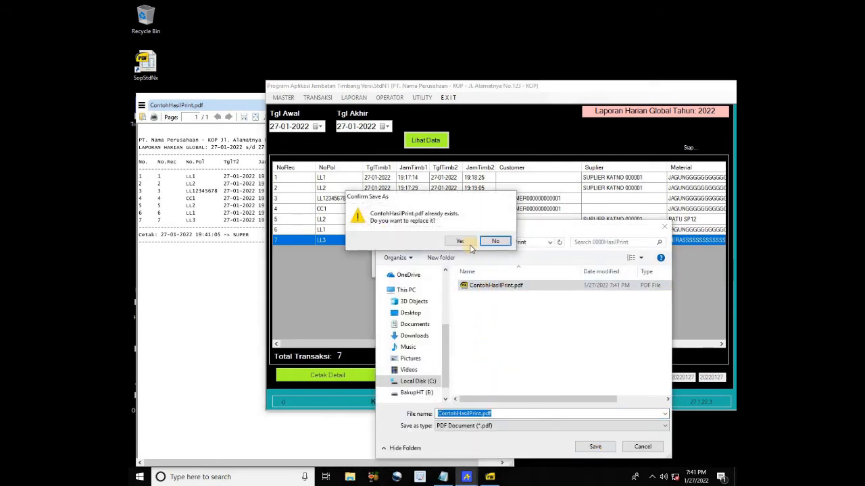
left_click(471, 249)
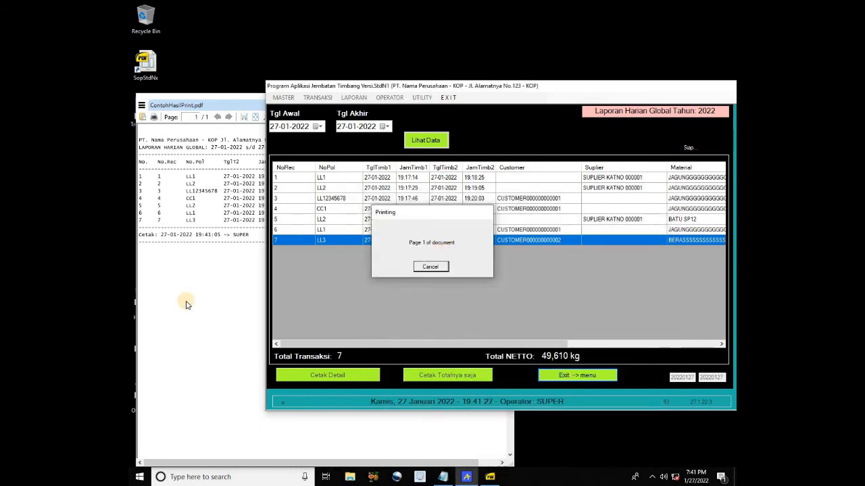
left_click(200, 288)
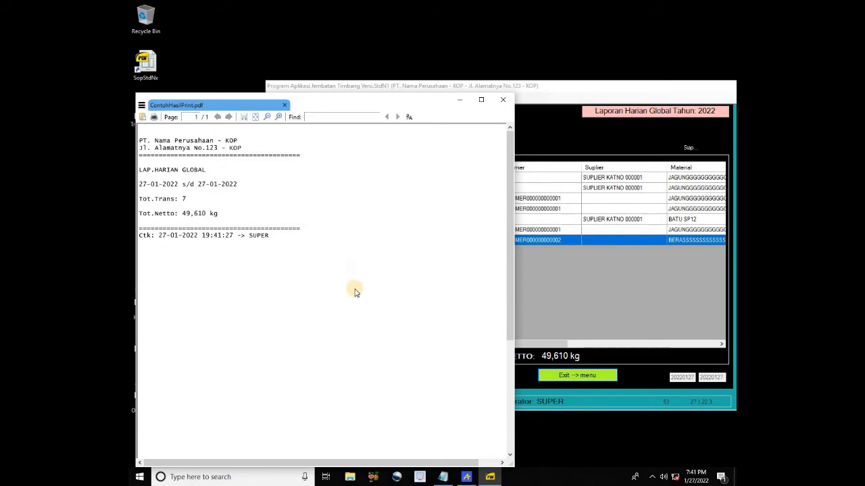
left_click(619, 324)
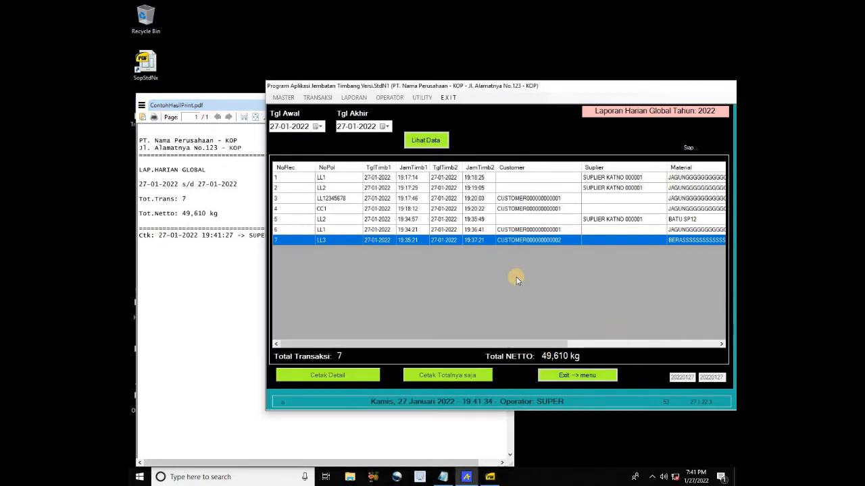
Close the daily report, then load the Total TERIMA Global receipt data starting 27 January 2022
left_click(579, 377)
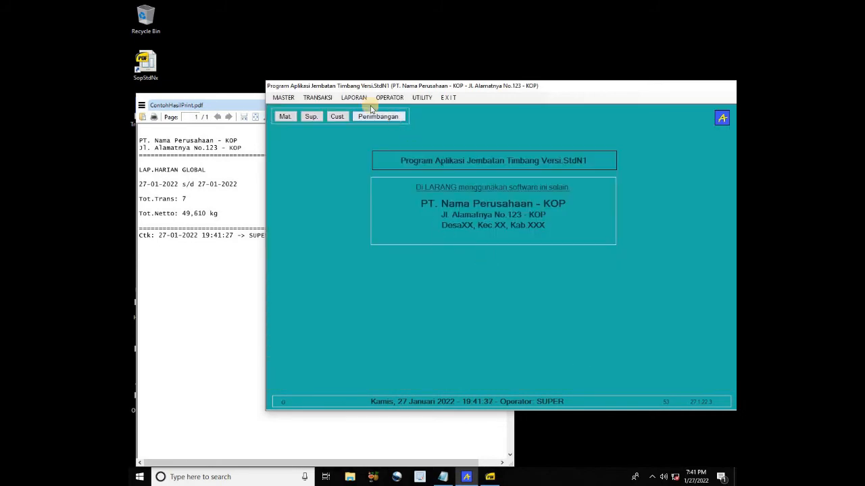
left_click(354, 98)
mouse_move(367, 118)
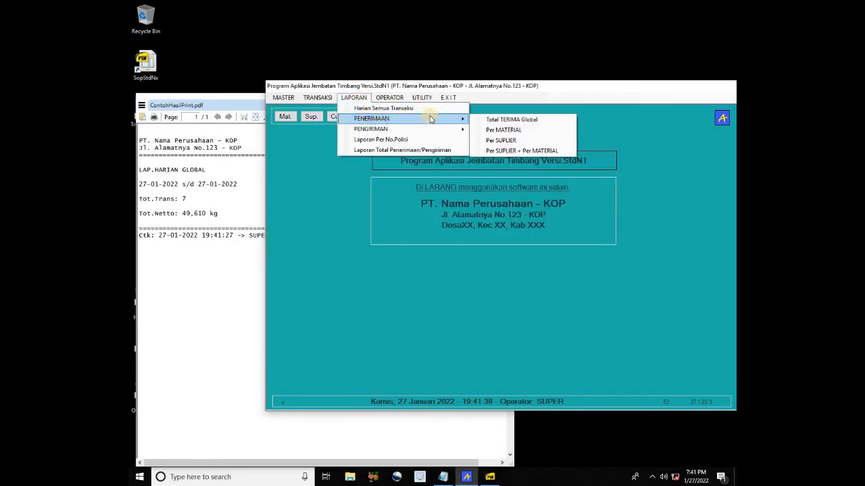
left_click(508, 122)
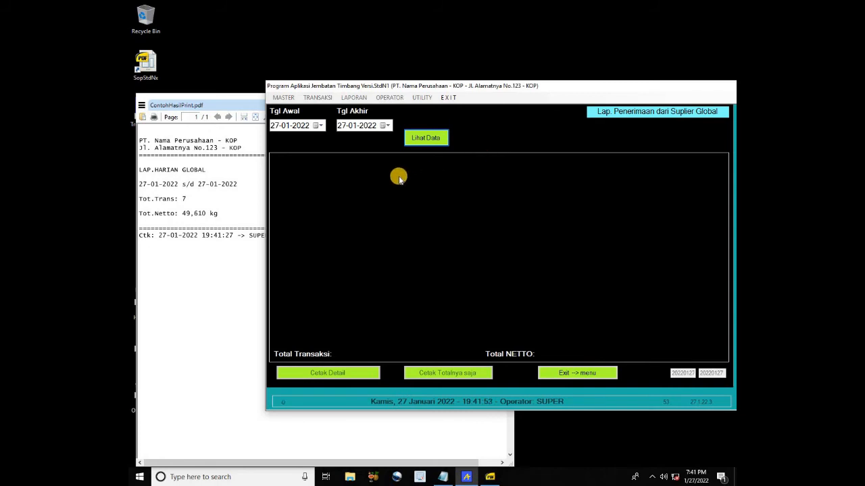
left_click(316, 126)
left_click(337, 186)
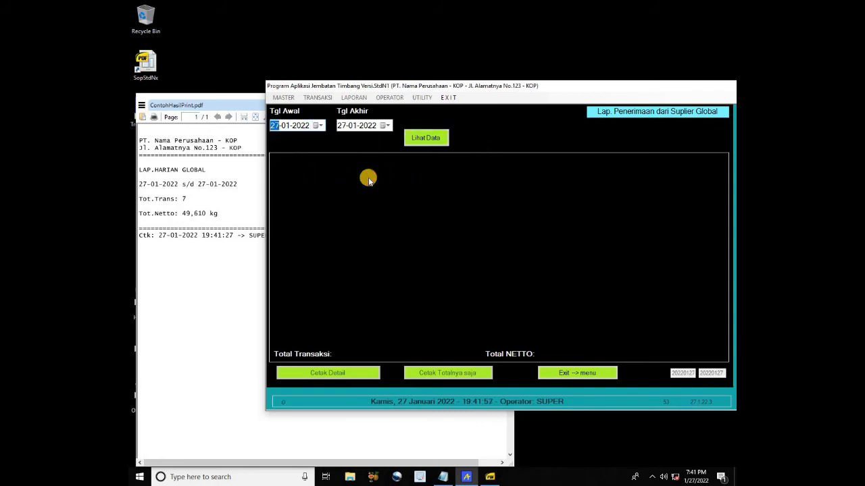
left_click(430, 142)
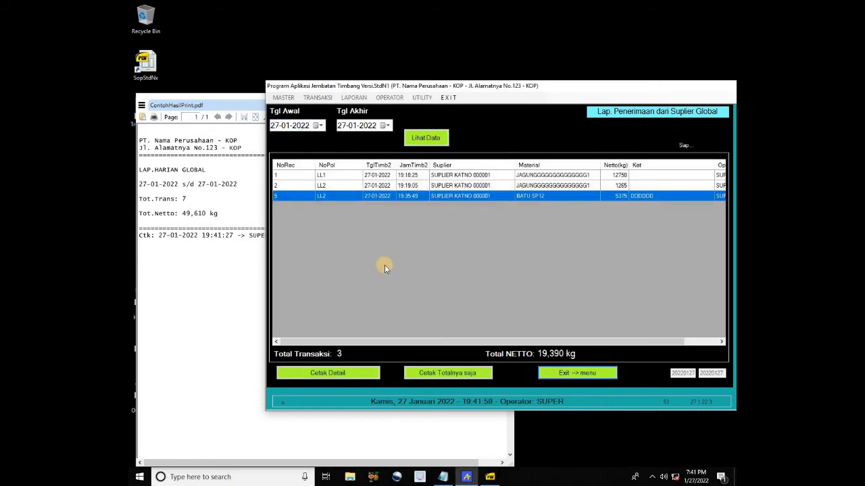
Print the detailed receipt report (3 transactions, 19,390 kg) over ContohHasilPrint.pdf and review it
left_click(352, 375)
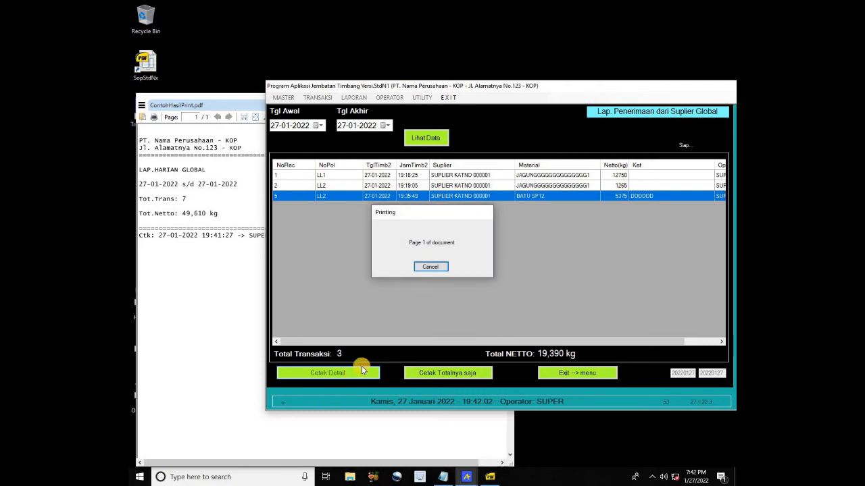
left_click(492, 286)
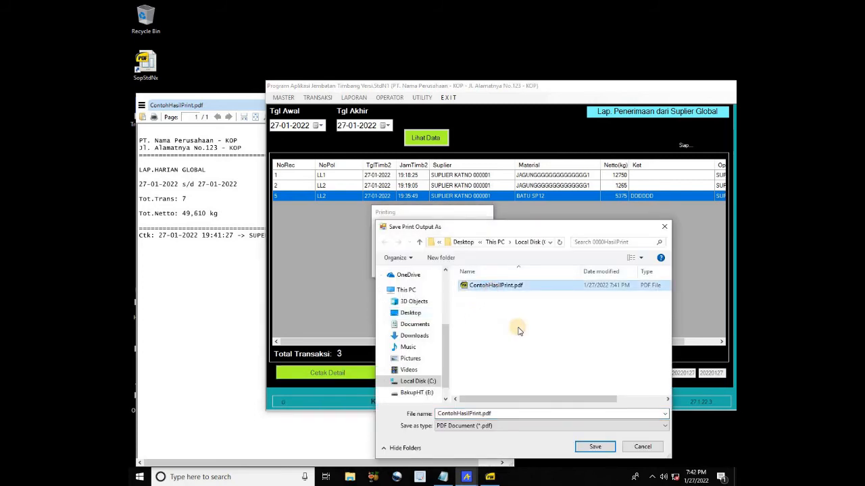
left_click(594, 447)
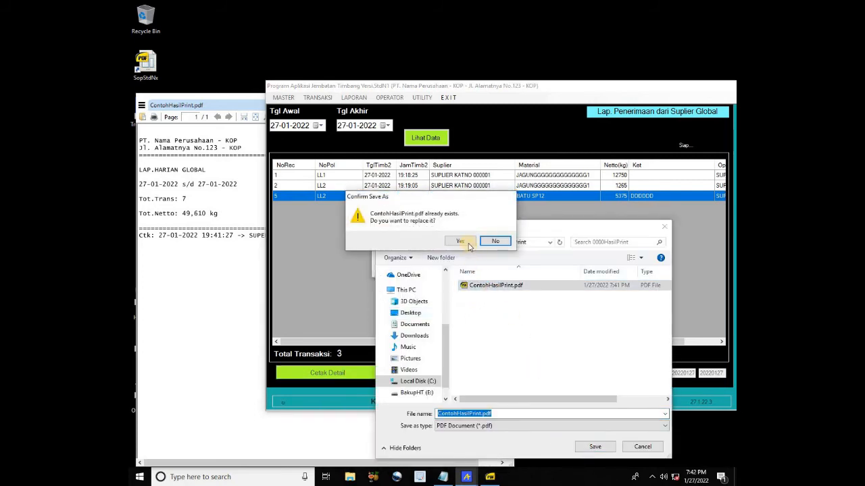
left_click(468, 243)
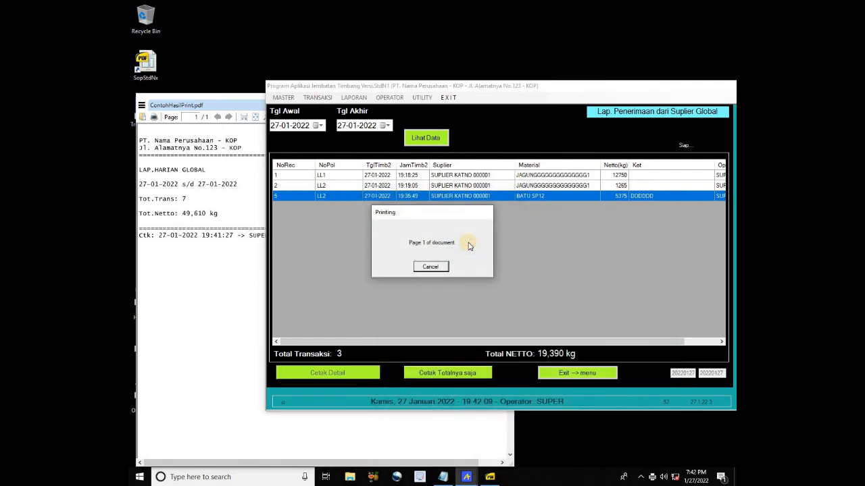
left_click(198, 268)
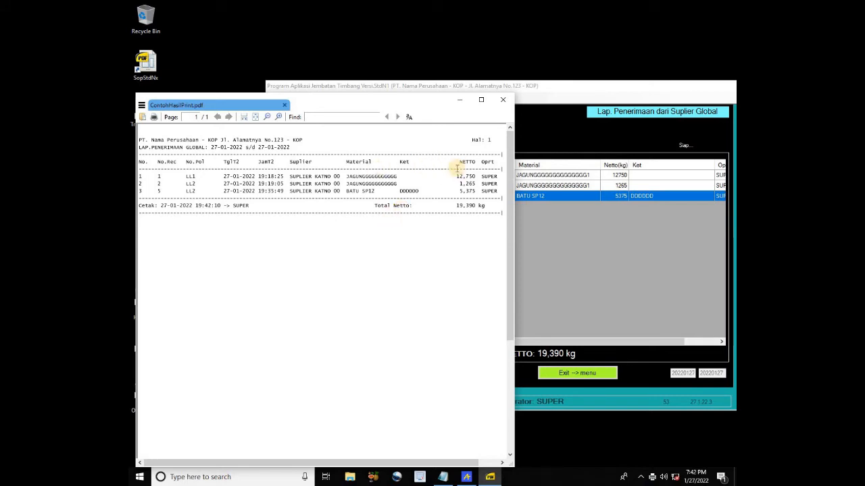
left_click(557, 128)
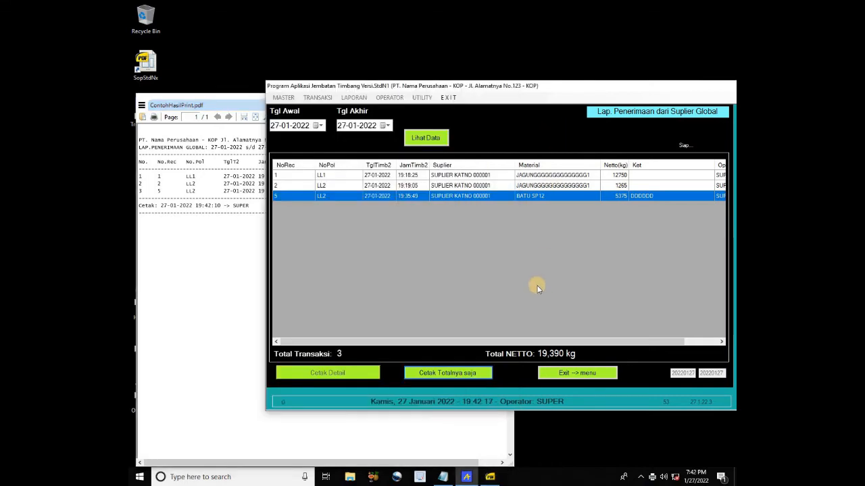
Exit the supplier-receipt report and open LAPORAN > PENERIMAAN > Per MATERIAL
left_click(576, 375)
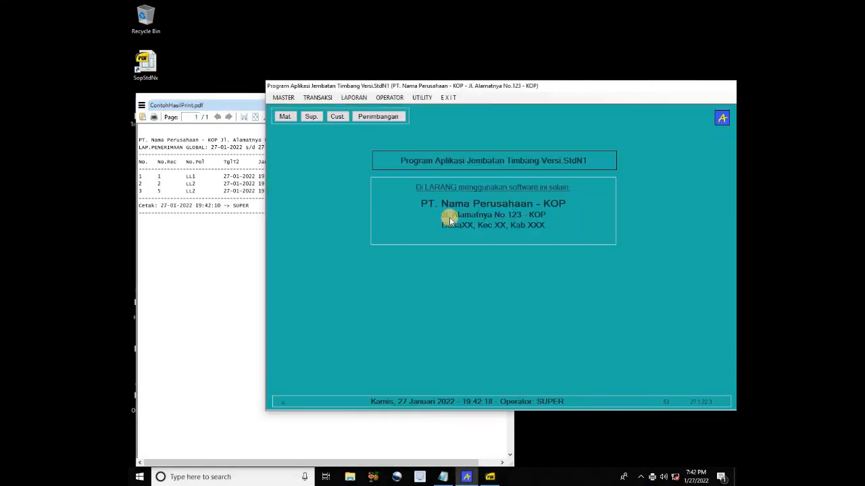
left_click(355, 99)
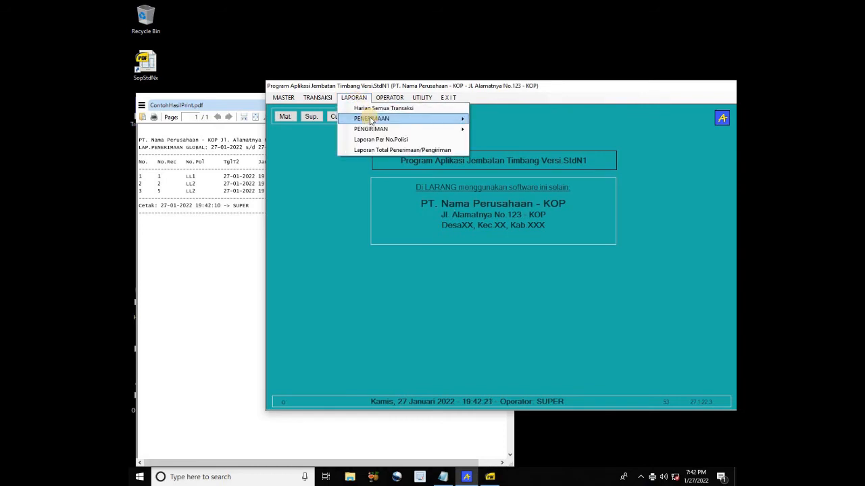
mouse_move(383, 118)
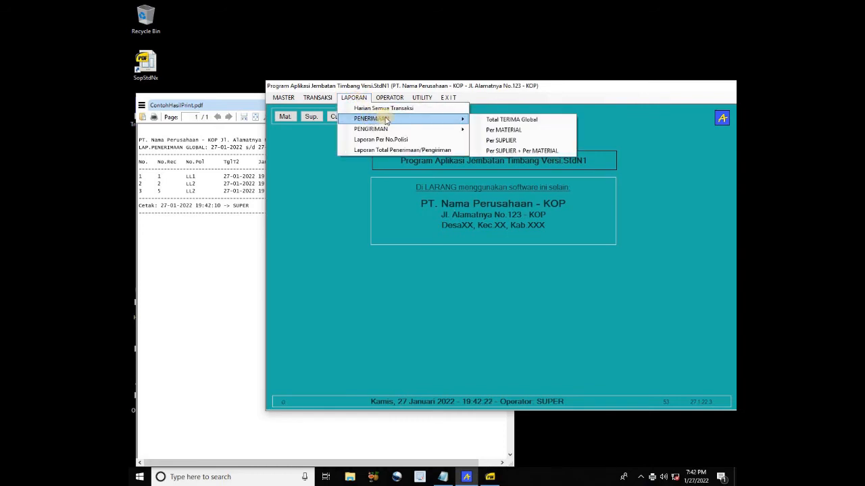
left_click(512, 131)
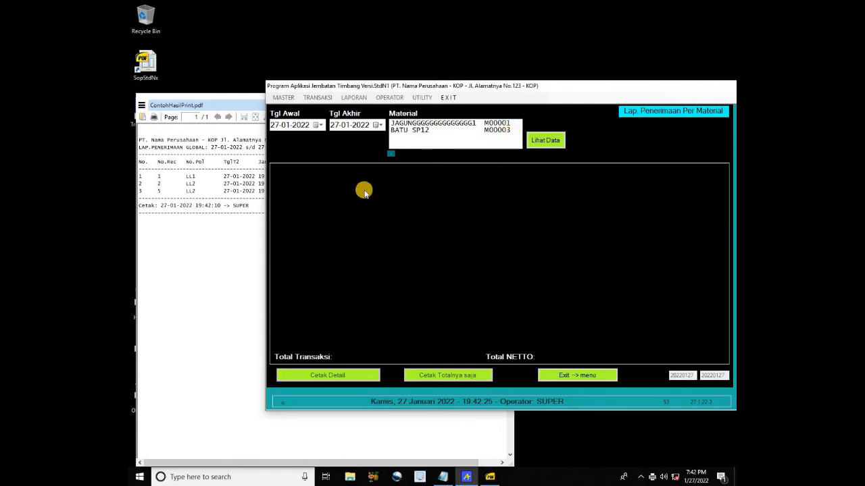
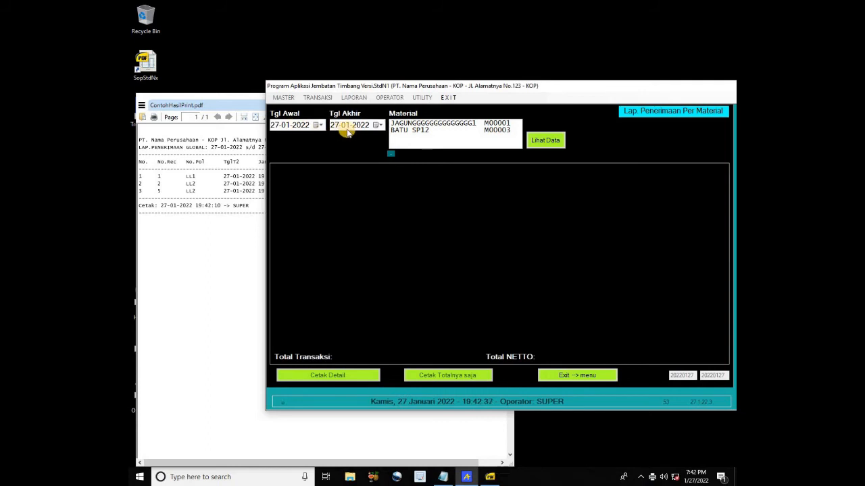
Load the JAGUNG M00001 receipt records and print the detailed report over ContohHasilPrint.pdf
left_click(421, 125)
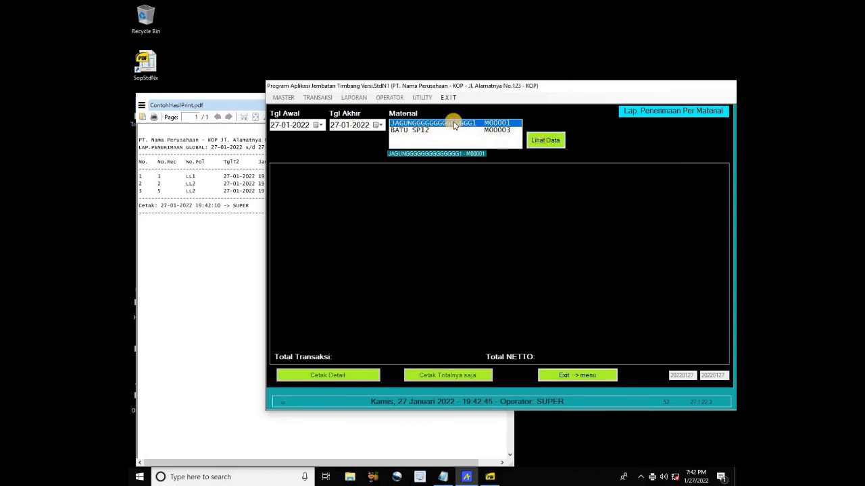
left_click(542, 143)
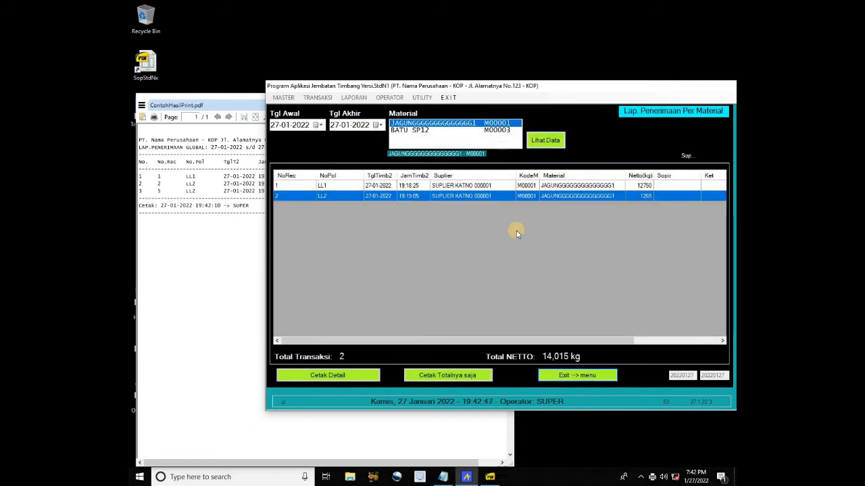
left_click(365, 379)
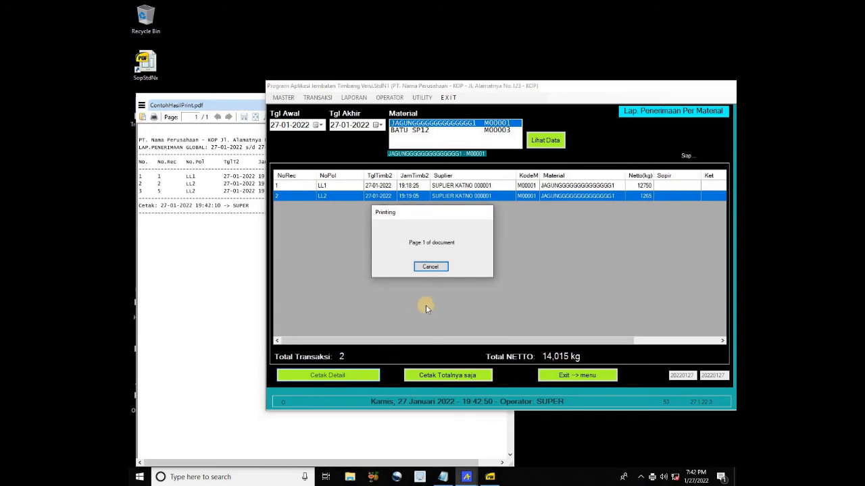
double_click(482, 286)
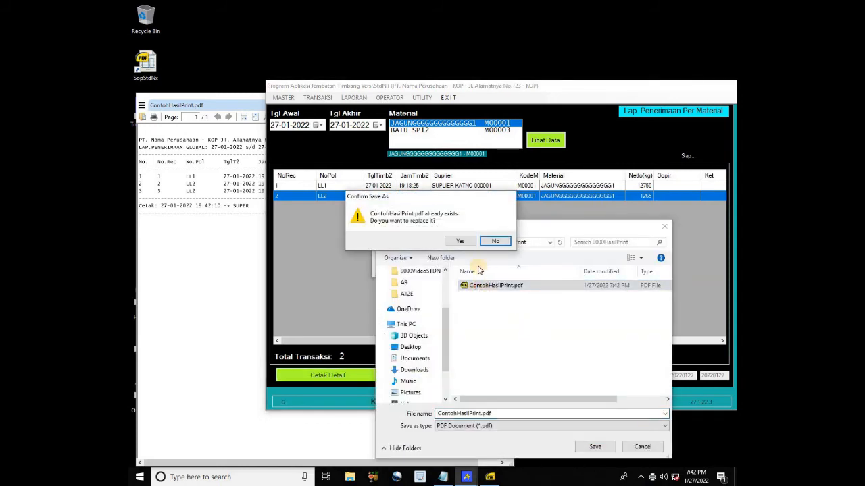
left_click(461, 242)
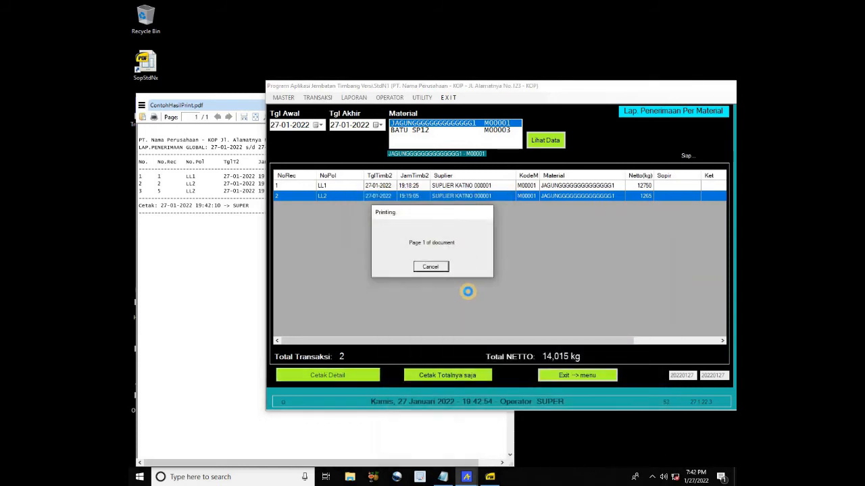
Check the printed 14,015 kg PDF, then leave the report for the main screen
left_click(231, 248)
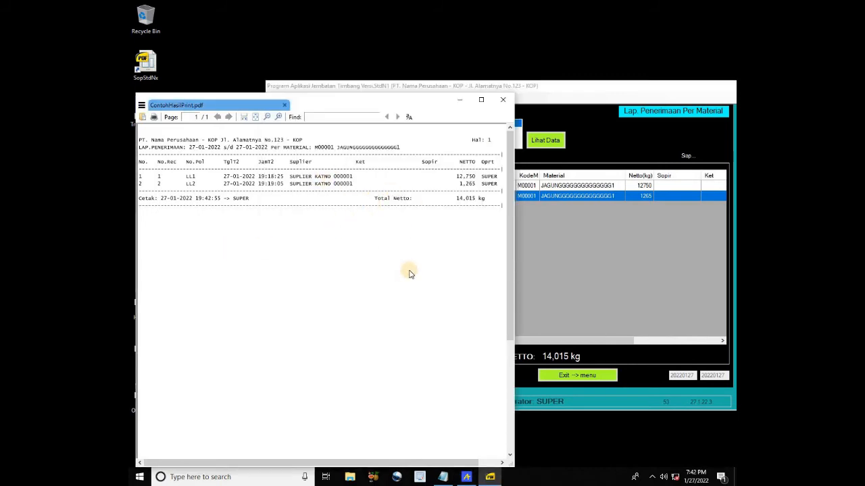
left_click(538, 278)
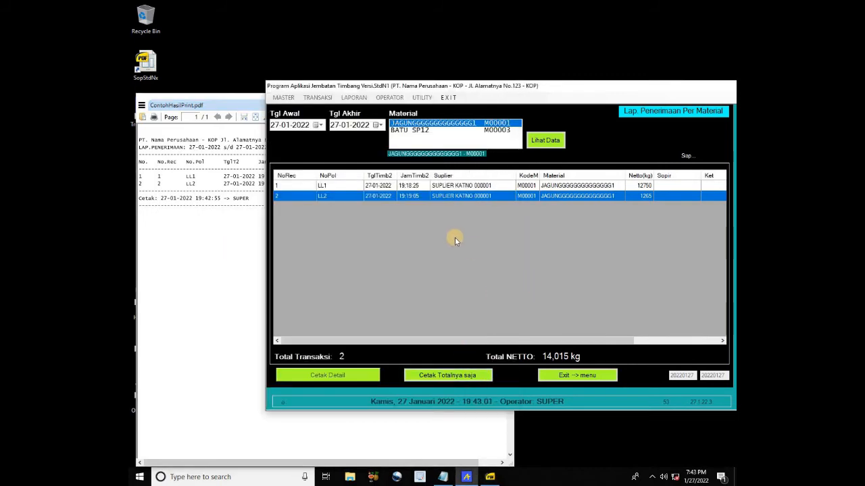
left_click(571, 376)
Open the LAPORAN > PENERIMAAN > Per SUPLIER Per MATERIAL report
left_click(358, 98)
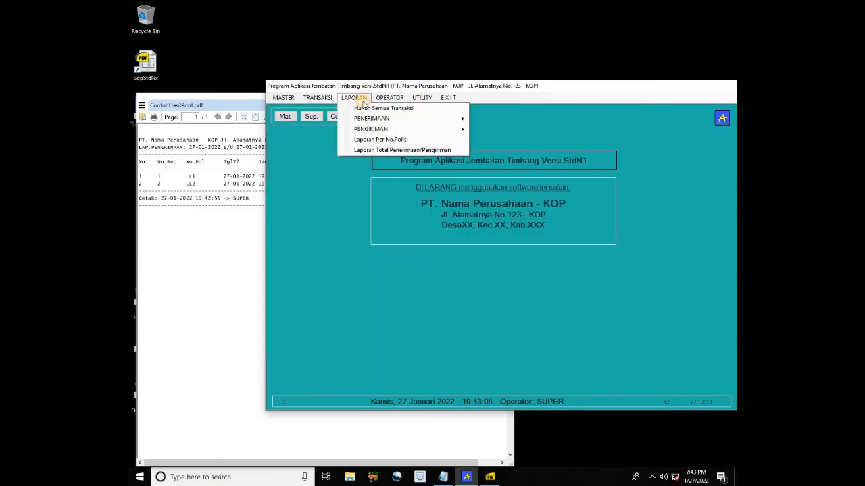
mouse_move(413, 118)
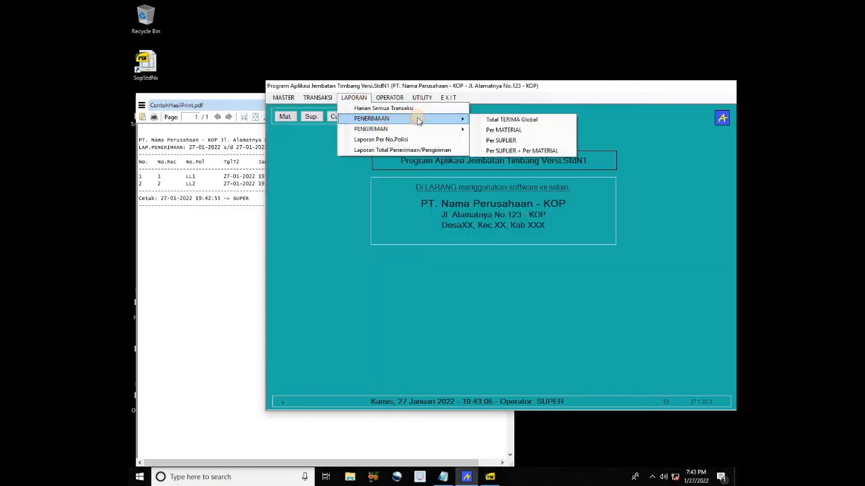
left_click(521, 152)
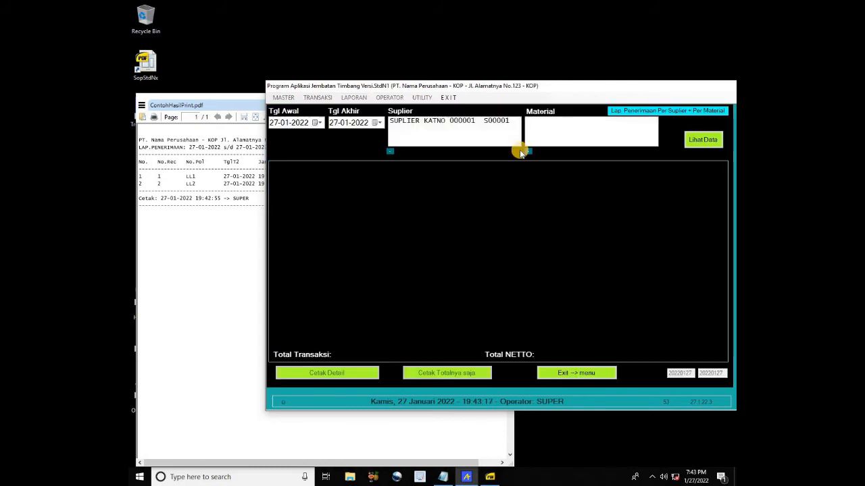
Select supplier S00001 with material JAGUNG M00001 and load the matching records
left_click(437, 122)
left_click(543, 121)
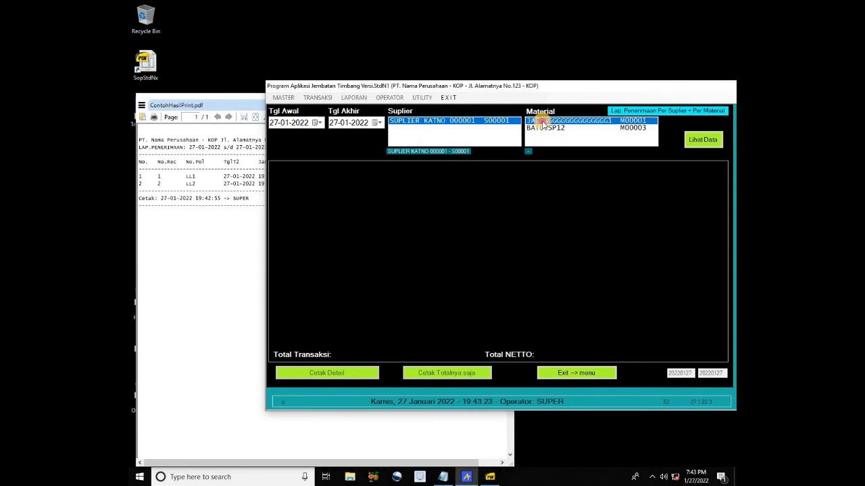
left_click(543, 128)
left_click(537, 120)
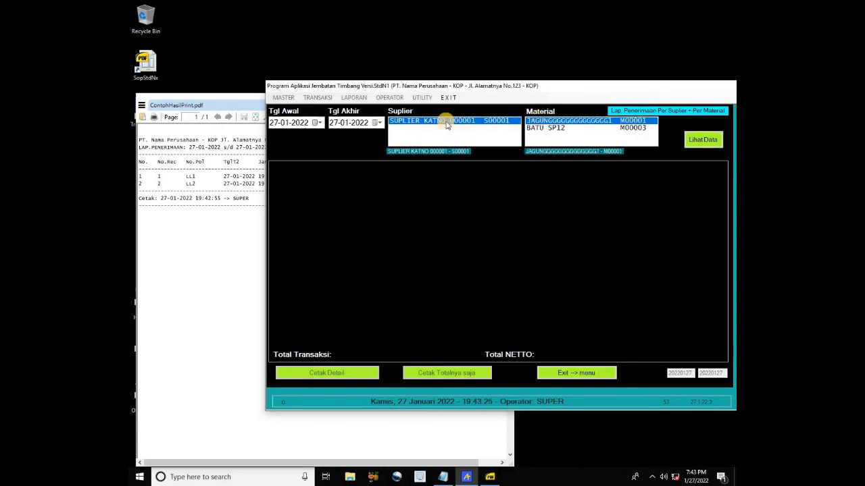
left_click(539, 123)
left_click(543, 129)
left_click(543, 121)
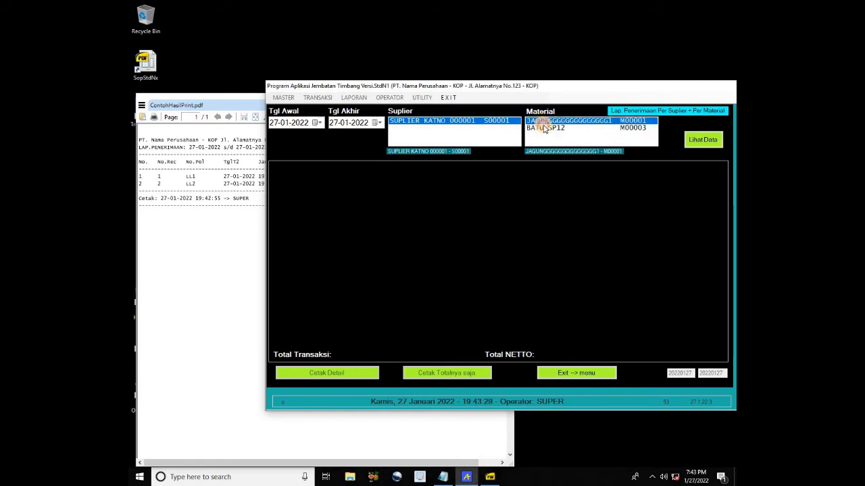
left_click(544, 127)
left_click(542, 121)
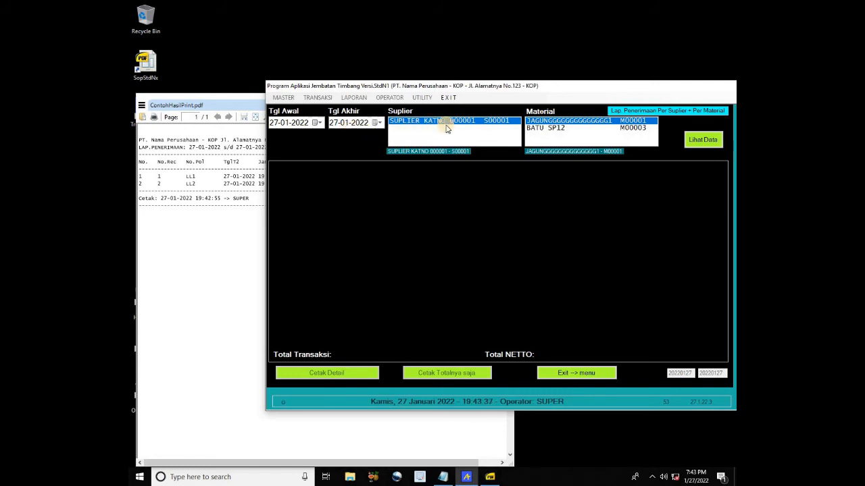
left_click(542, 128)
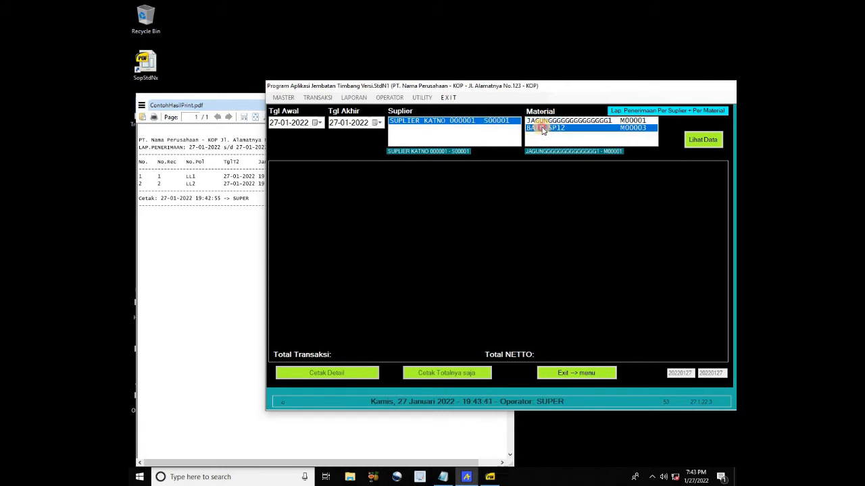
left_click(545, 122)
left_click(698, 144)
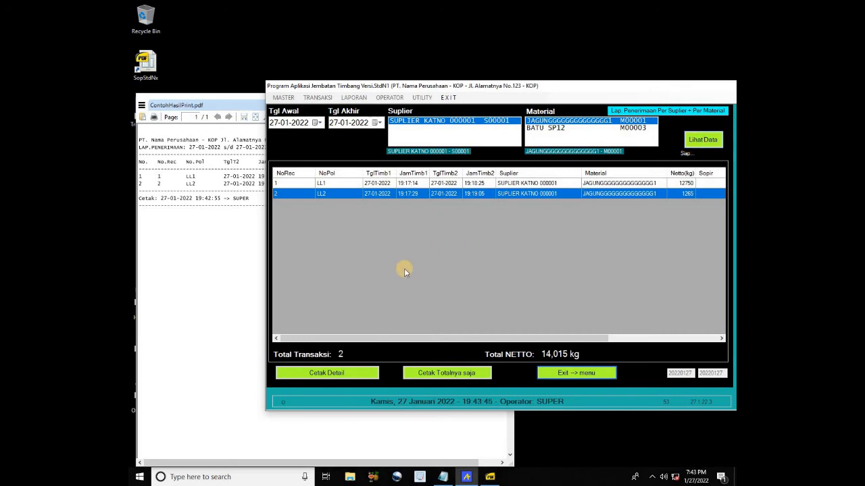
Print the detailed report over ContohHasilPrint.pdf, check it, and exit to the main screen
left_click(343, 379)
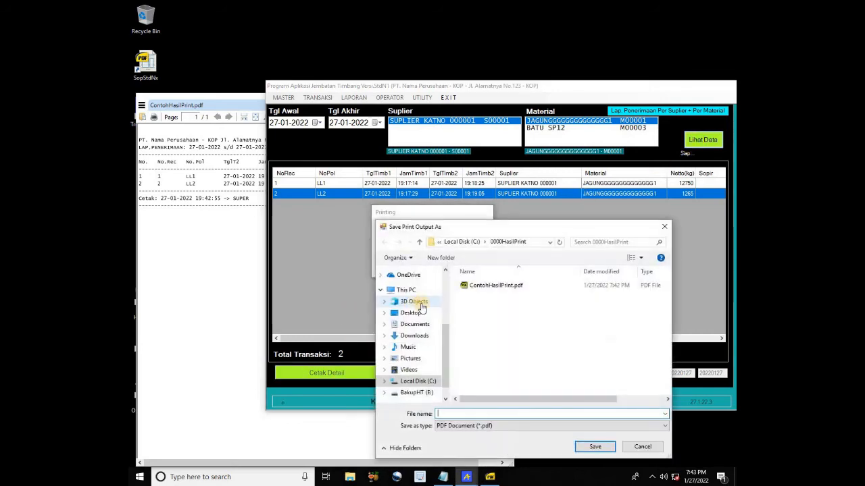
left_click(492, 285)
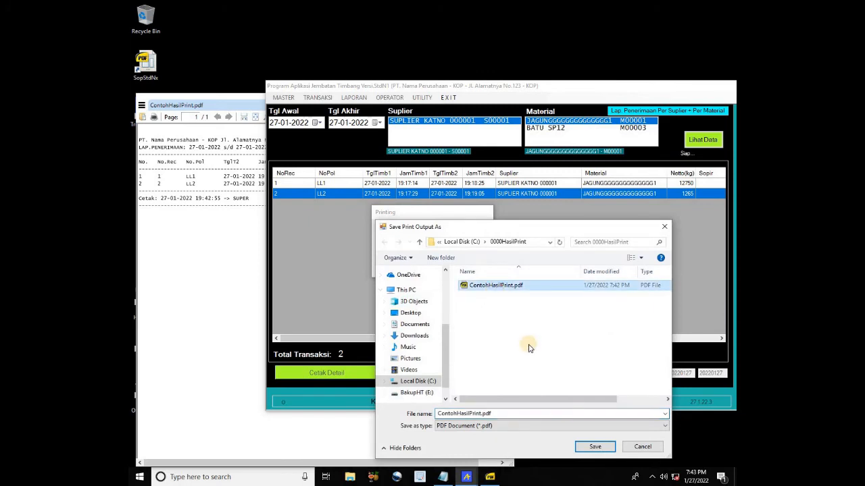
left_click(593, 447)
left_click(460, 242)
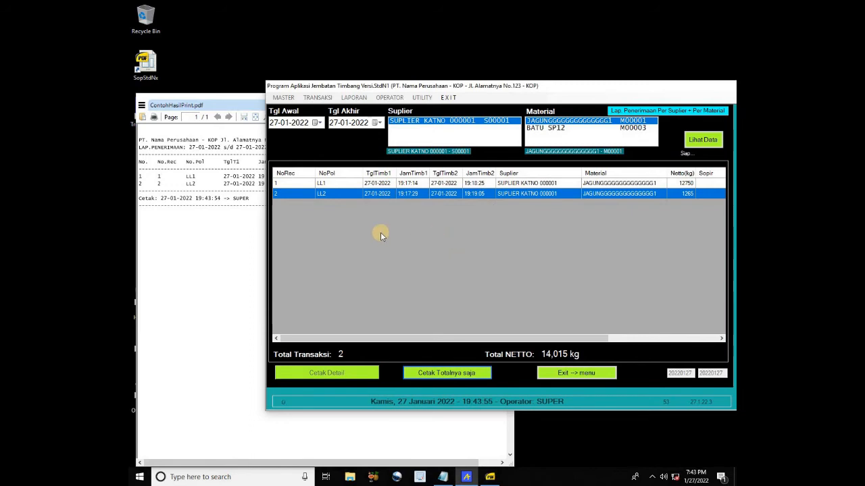
left_click(228, 232)
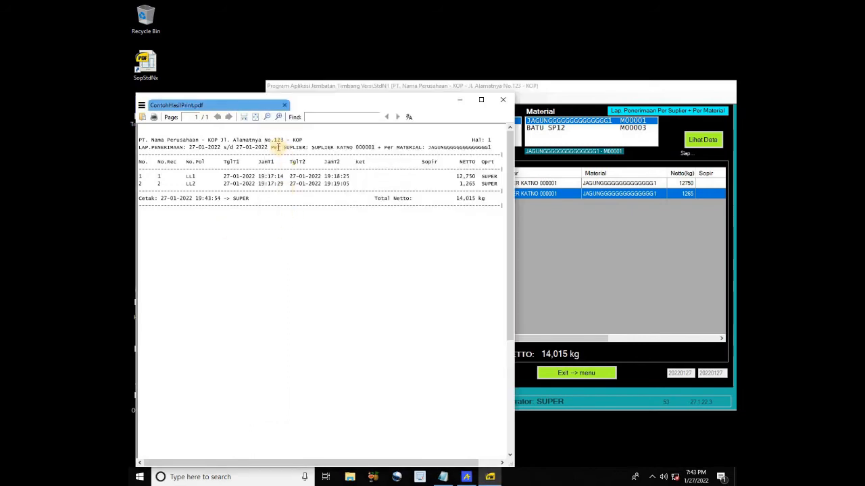
left_click(571, 268)
left_click(585, 376)
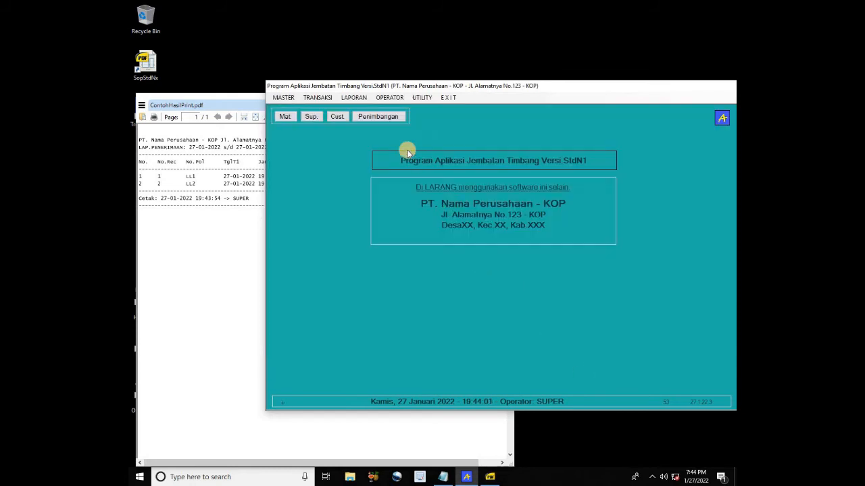
Open the per-customer per-material delivery report and load records for customer C00001, material M00001
left_click(354, 98)
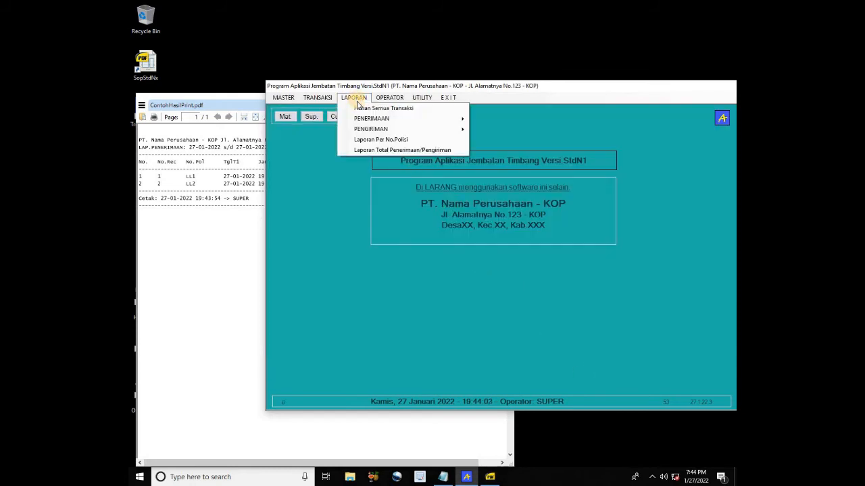
mouse_move(380, 129)
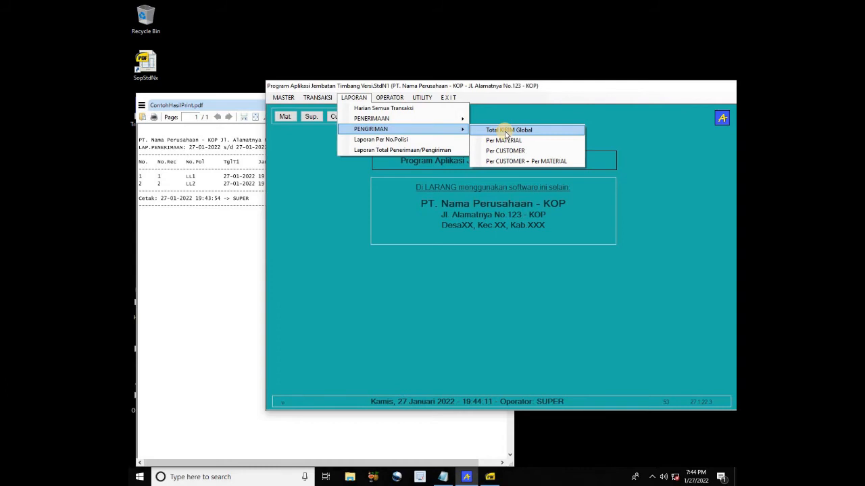
left_click(523, 162)
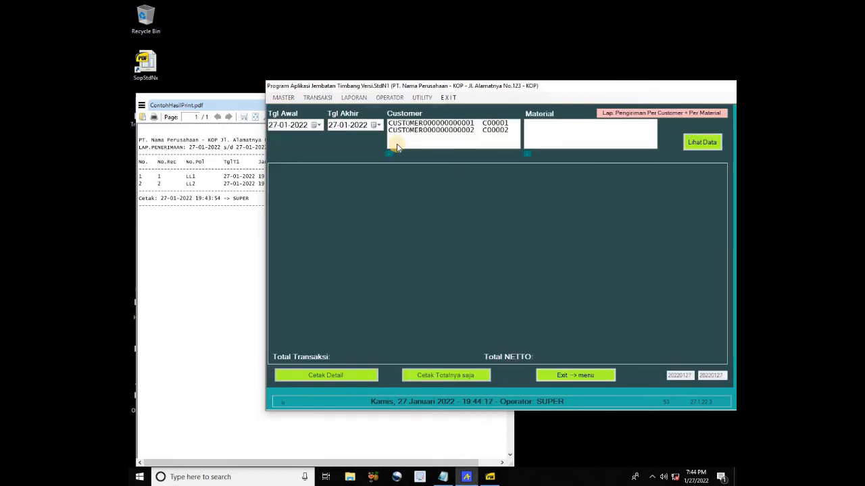
left_click(467, 124)
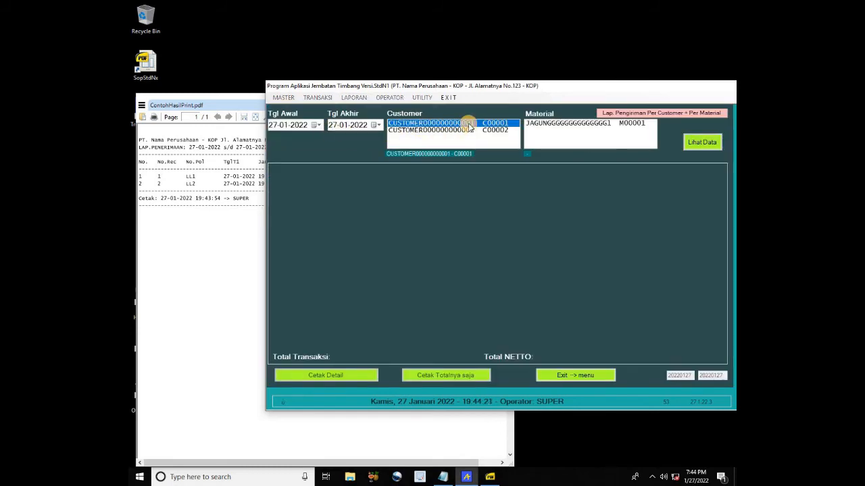
left_click(548, 124)
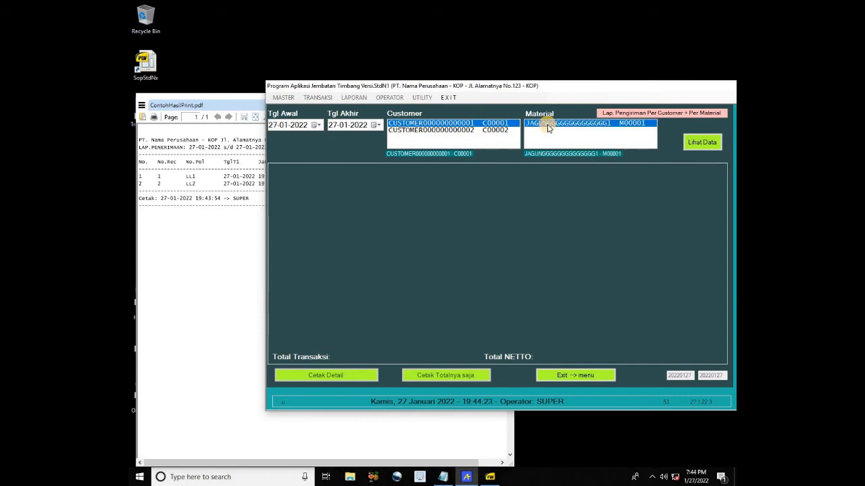
left_click(474, 130)
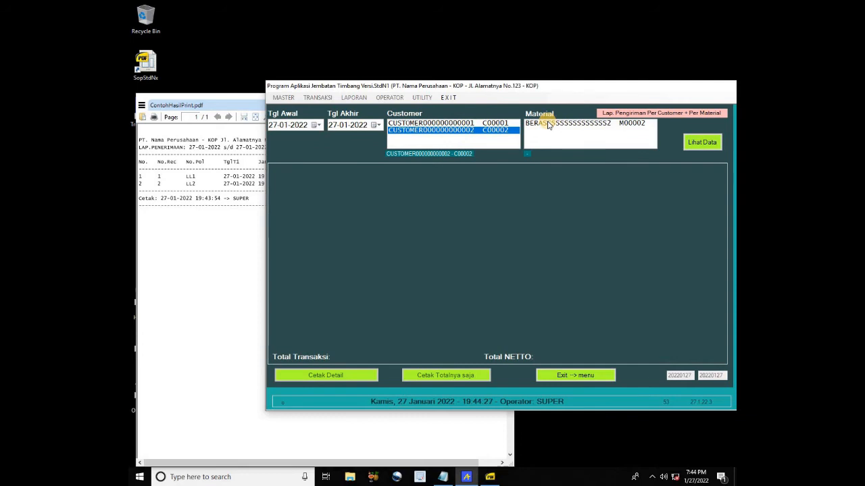
left_click(490, 123)
left_click(553, 125)
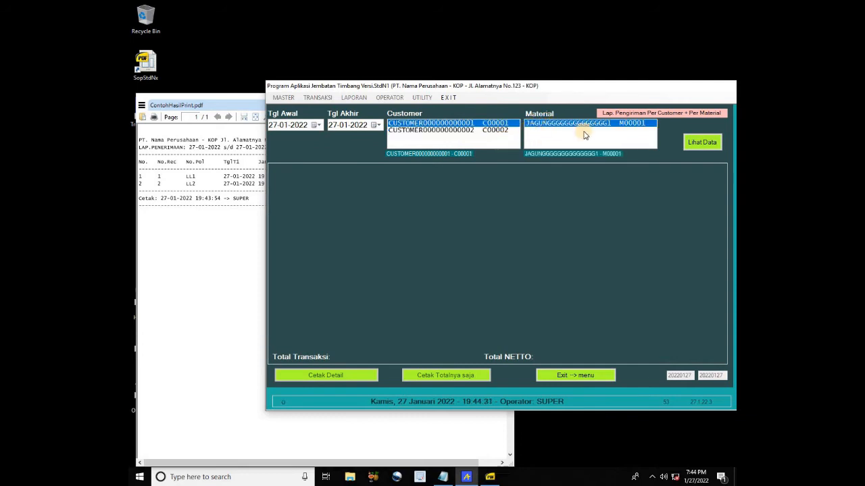
left_click(700, 141)
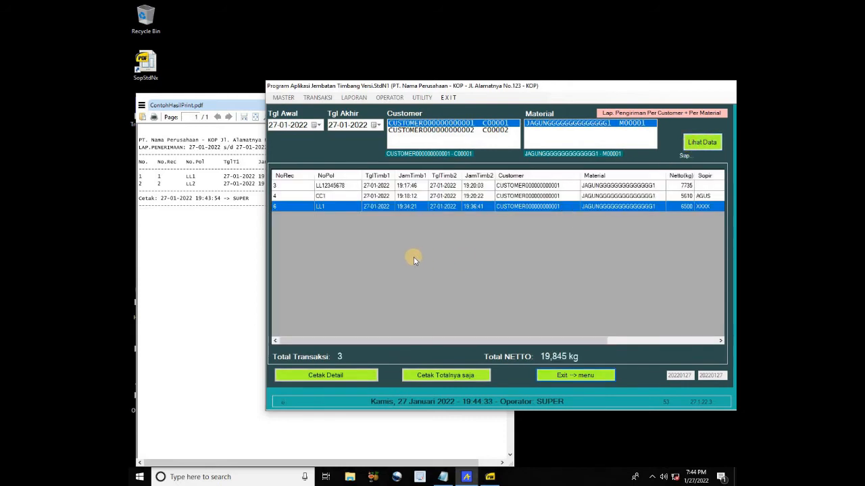
Print the 19,845 kg detailed report over ContohHasilPrint.pdf, check it, and return to the menu
left_click(354, 376)
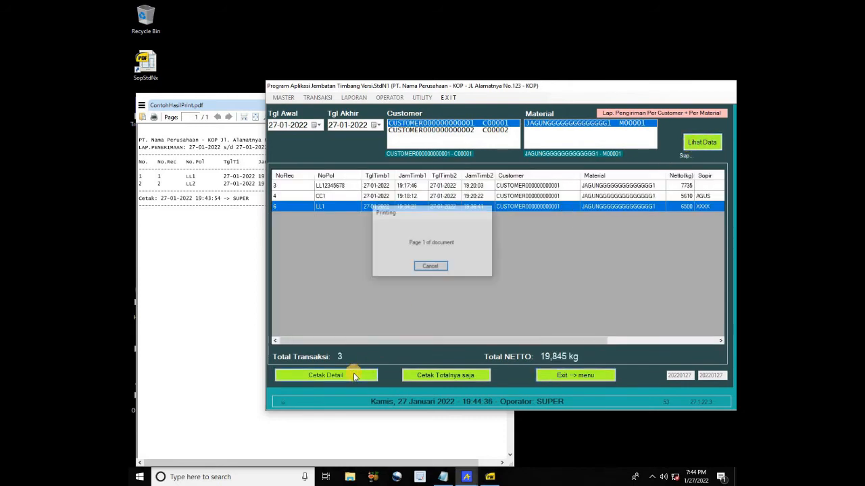
double_click(481, 284)
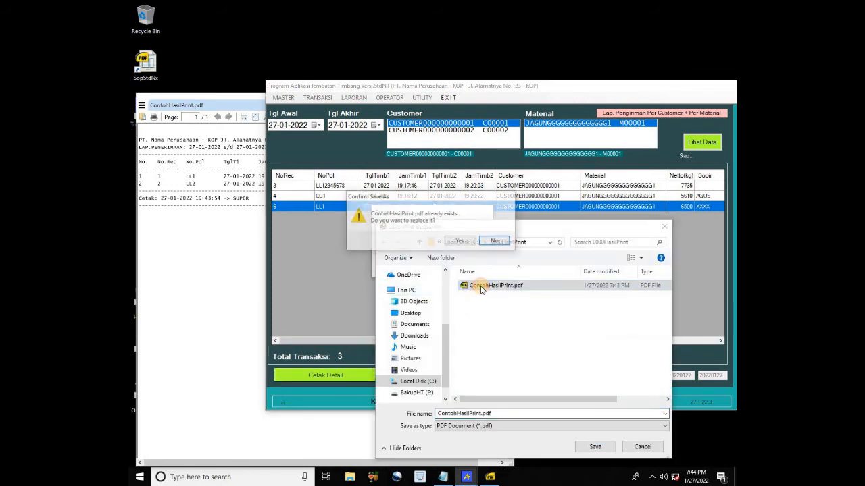
left_click(460, 242)
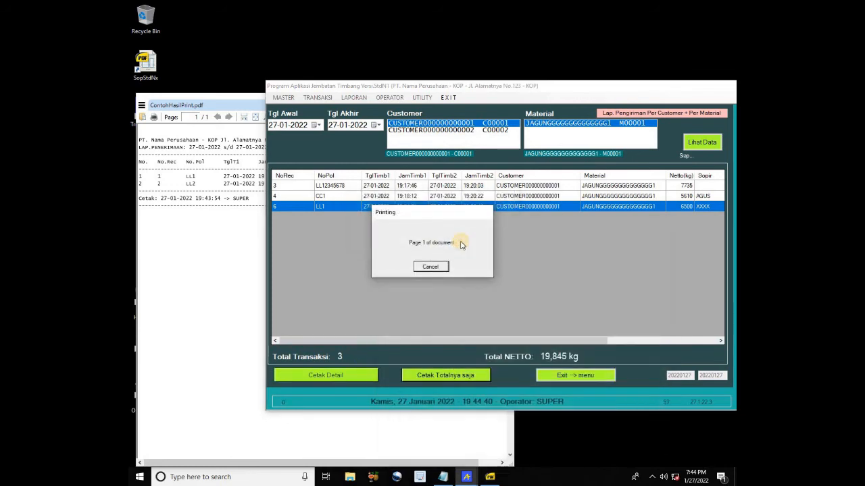
left_click(227, 242)
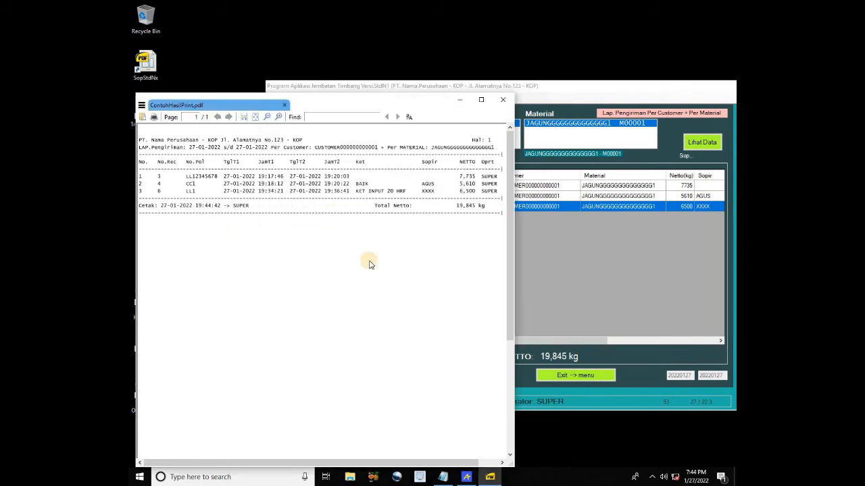
left_click(598, 315)
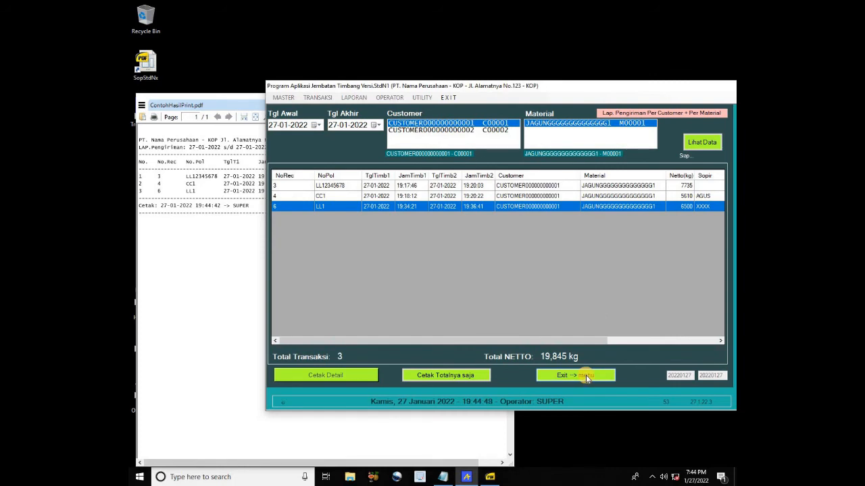
left_click(584, 376)
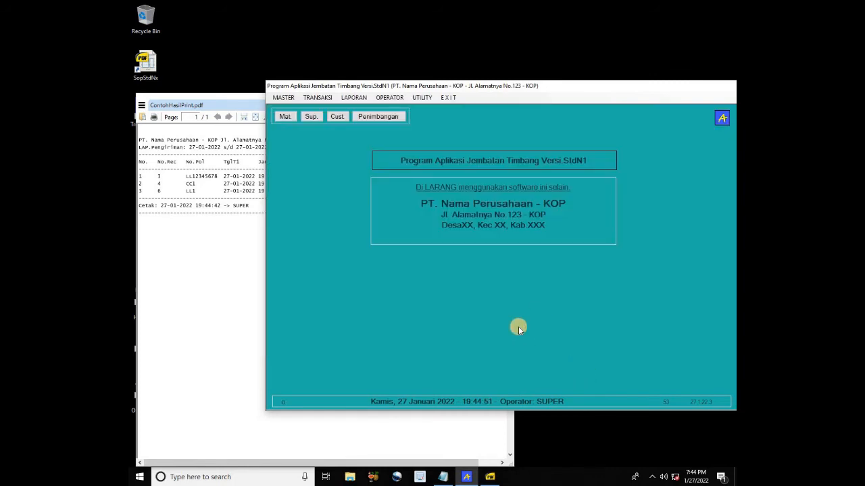
Open the LAPORAN menu to show the available reports
left_click(390, 98)
mouse_move(353, 98)
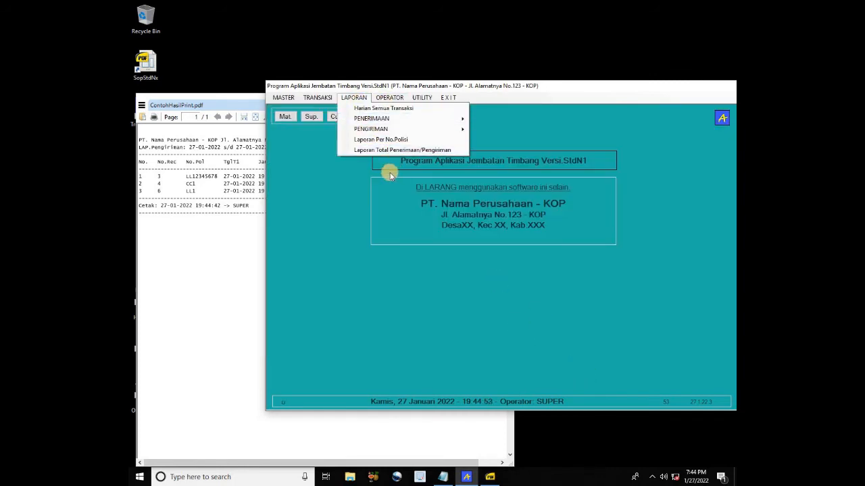
mouse_move(458, 132)
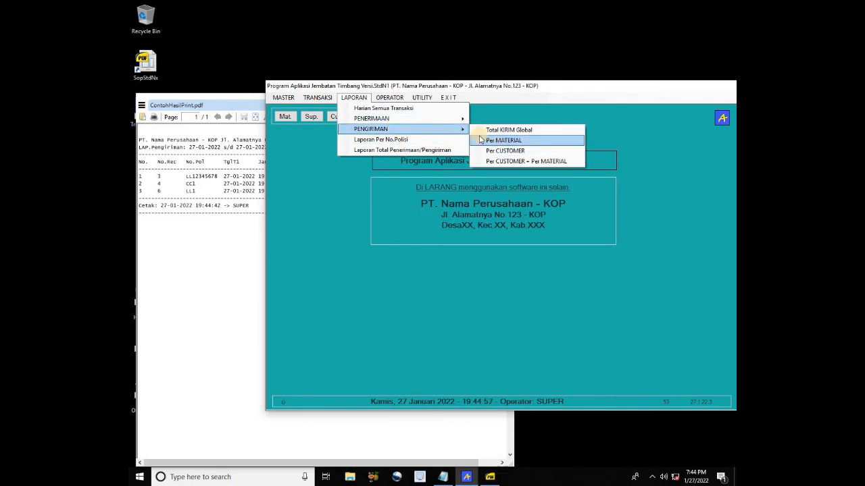
Open the per-plate-number report, show plate LL1's transactions, then switch it to Penerimaan only
left_click(403, 140)
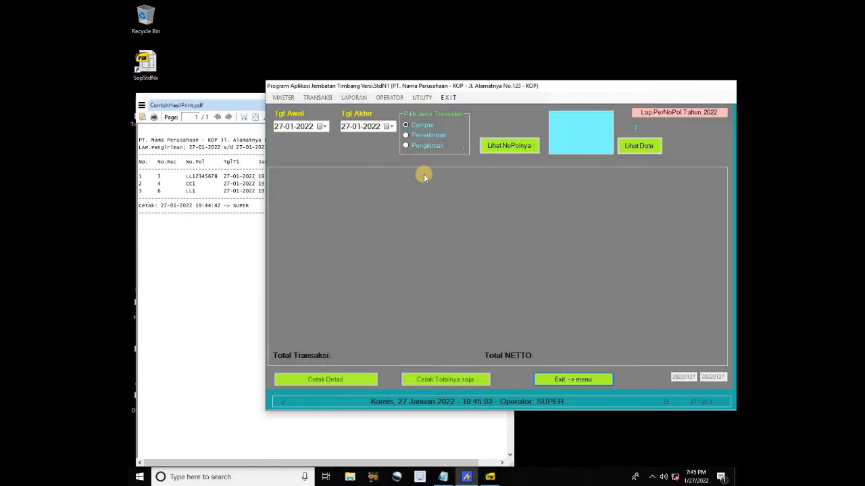
left_click(424, 126)
left_click(500, 148)
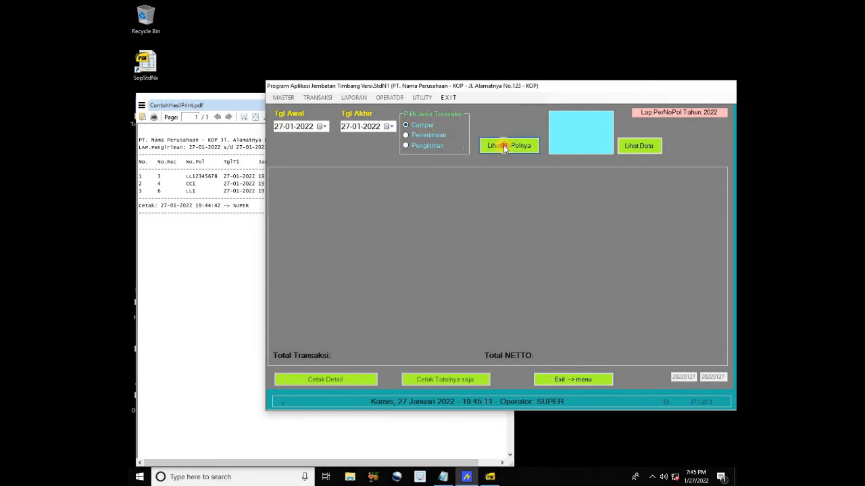
left_click(368, 131)
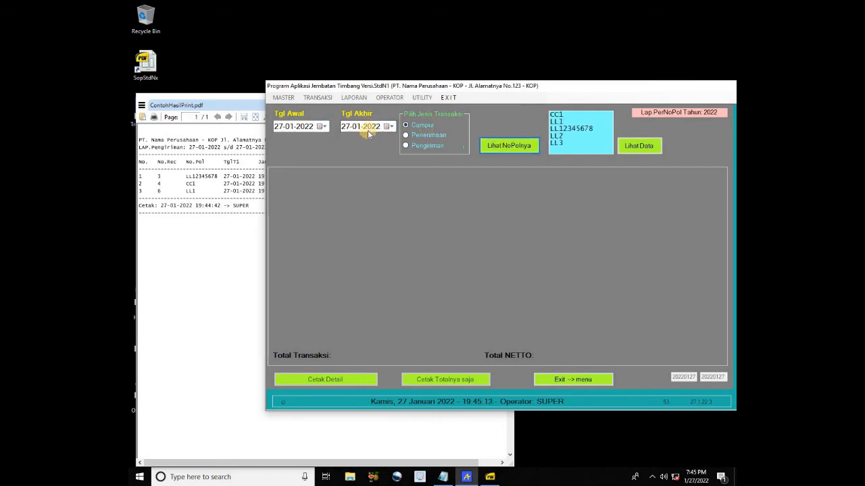
left_click(422, 126)
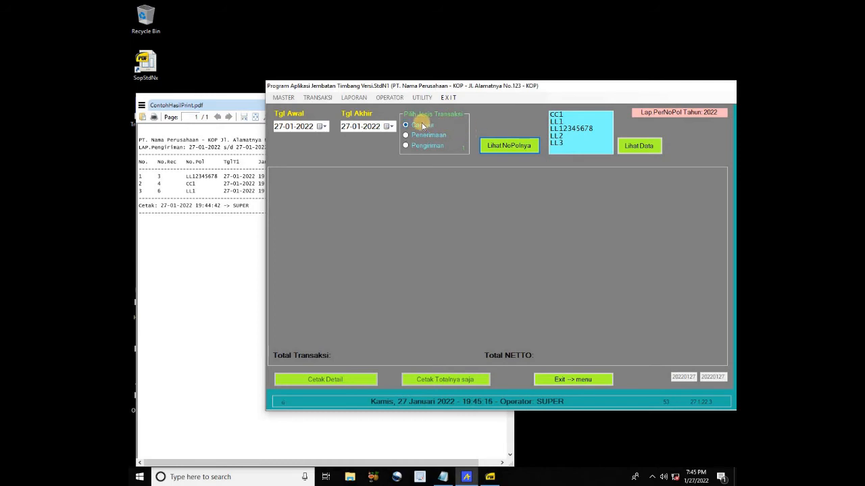
left_click(559, 122)
left_click(633, 151)
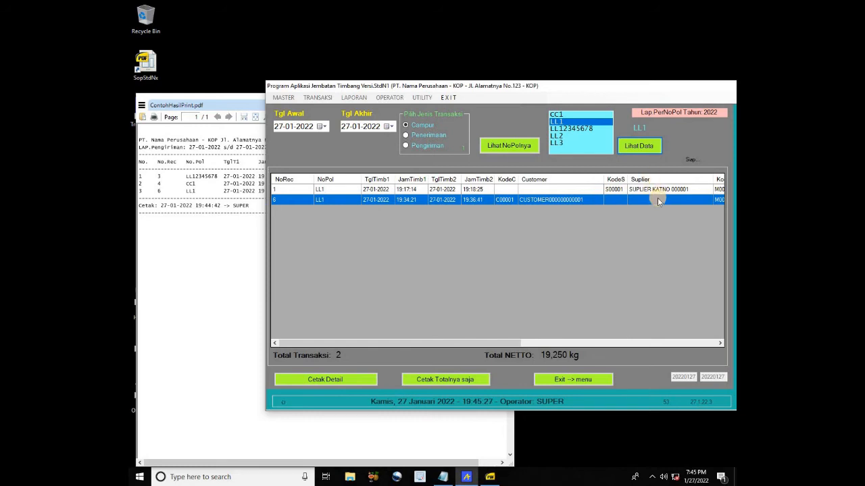
left_click(424, 138)
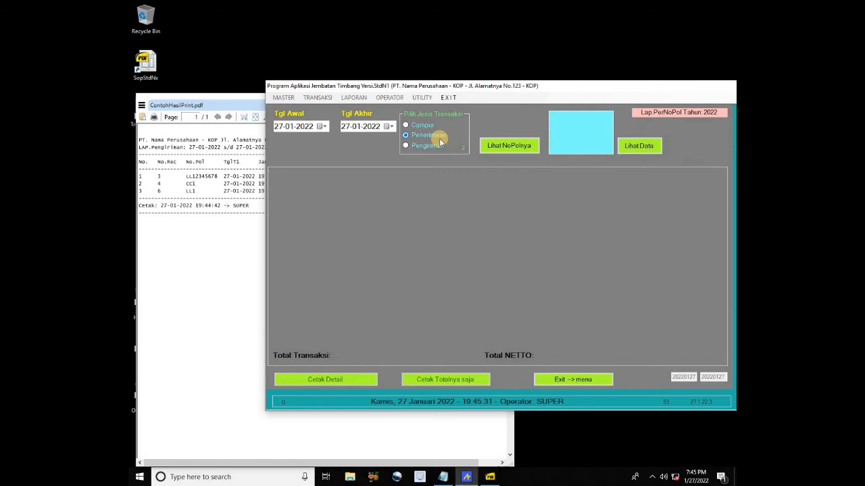
List plates with receipts and show plate LL1's single receipt record
left_click(497, 147)
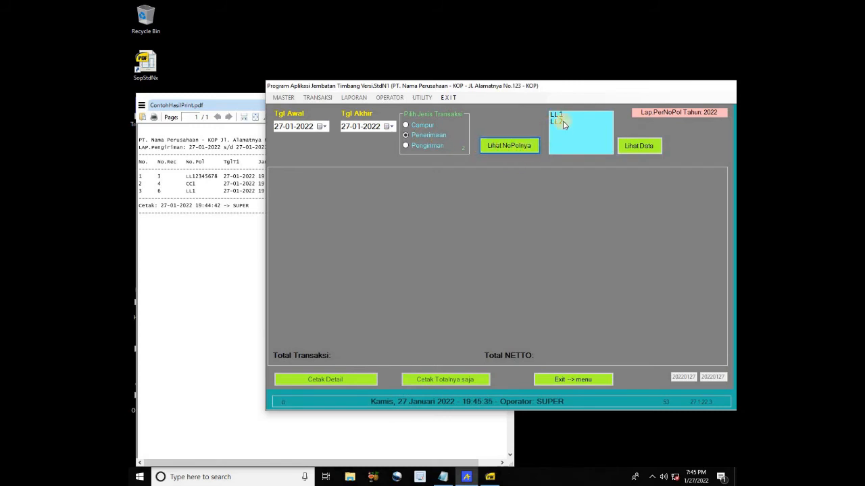
left_click(561, 115)
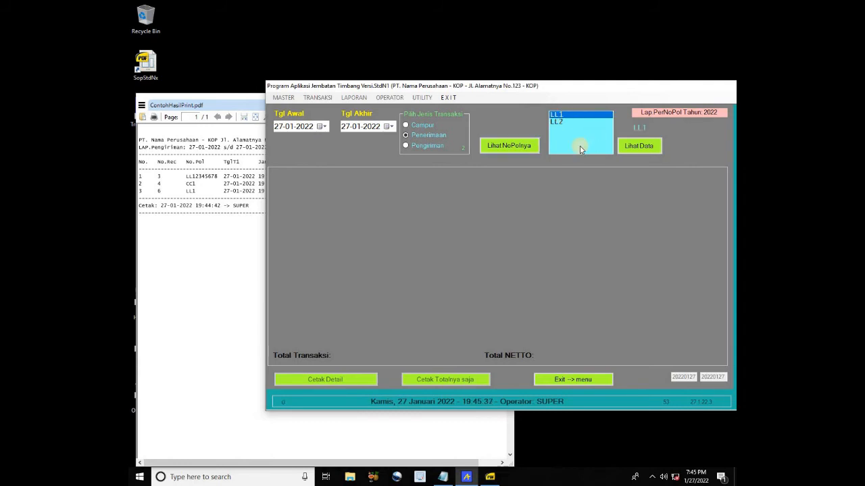
left_click(633, 146)
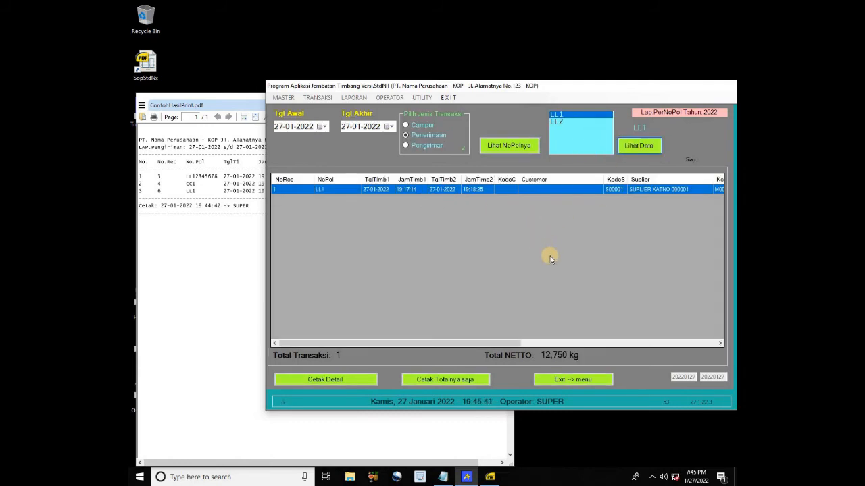
Print LL1's 12,750 kg receipt report over ContohHasilPrint.pdf, check it, and return to the menu
left_click(355, 381)
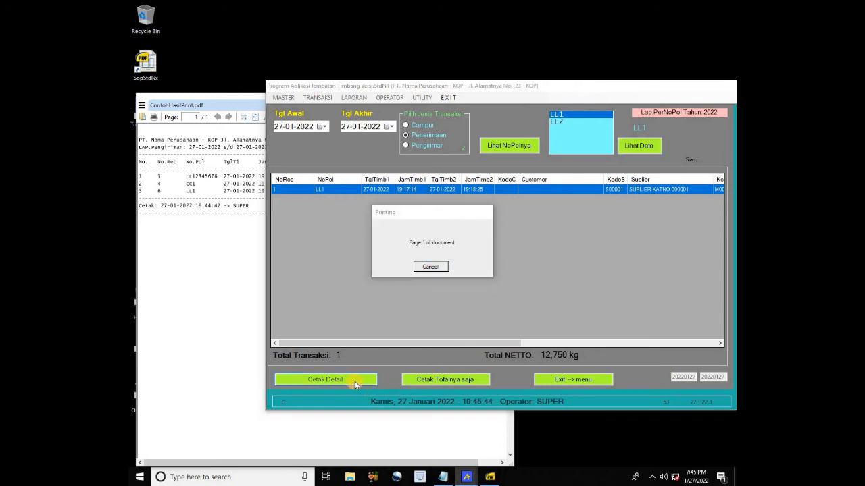
left_click(500, 285)
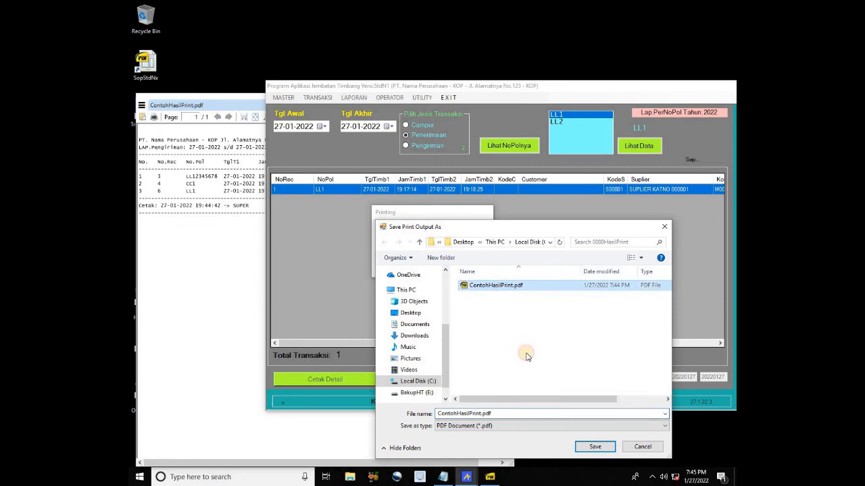
left_click(585, 446)
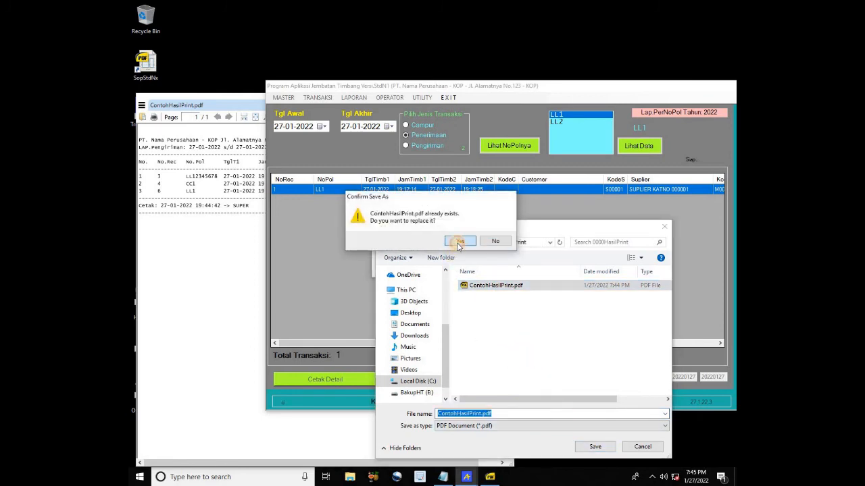
left_click(493, 240)
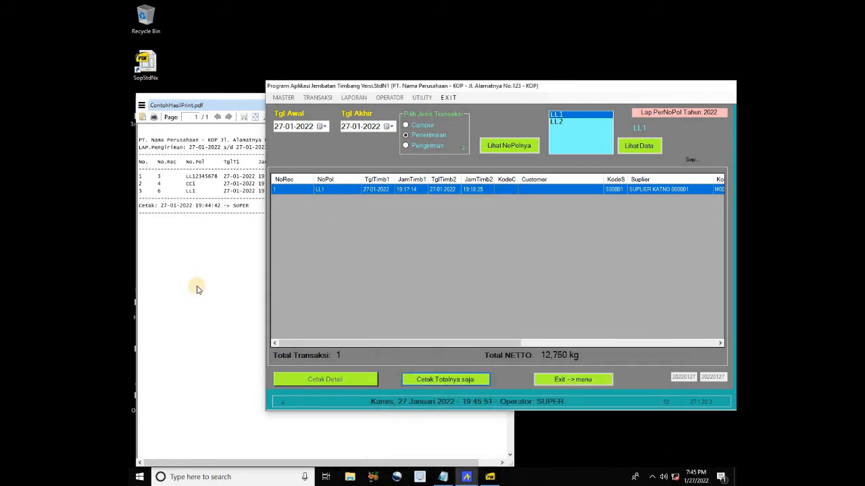
left_click(199, 277)
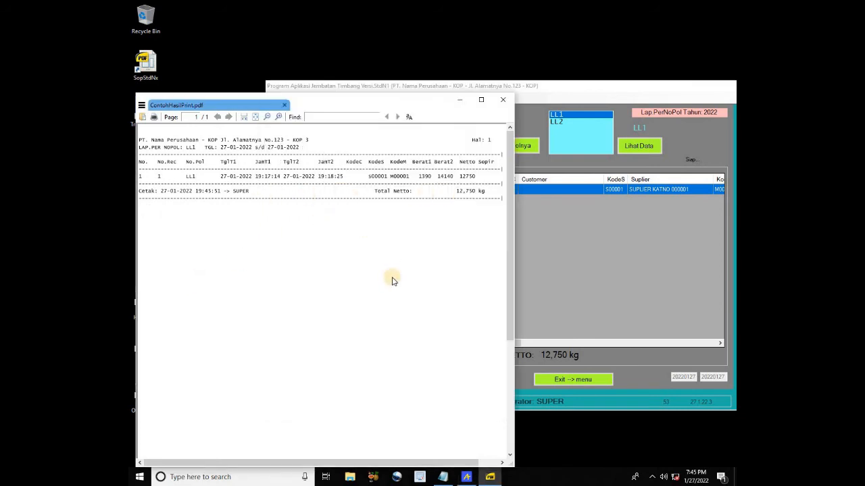
left_click(567, 309)
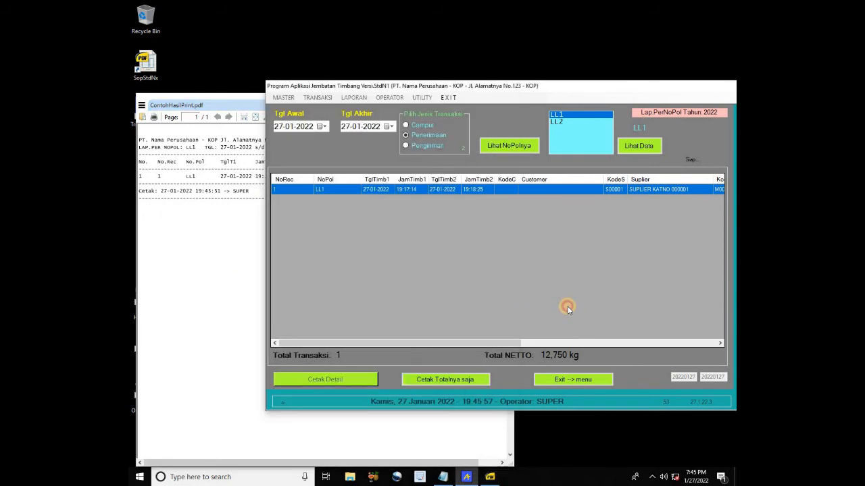
left_click(568, 380)
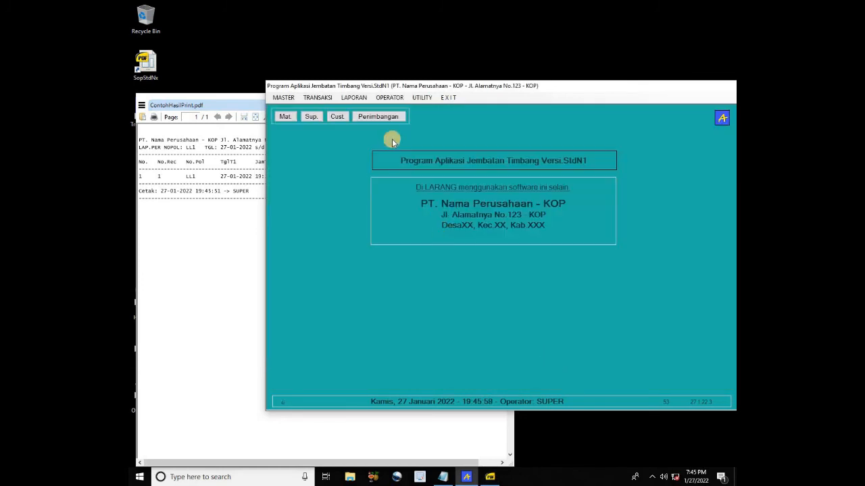
left_click(354, 99)
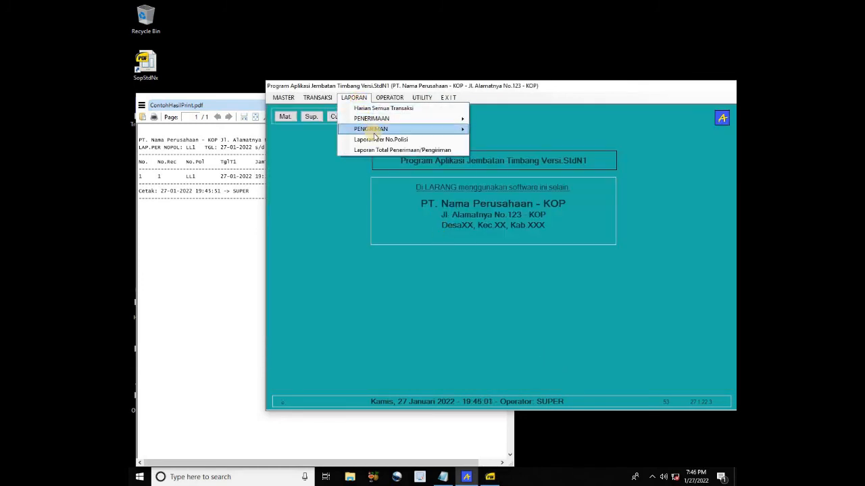
left_click(414, 151)
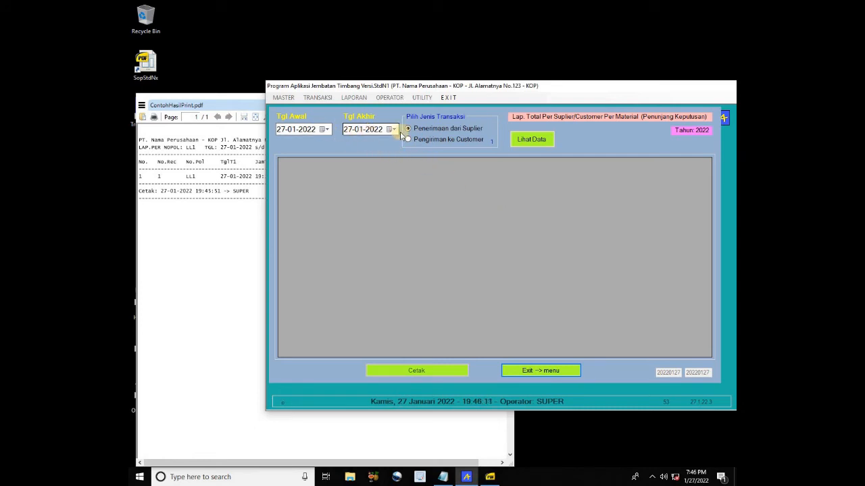
left_click(327, 131)
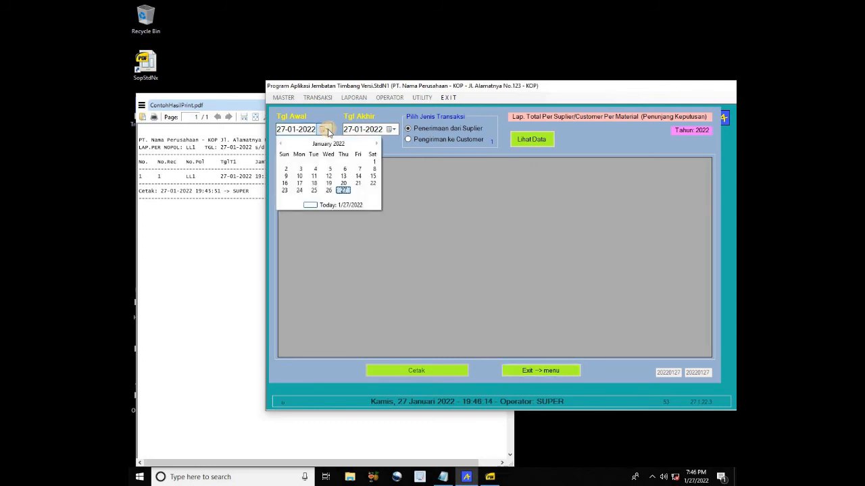
left_click(342, 187)
left_click(327, 129)
left_click(330, 189)
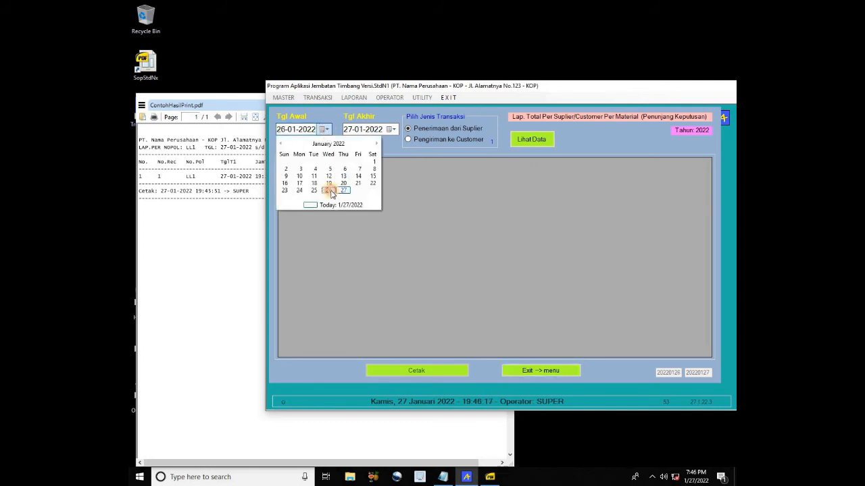
left_click(454, 137)
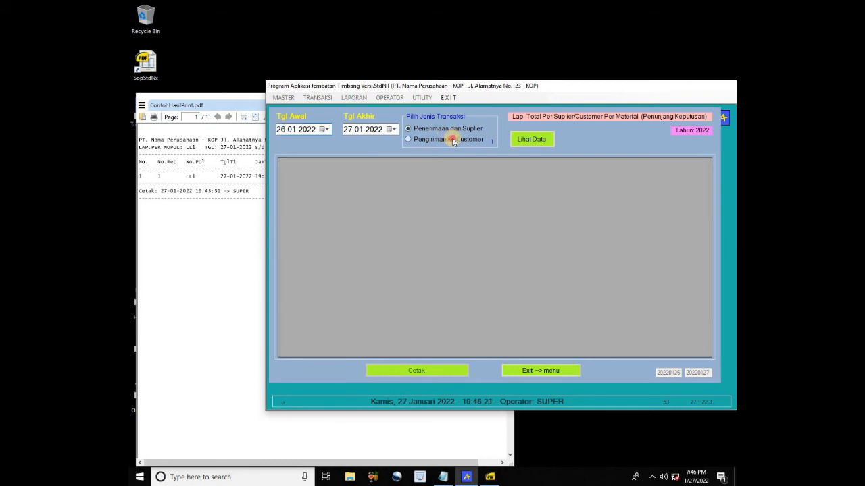
left_click(452, 126)
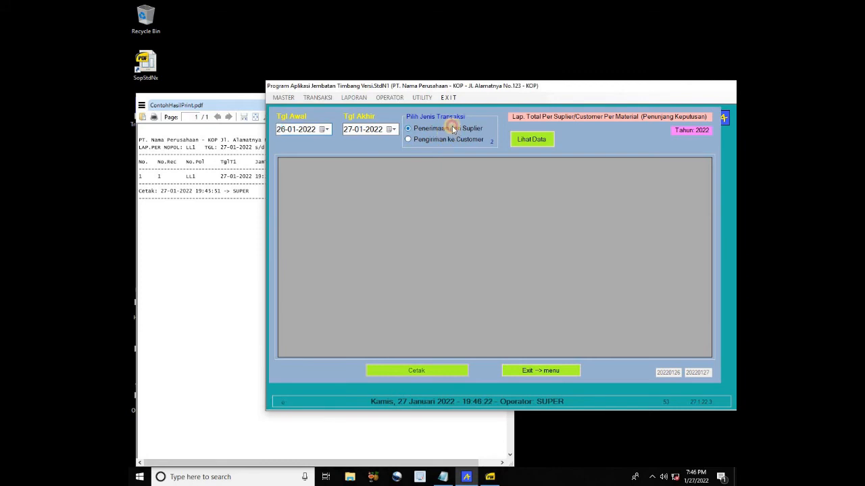
left_click(540, 141)
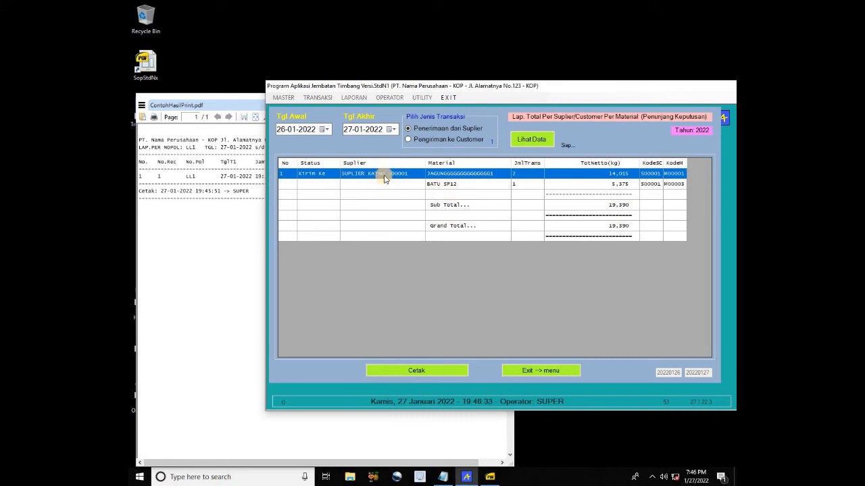
left_click(459, 184)
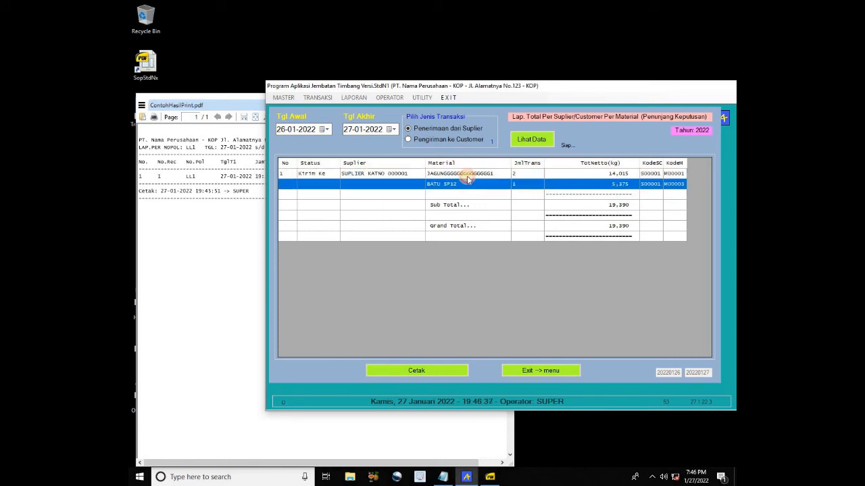
left_click(471, 173)
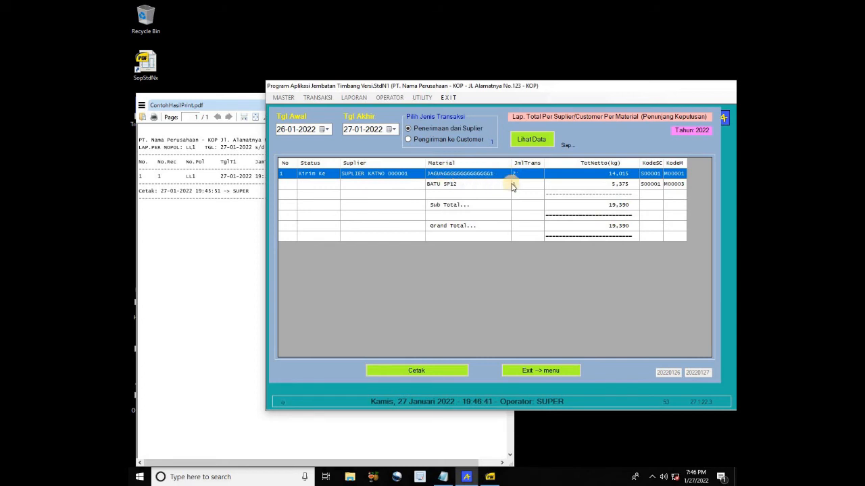
left_click(449, 185)
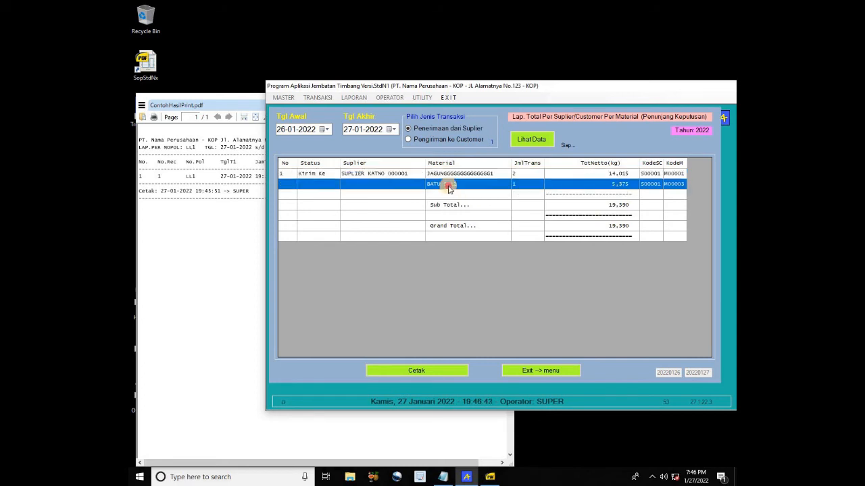
left_click(512, 174)
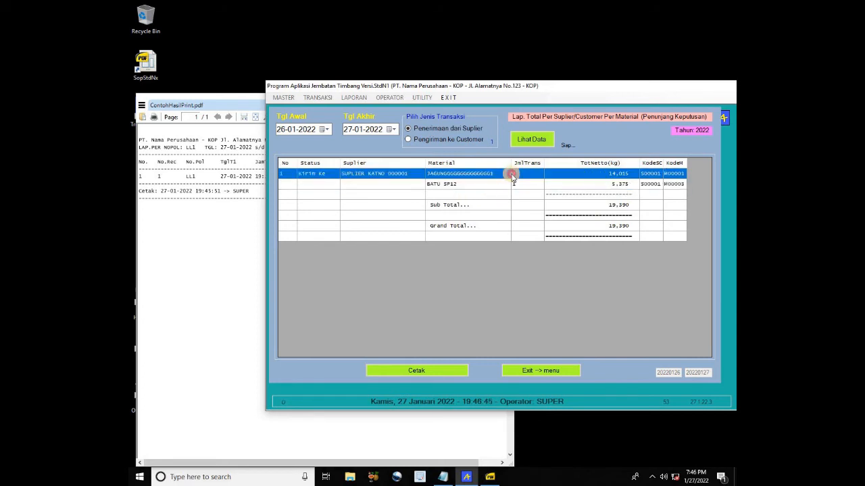
left_click(608, 185)
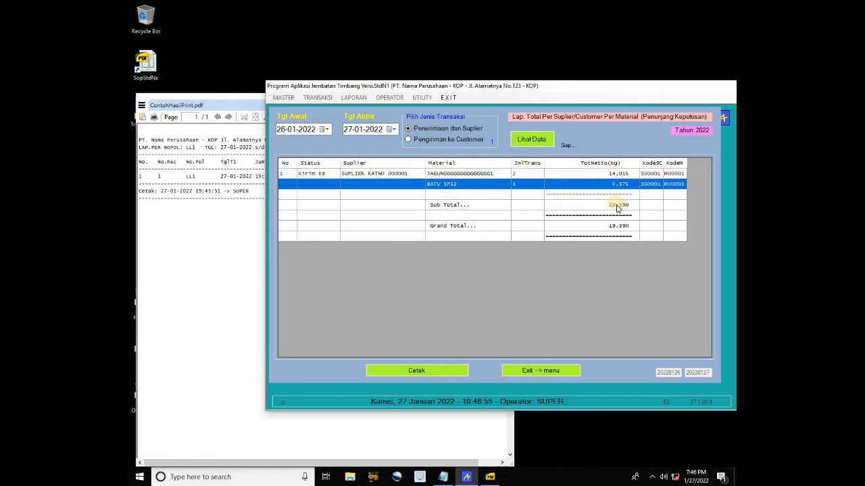
left_click(617, 206)
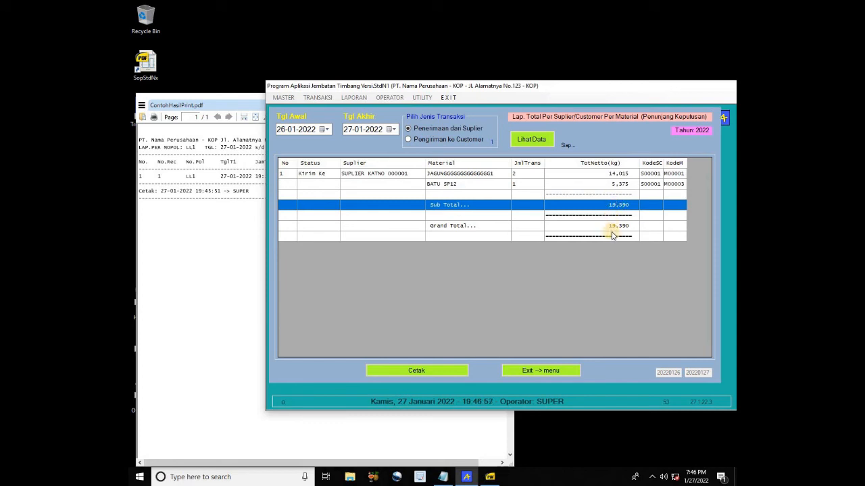
left_click(612, 226)
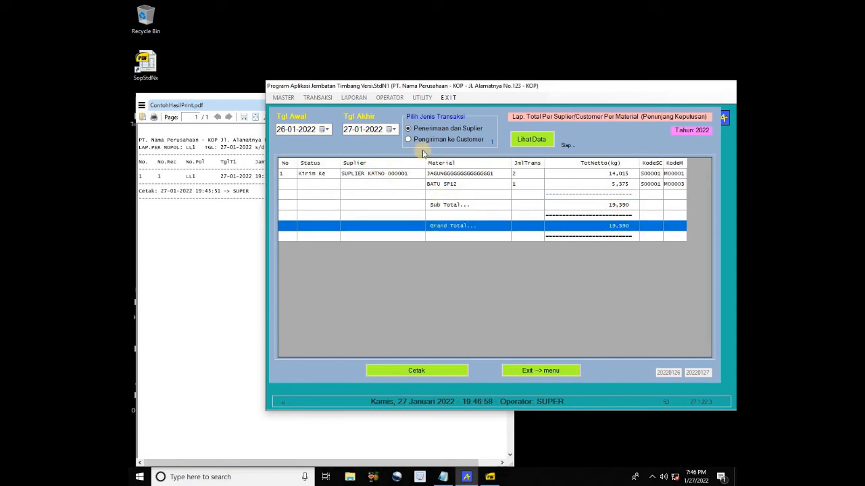
left_click(424, 141)
Show customer delivery totals (JAGUNG 19,845 kg, BERAS 10,375 kg) and print them over ContohHasilPrint.pdf
left_click(466, 142)
left_click(532, 139)
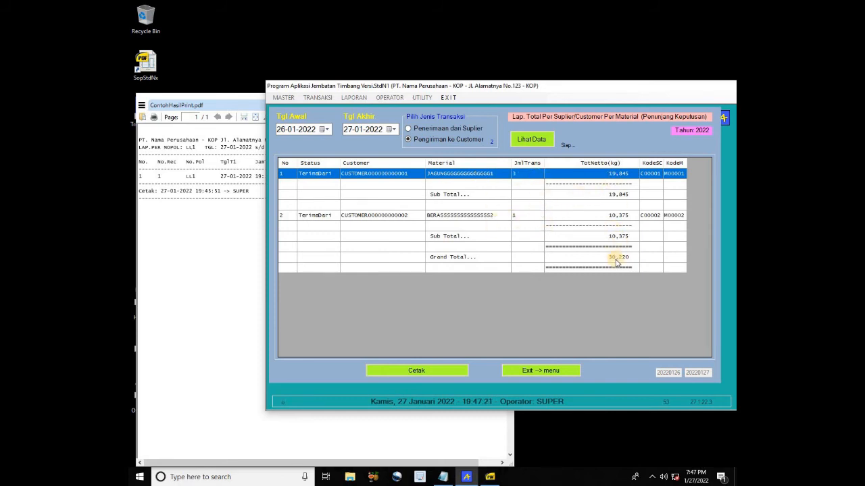
left_click(443, 371)
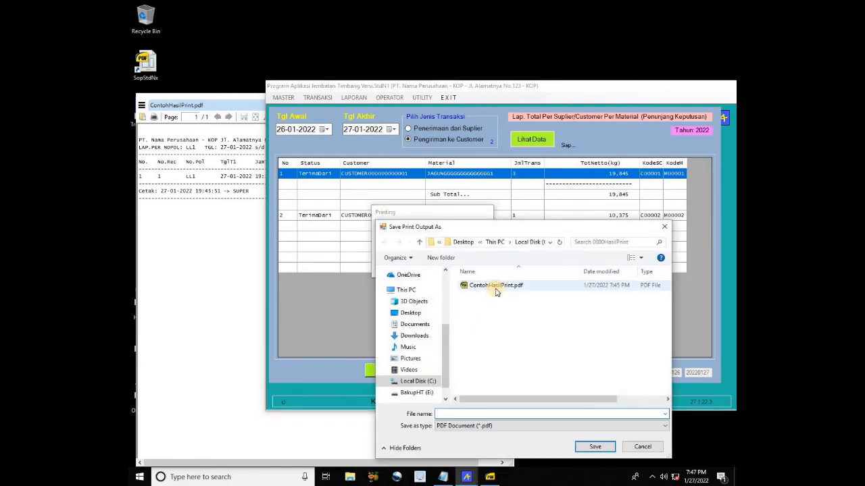
left_click(493, 285)
left_click(580, 448)
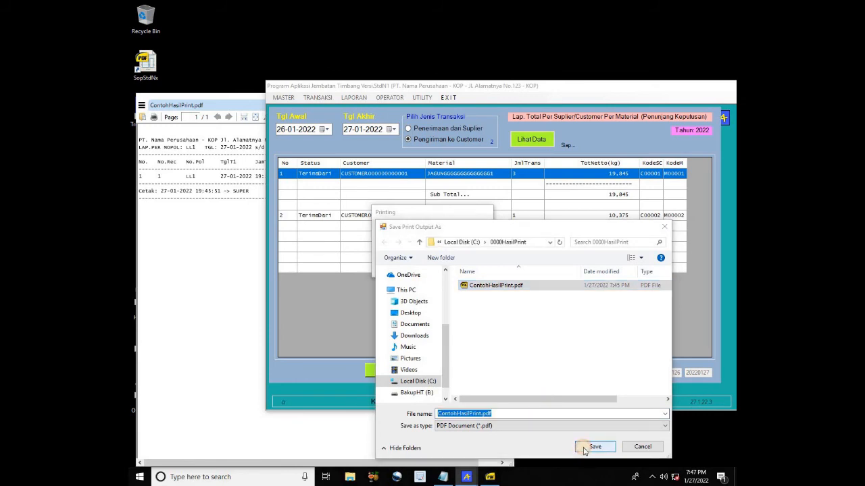
left_click(464, 245)
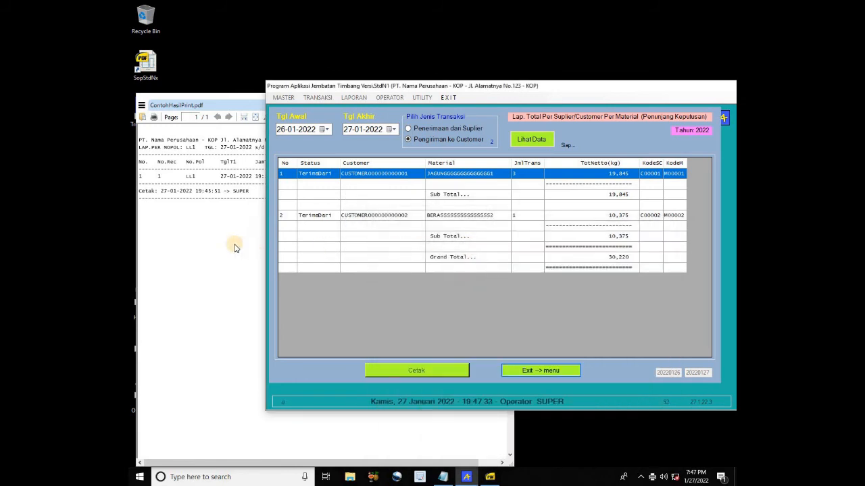
Check the 30,220 kg totals PDF, then close the totals report back to the main screen
left_click(234, 307)
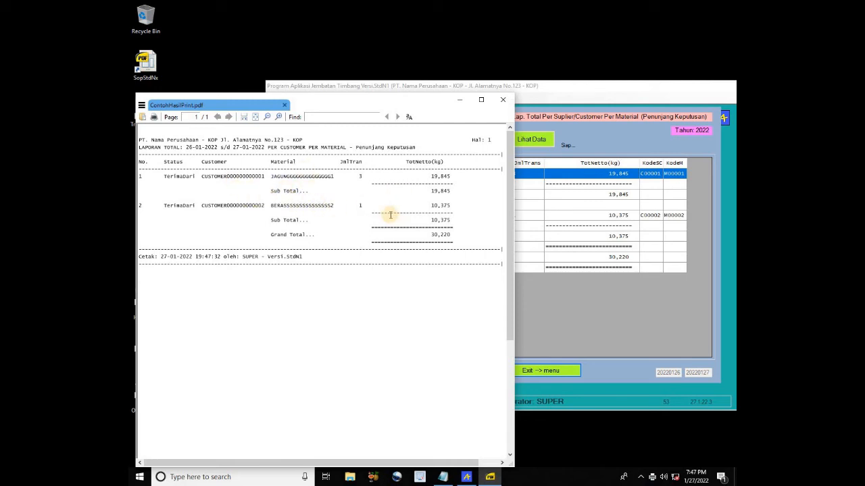
left_click(599, 135)
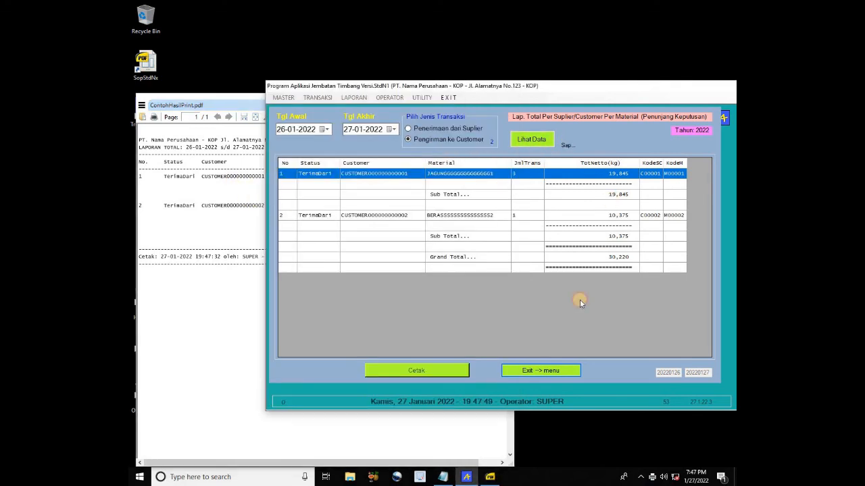
left_click(560, 372)
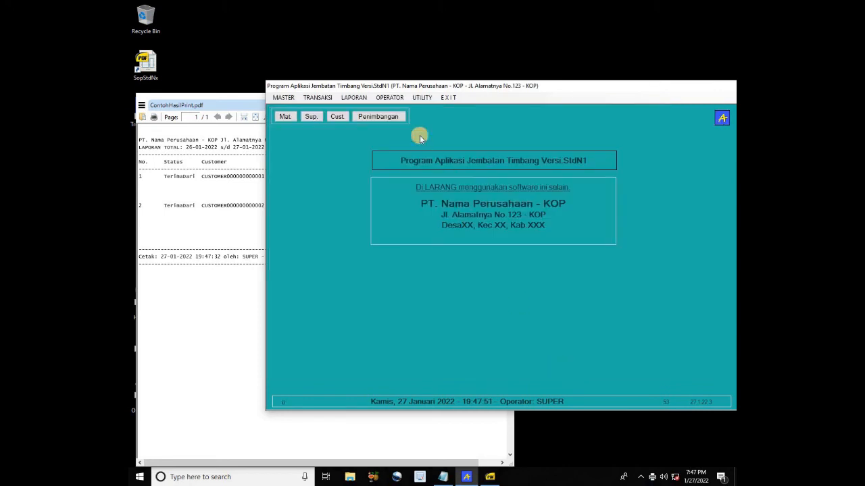
left_click(390, 98)
mouse_move(368, 100)
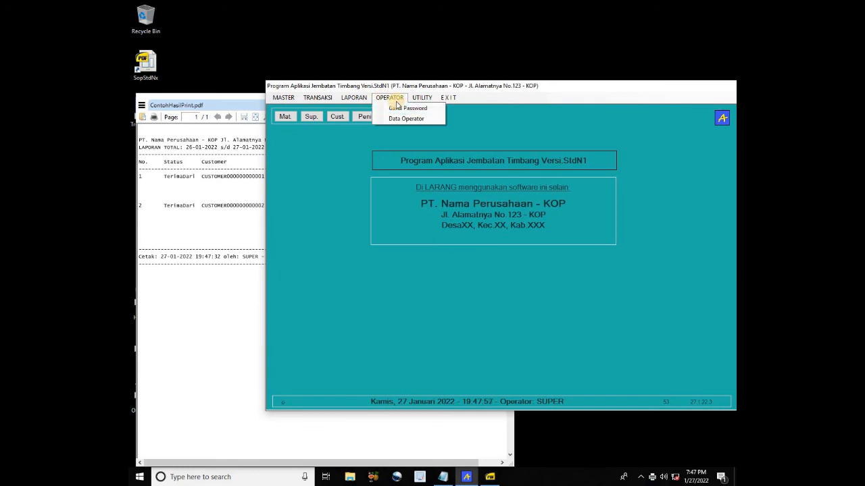
In Ganti Password, enter the operator name, old password and new password twice, save, and close the form
left_click(403, 109)
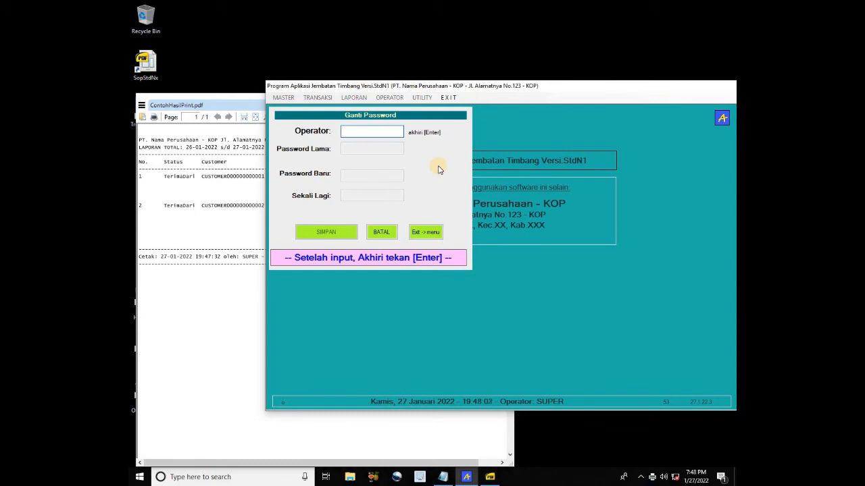
type("SUPER")
key("Return")
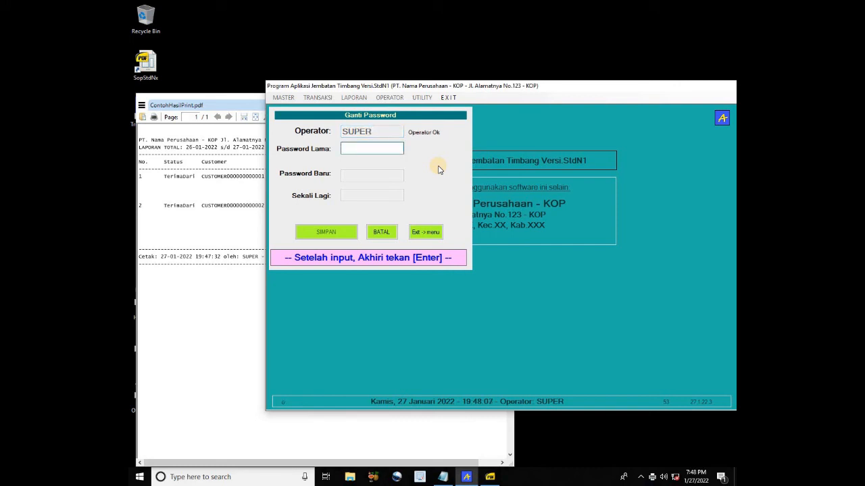
type("XX")
key("Return")
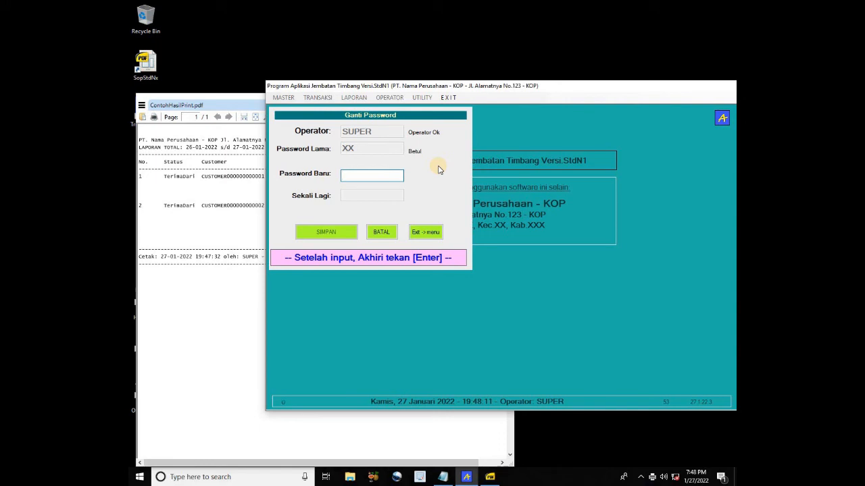
type("XX")
key("Return")
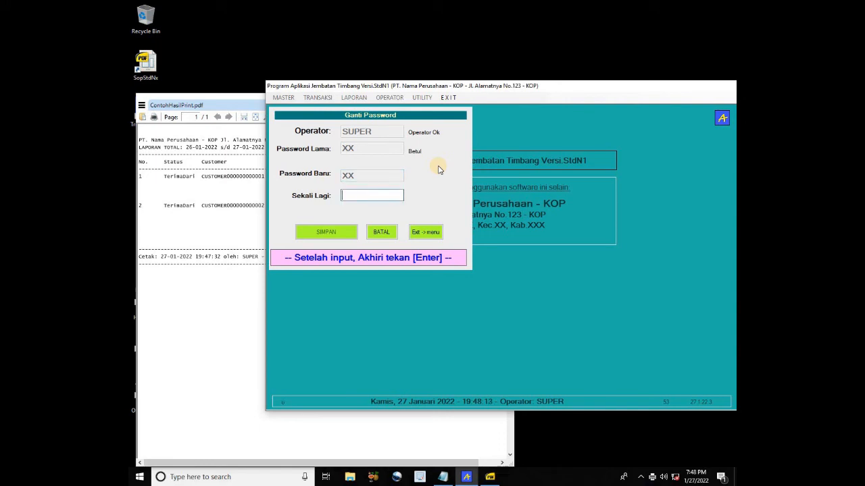
key("Return")
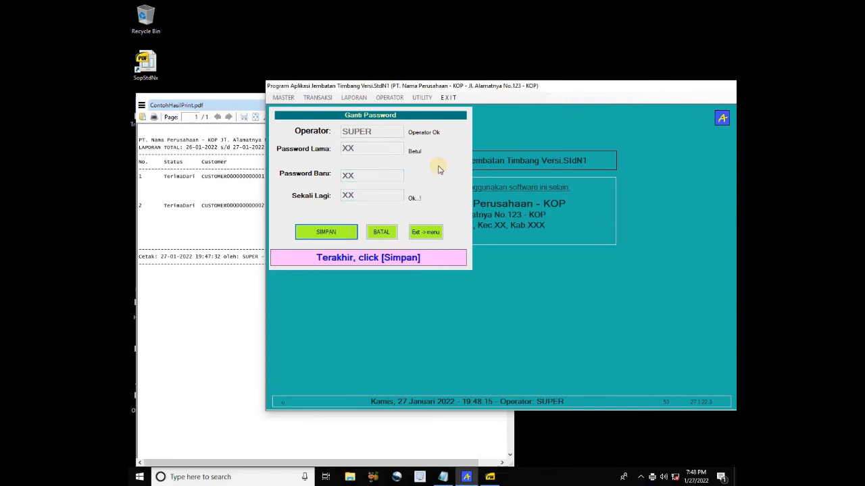
key("Return")
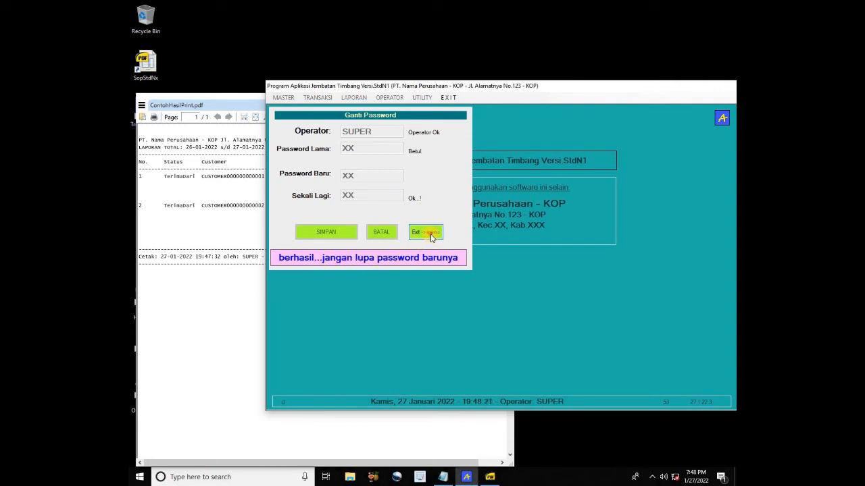
left_click(432, 234)
left_click(390, 98)
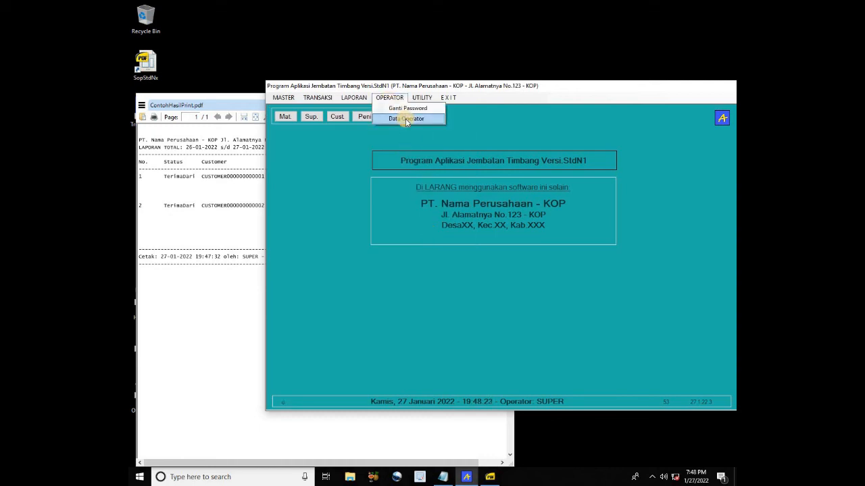
In Data Operator, add a new operator with a password and access level 2
left_click(406, 120)
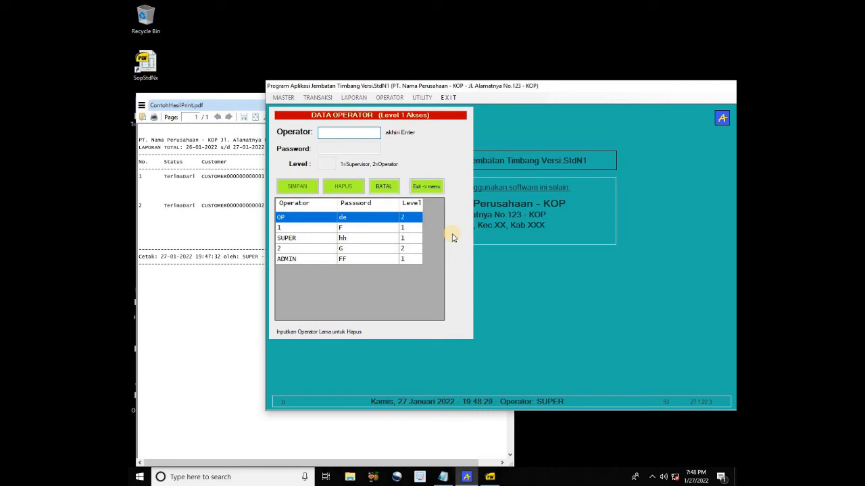
type("AGUS")
key("Return")
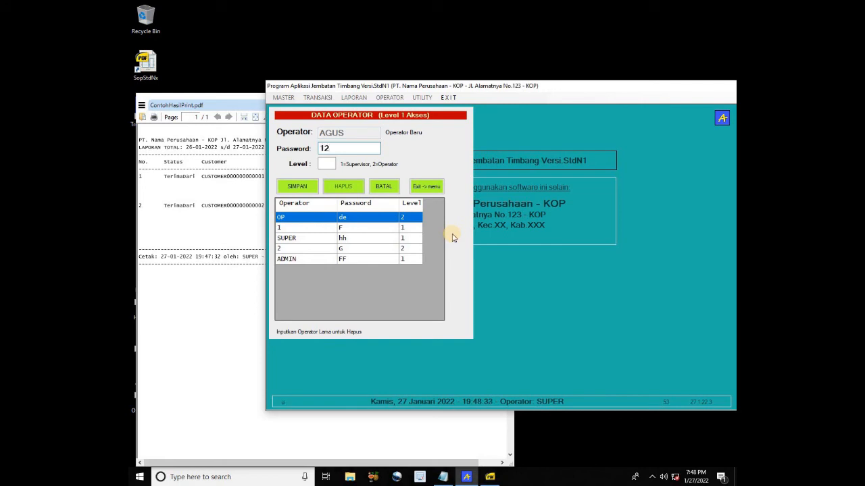
type("121")
type("12")
type("3")
key("Tab")
type("2")
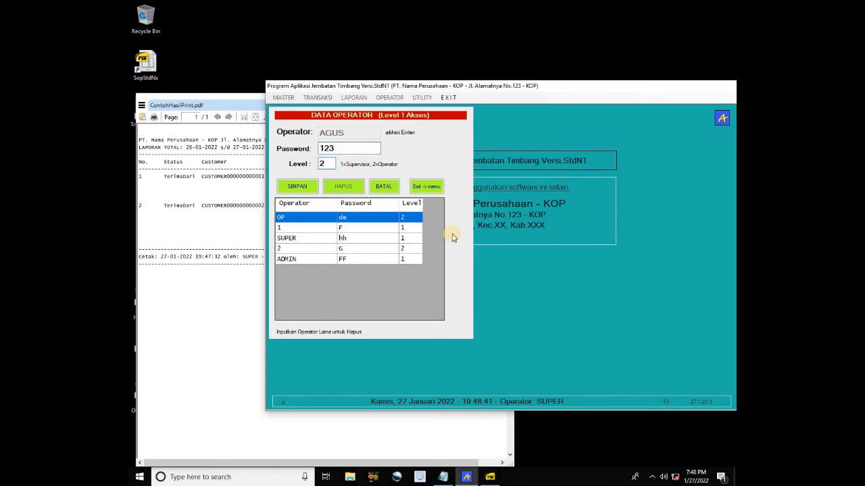
key("Return")
key("Return")
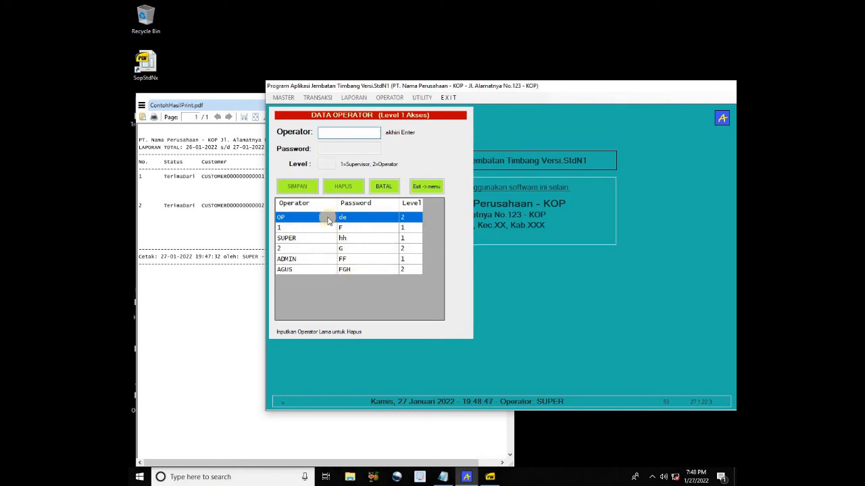
Load operator OP's record, delete it, and close the operator list
left_click(334, 133)
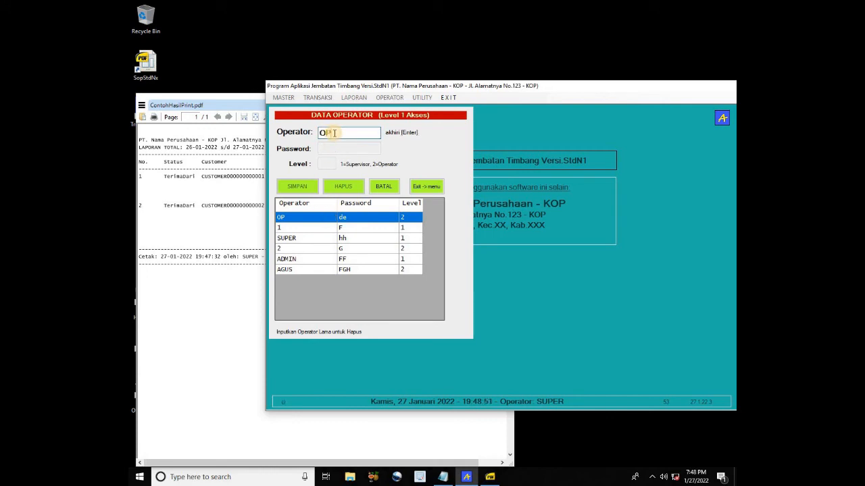
key("Return")
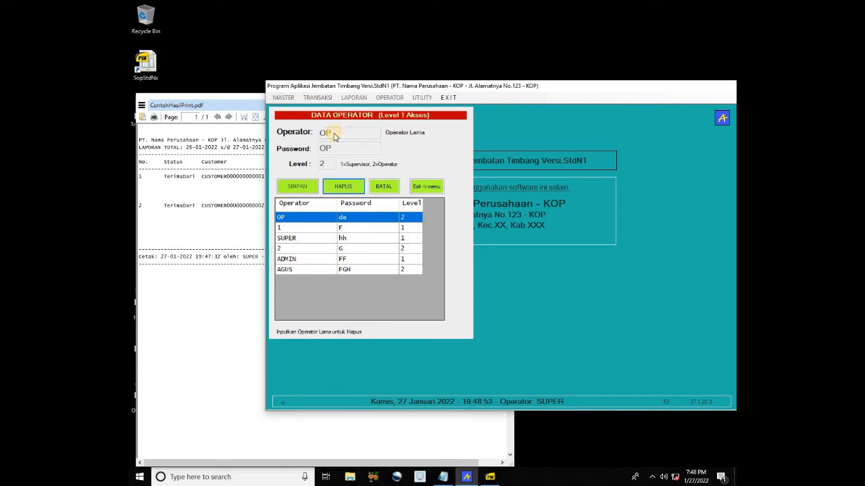
left_click(352, 189)
left_click(426, 189)
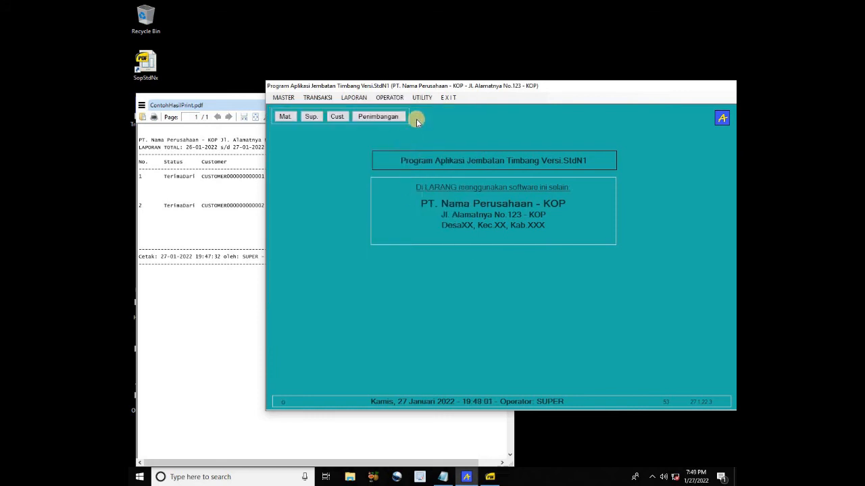
Set COM3 to 9600 N 8, test for a stable 9250 kg reading, then save and close the port settings
left_click(422, 99)
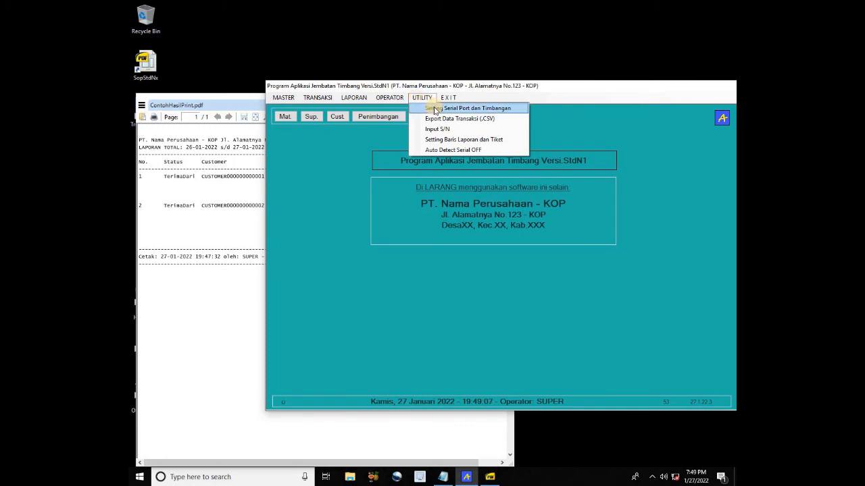
left_click(436, 109)
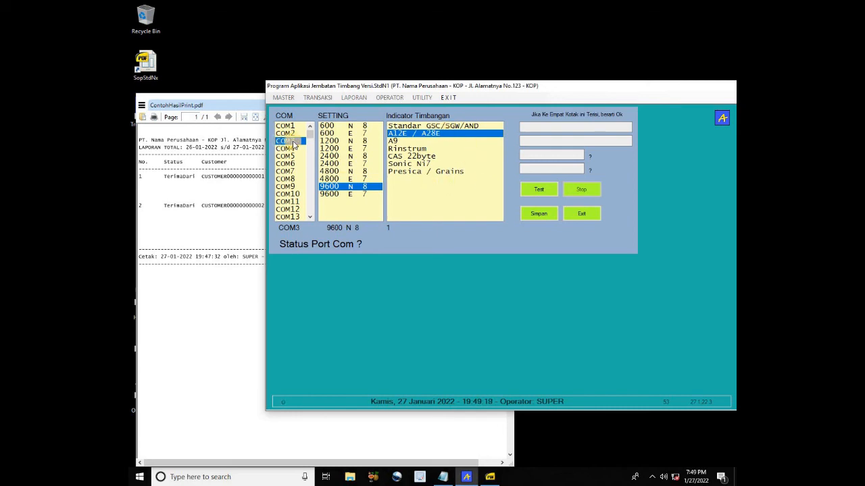
left_click(348, 187)
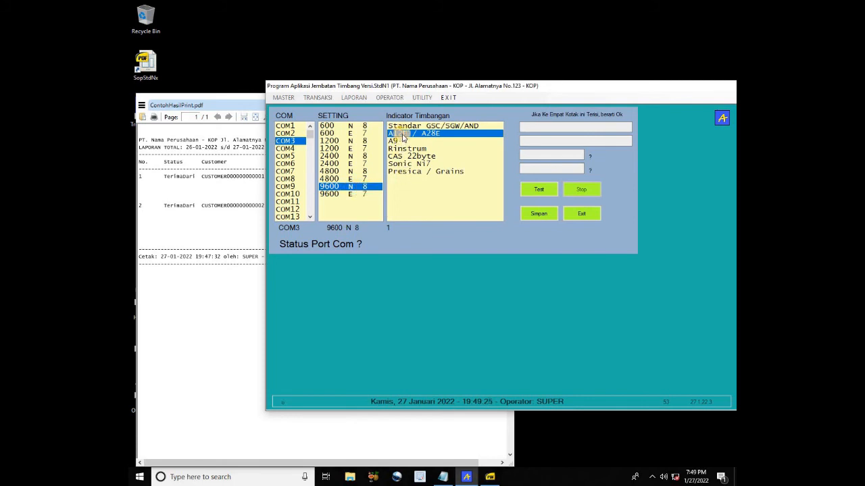
left_click(544, 192)
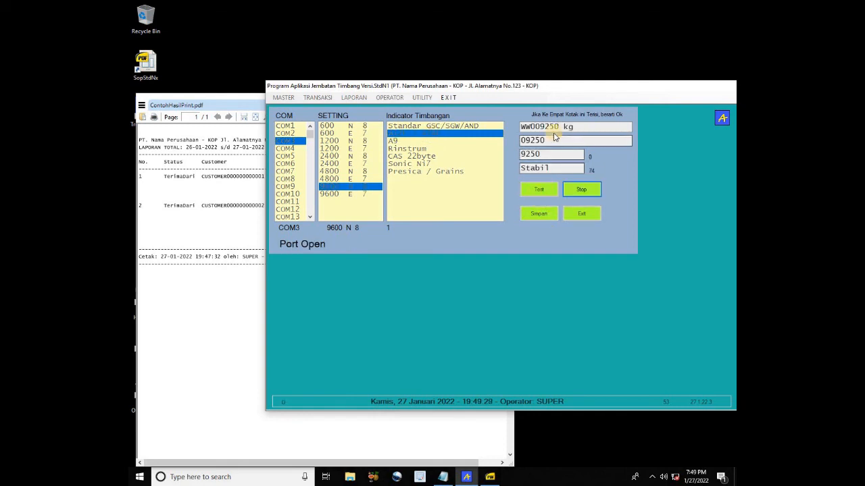
left_click(582, 192)
left_click(538, 214)
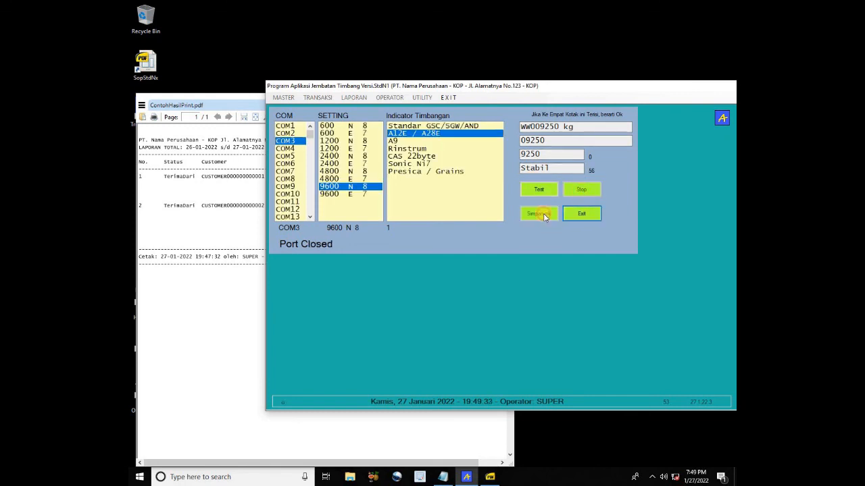
left_click(582, 214)
left_click(422, 98)
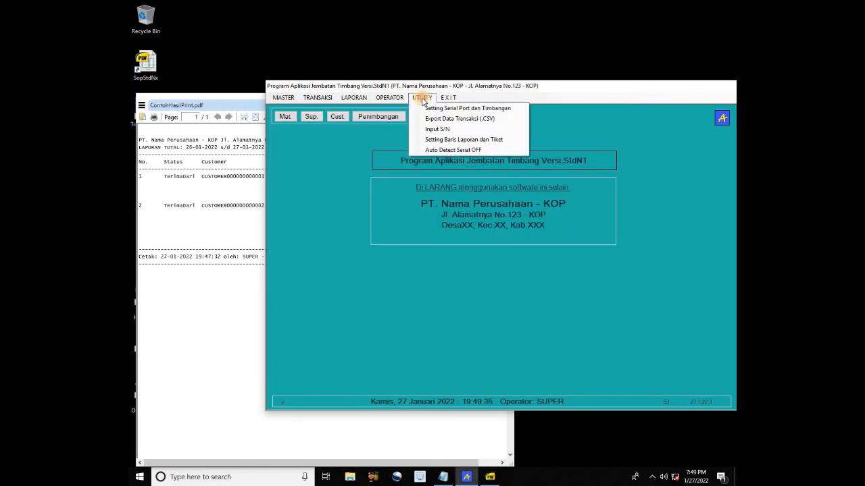
List the 7 weighing transactions for 27-01-2022 on the CSV export screen
left_click(455, 119)
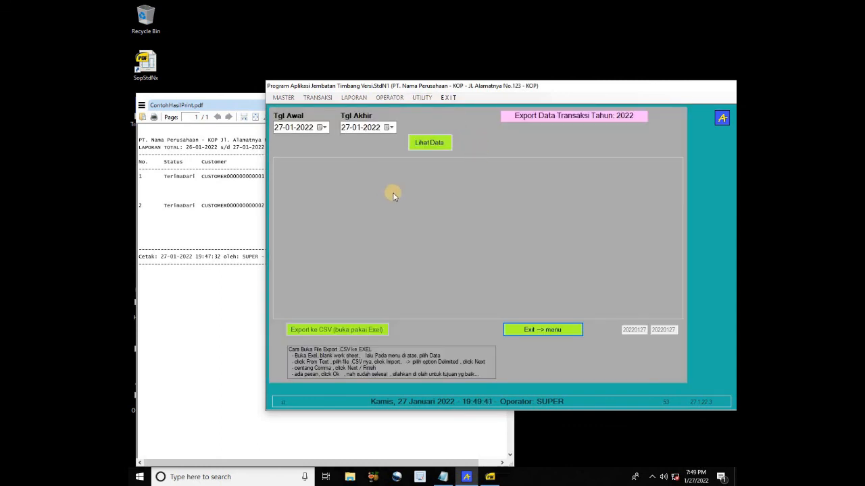
left_click(433, 148)
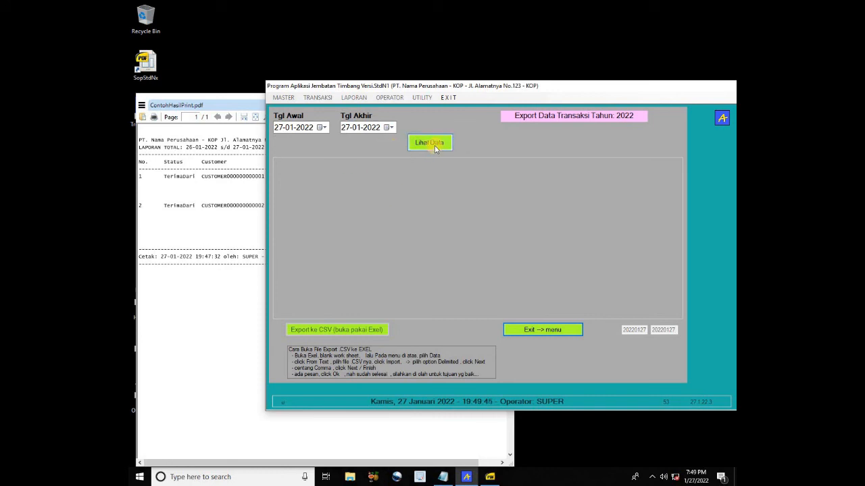
left_click(434, 149)
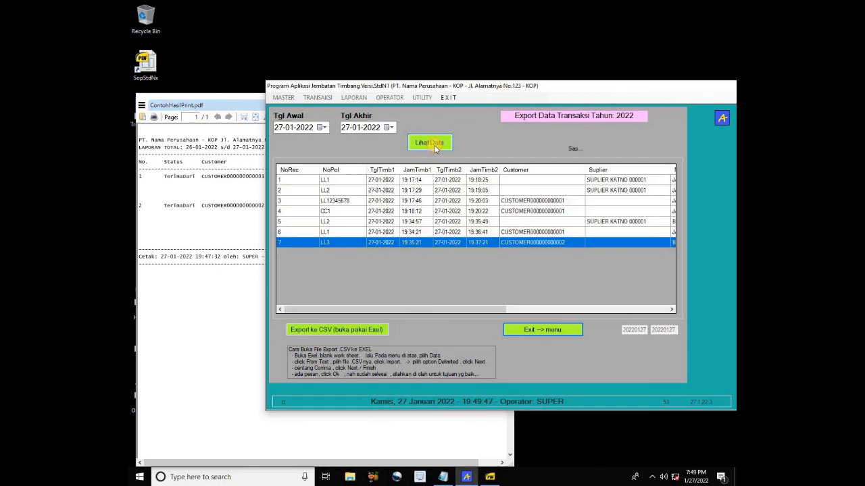
left_click(330, 129)
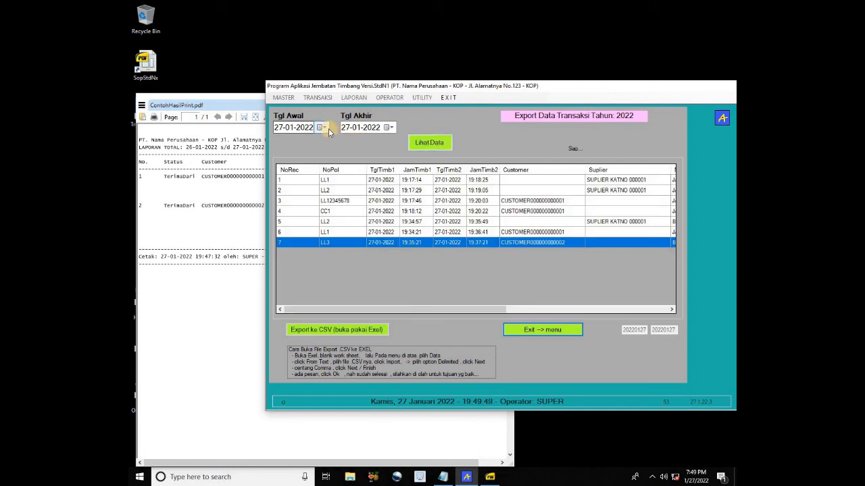
left_click(371, 132)
left_click(427, 145)
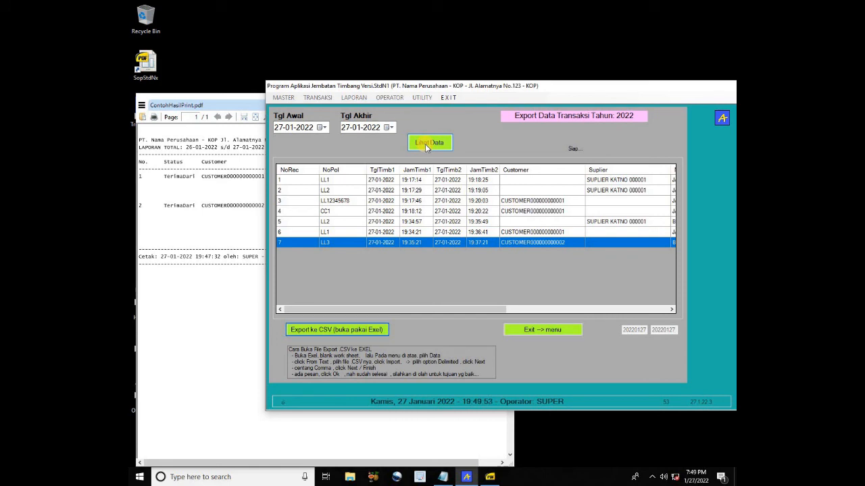
Export them as DataTransaksi_27-01-2022.CSV and minimize the PDF report window
left_click(350, 331)
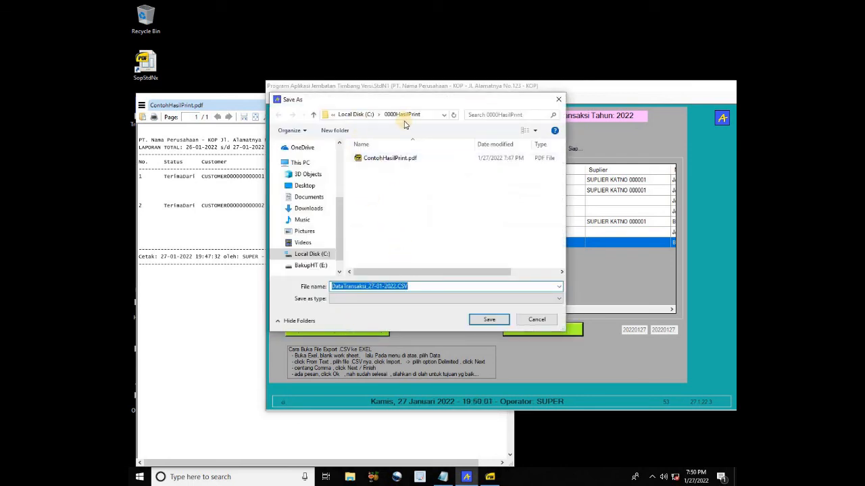
left_click(490, 324)
left_click(489, 321)
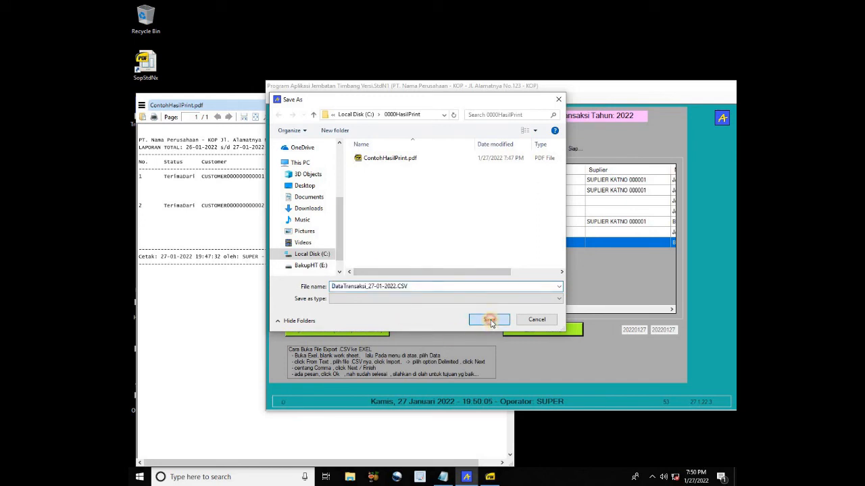
left_click(224, 102)
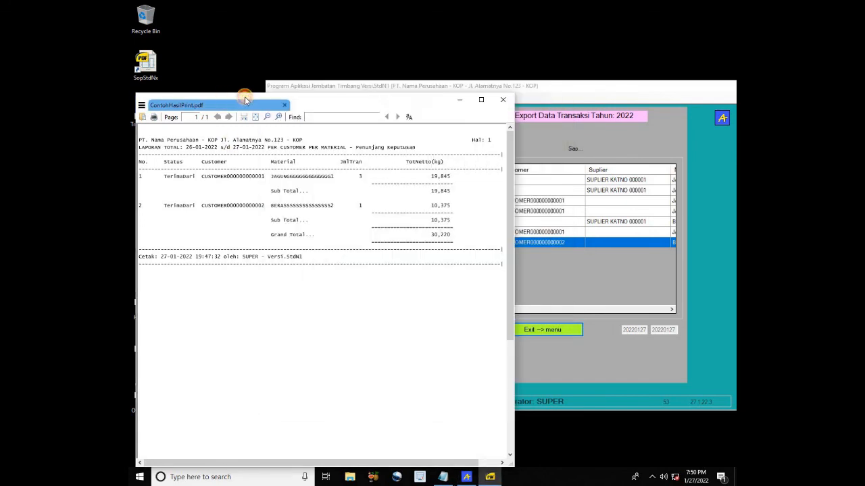
left_click(459, 101)
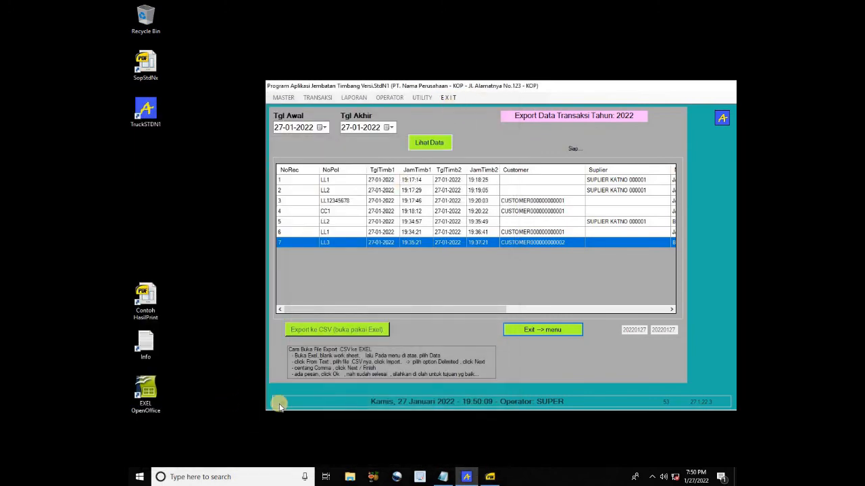
Browse to C:\0000HasilPrint in File Explorer and open DataTransaksi_27-01-2022.CSV
left_click(348, 476)
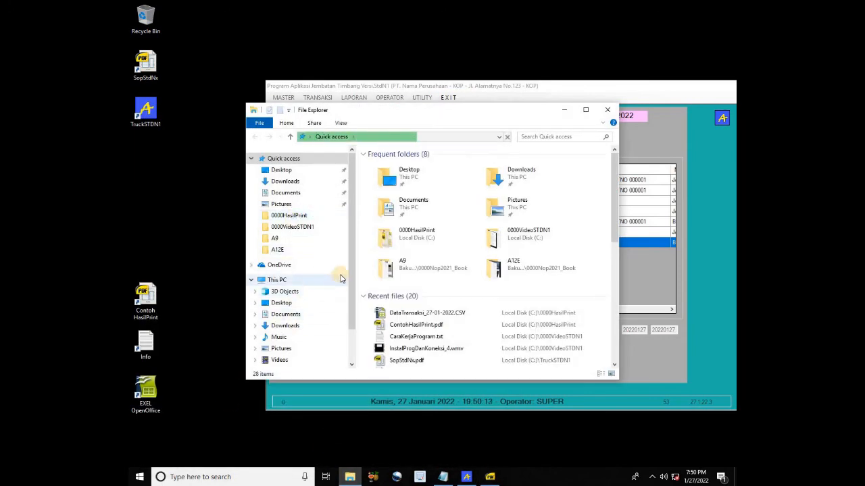
scroll(334, 307, "down", 2)
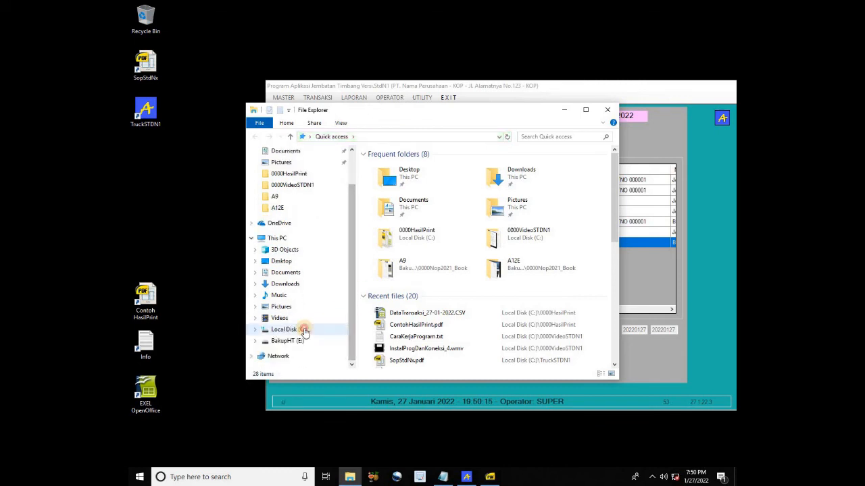
left_click(304, 331)
left_click(407, 166)
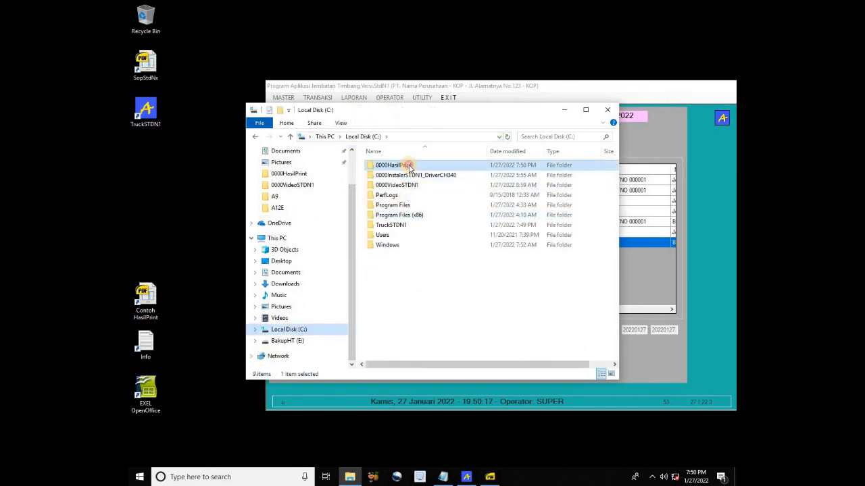
double_click(408, 166)
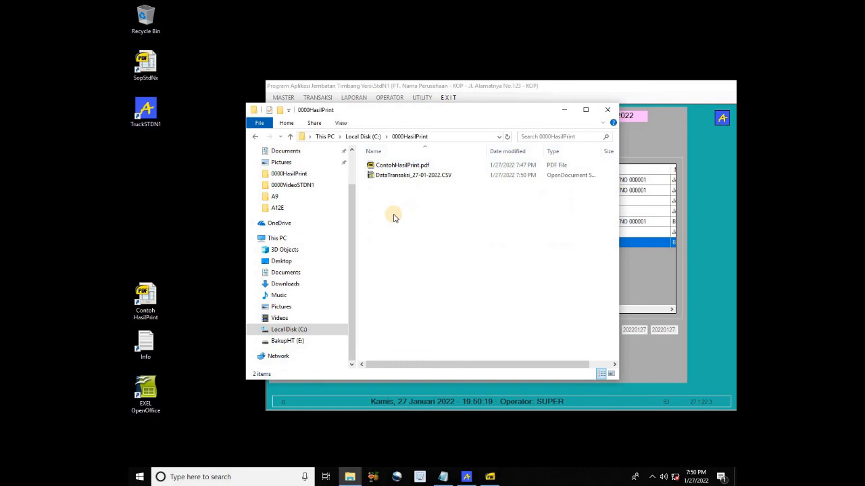
left_click(395, 177)
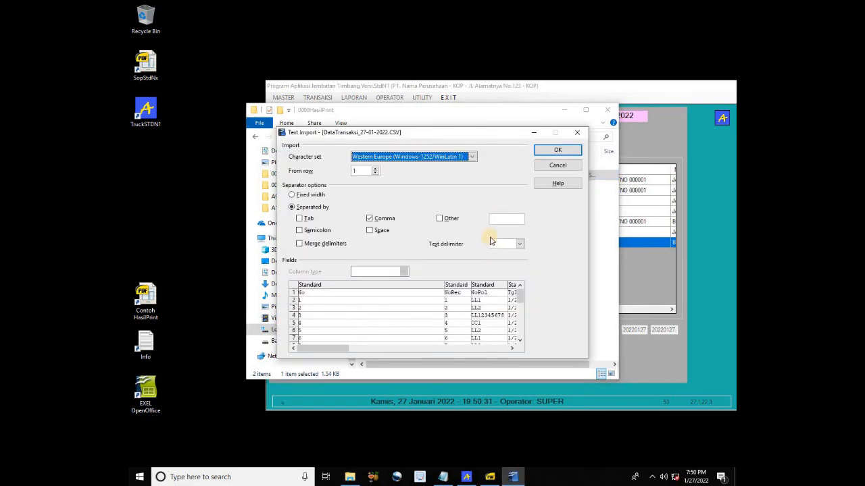
Accept the comma-separated import, decline the Improvement Program, and select the TglJamTimb1 dates
left_click(558, 150)
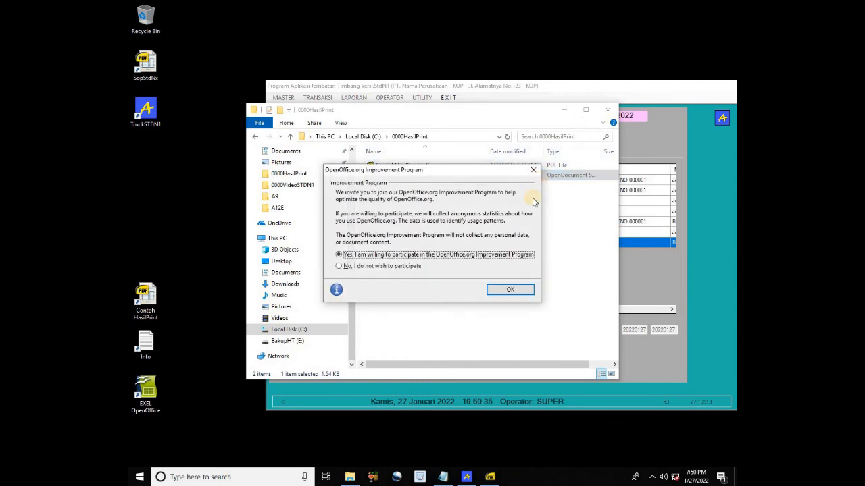
left_click(511, 288)
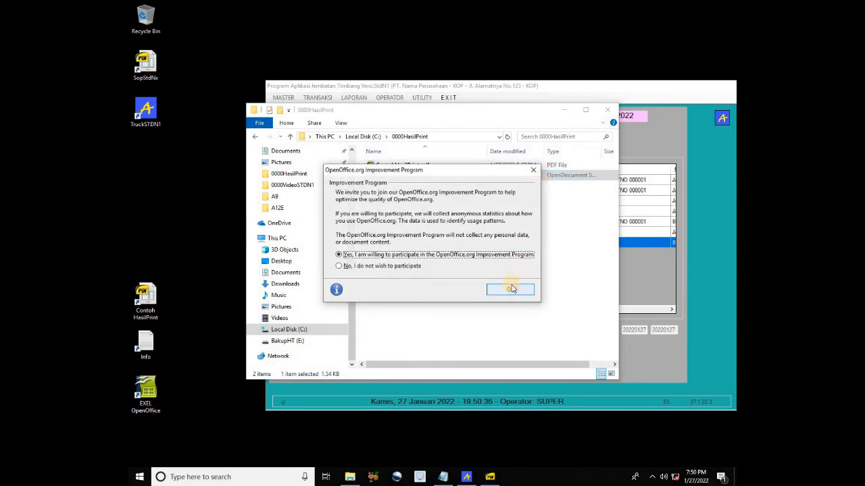
left_click(414, 266)
left_click(501, 290)
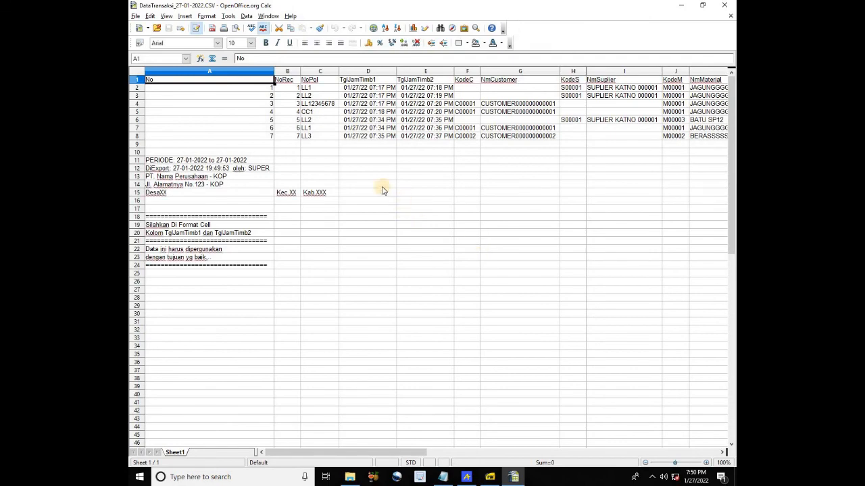
left_click_drag(395, 454, 396, 415)
left_click_drag(369, 89, 411, 136)
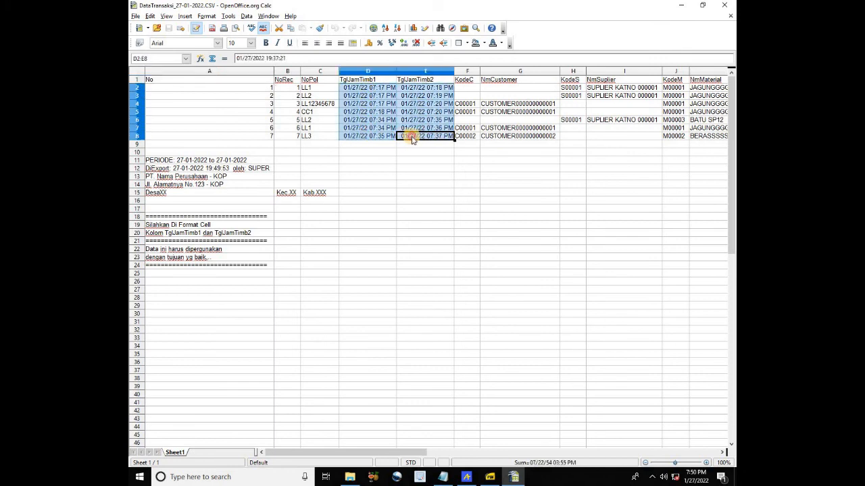
Change the D2:E8 format code to DD/MM/YYYY HH:MM:SS in Format Cells
right_click(360, 105)
left_click(396, 123)
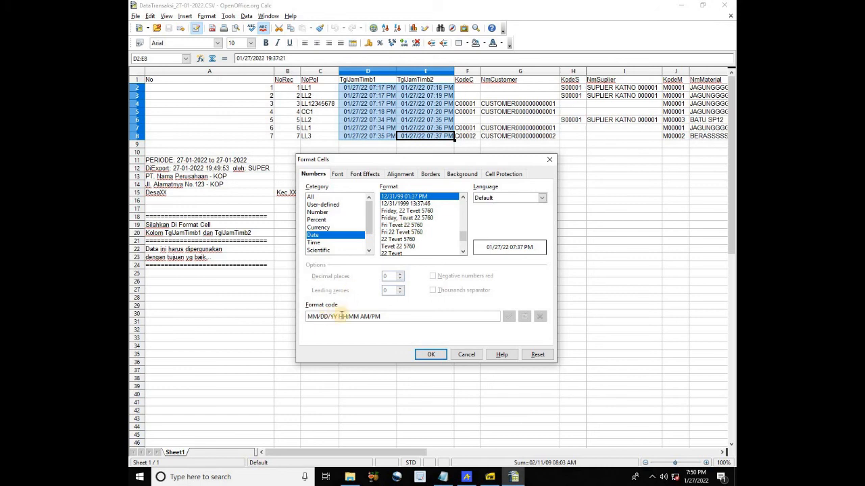
left_click(311, 317)
key("Delete")
key("Delete")
key("Delete")
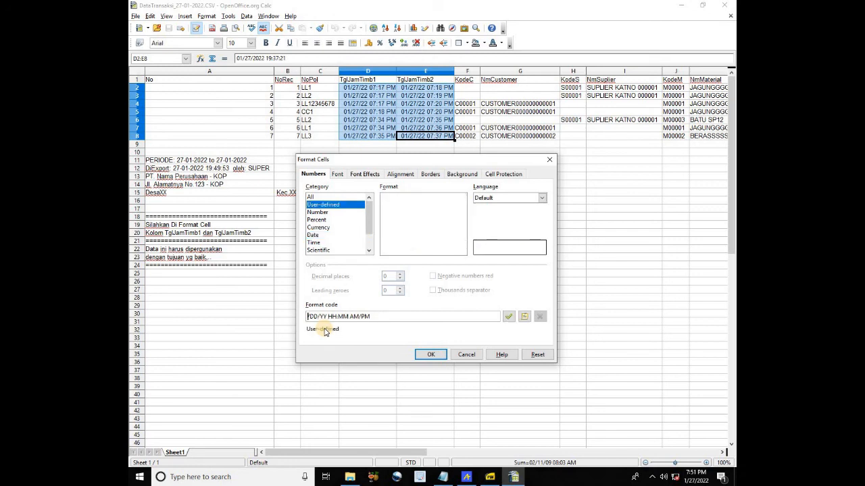
type("DD/")
key("Delete")
key("Delete")
type("MM/")
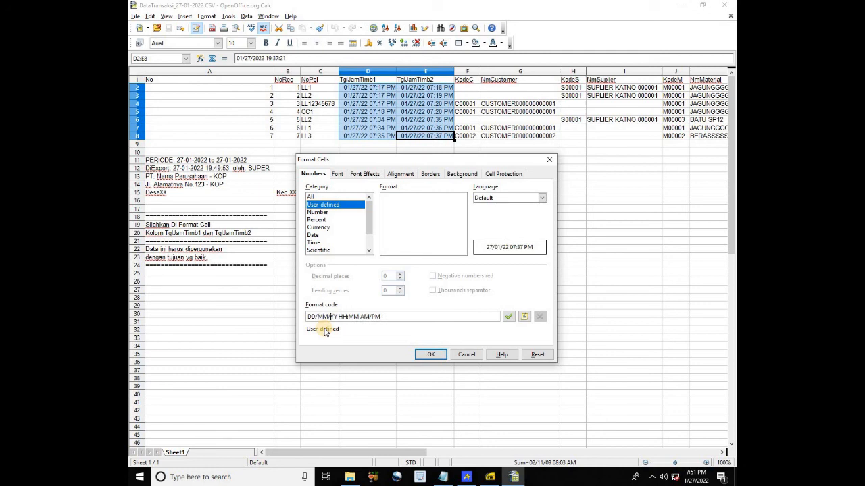
type("YY")
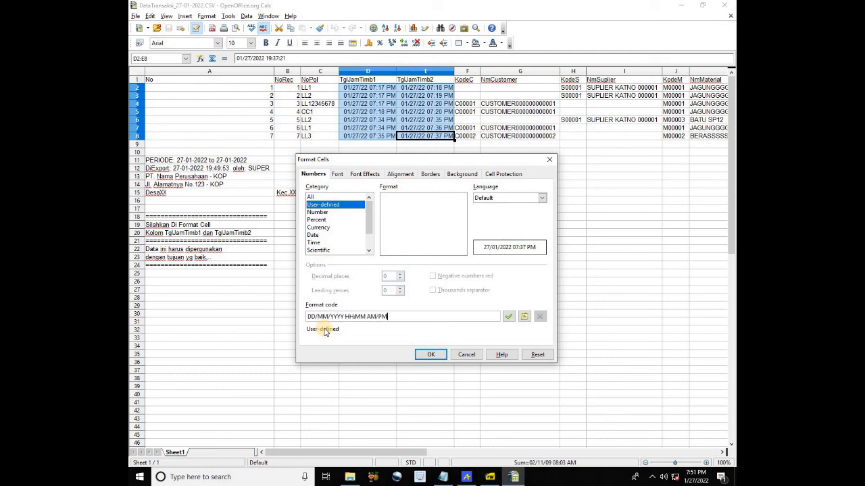
key("BackSpace")
key("BackSpace")
key("BackSpace")
key("BackSpace")
key("BackSpace")
key("BackSpace")
type(":SS")
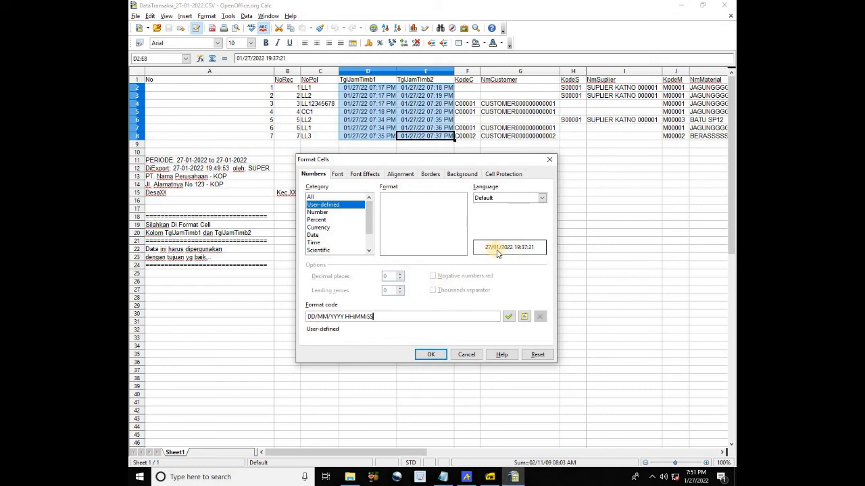
left_click(439, 355)
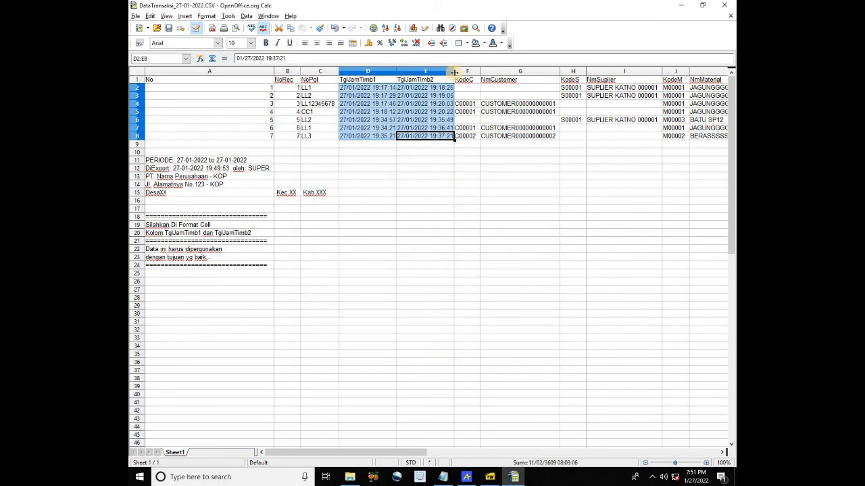
Widen columns D and E, check the reformatted timestamps, and minimize Calc
left_click_drag(454, 70, 477, 72)
left_click_drag(397, 72, 412, 72)
left_click(387, 106)
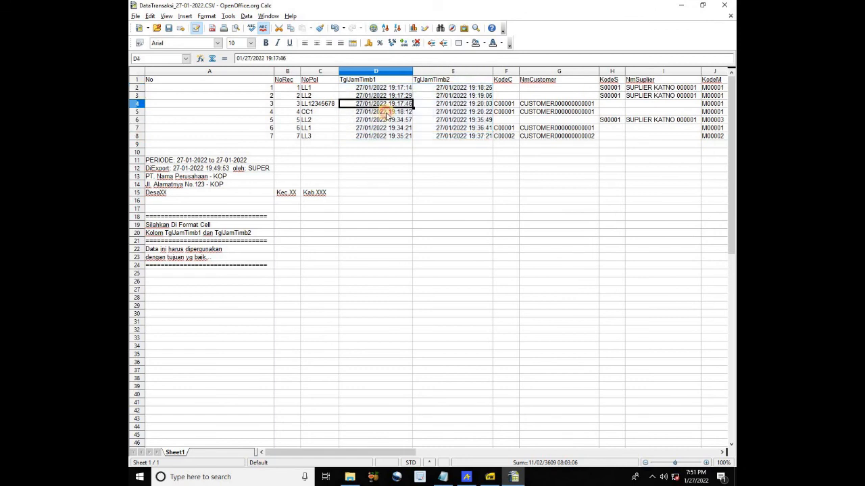
left_click(385, 121)
left_click(396, 136)
left_click(460, 136)
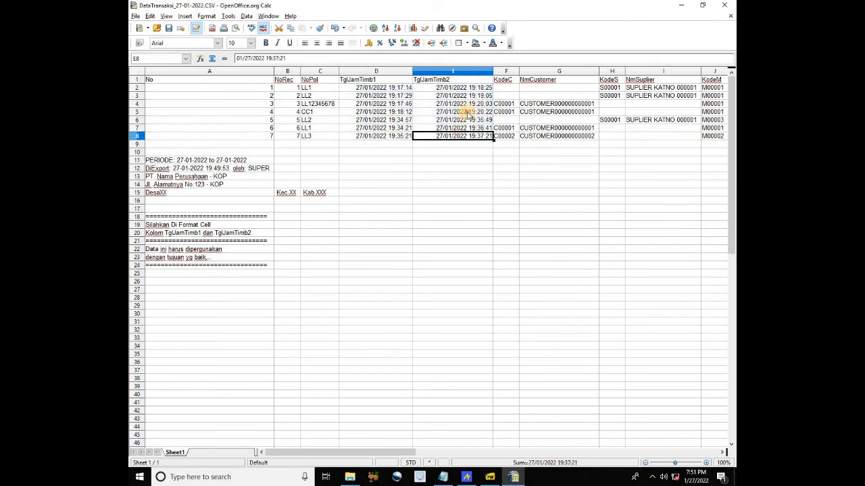
left_click(465, 112)
left_click_drag(389, 458, 364, 453)
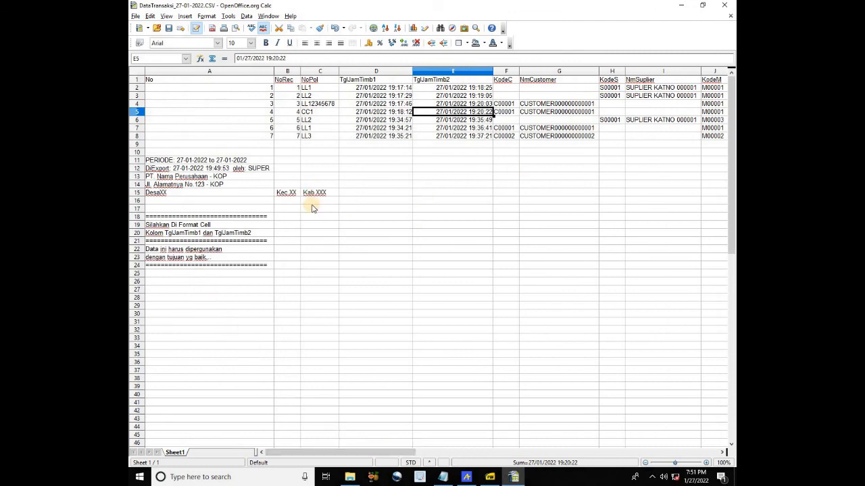
left_click(678, 6)
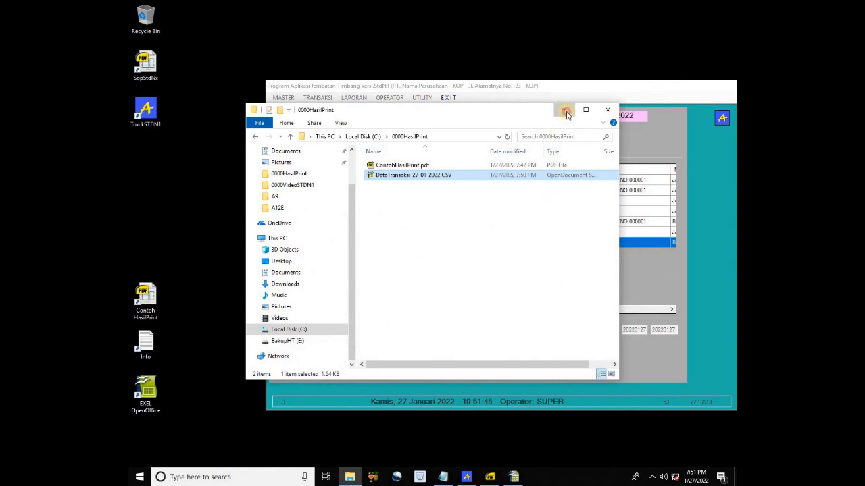
Minimize File Explorer, exit the CSV export screen, and show the UTILITY options
left_click(564, 109)
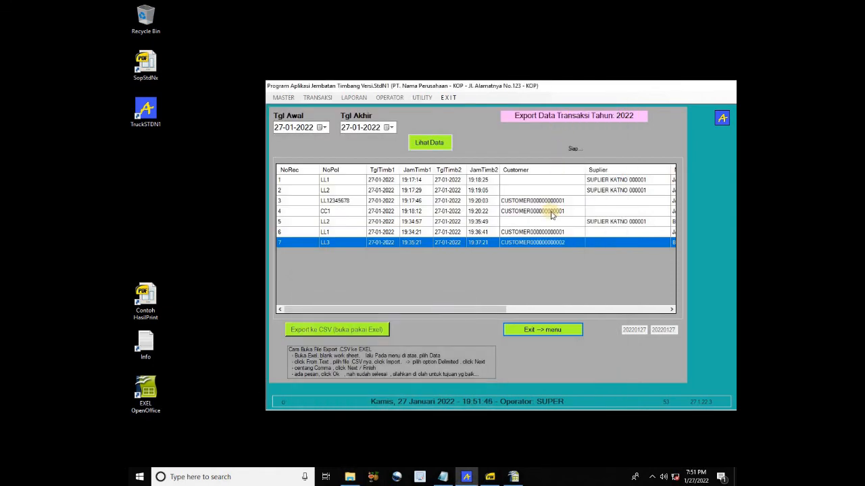
left_click(540, 331)
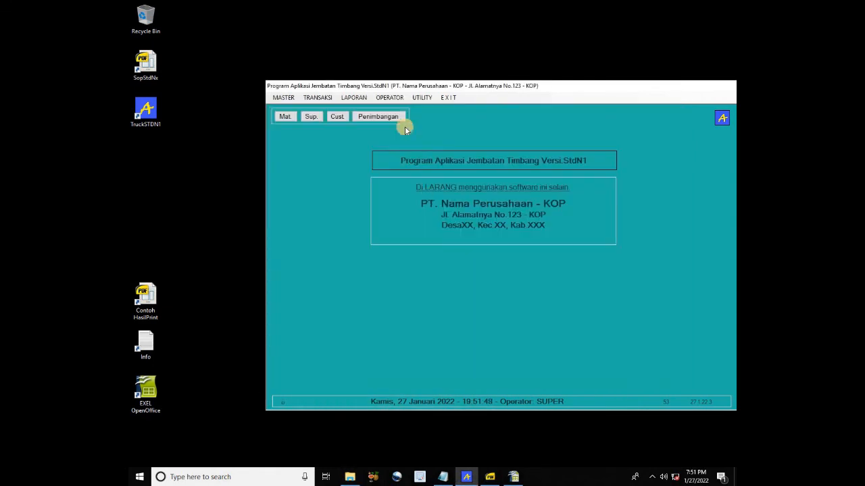
left_click(422, 98)
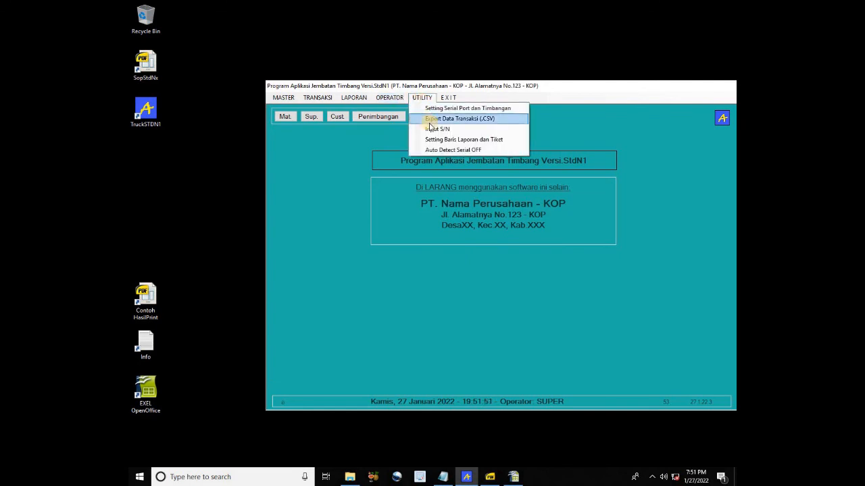
Open the report and ticket settings and review the earlier sample printout PDF
left_click(464, 140)
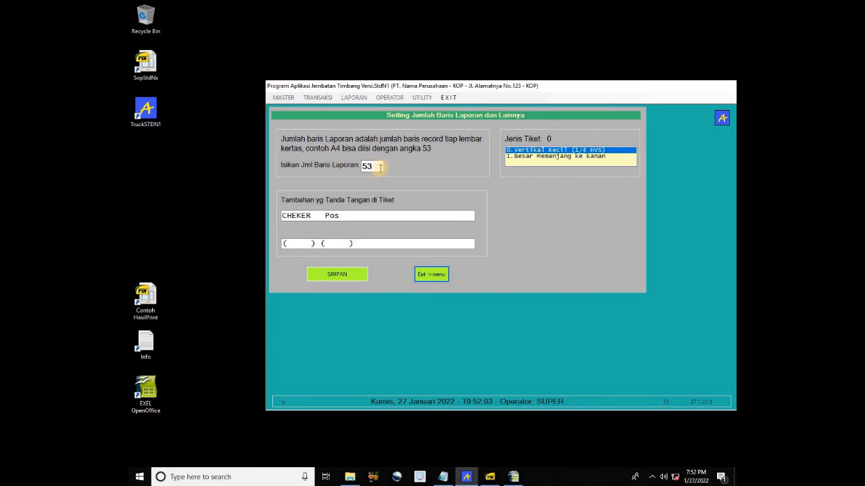
left_click(372, 216)
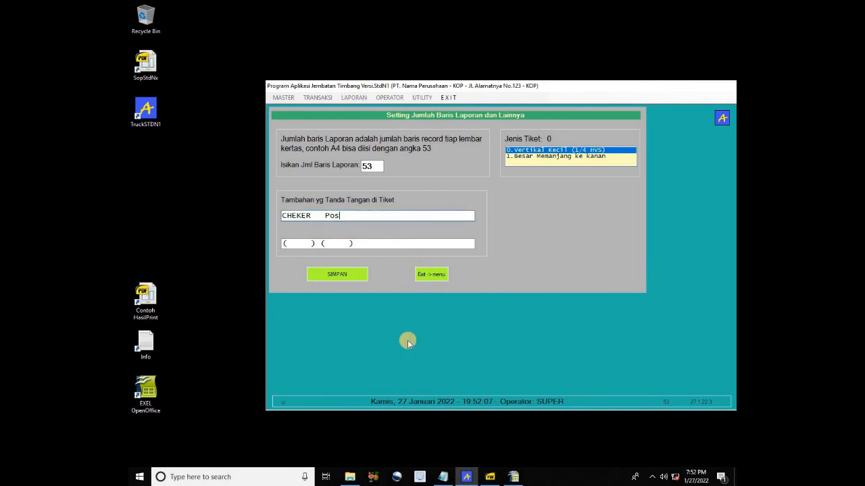
left_click(489, 478)
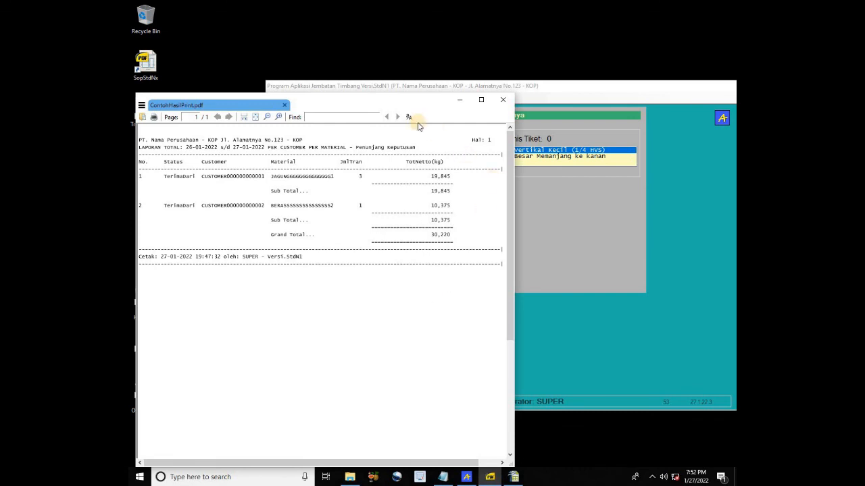
left_click(458, 100)
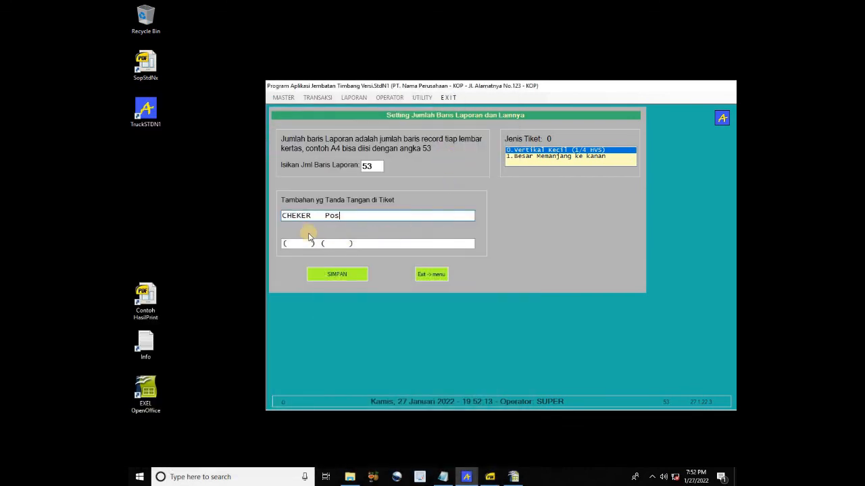
Set Jenis Tiket to 1.Besar Memanjang ke kanan and save the settings
left_click(539, 157)
left_click(531, 150)
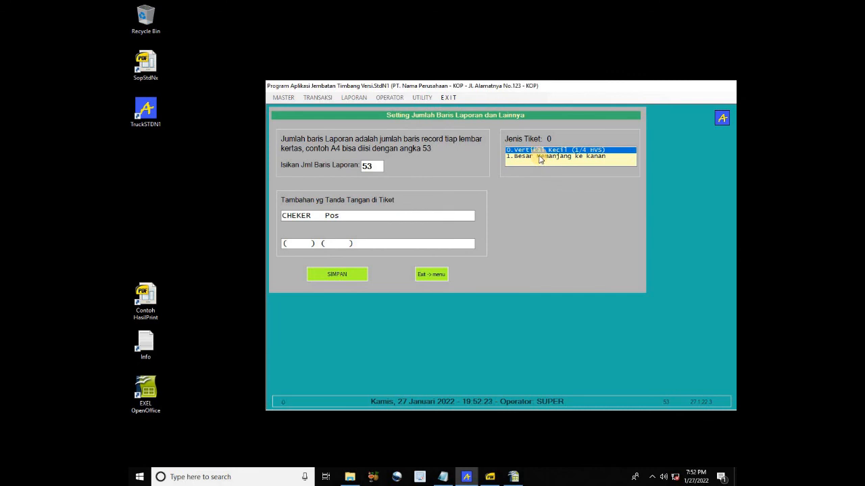
left_click(539, 157)
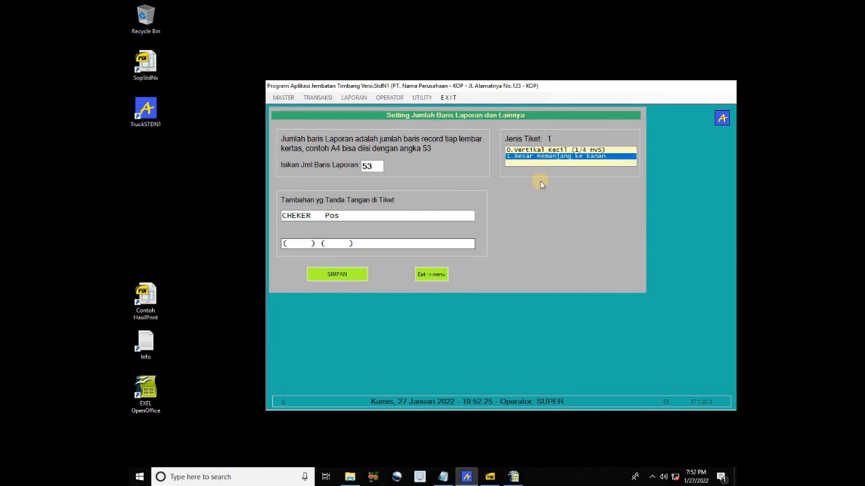
left_click(346, 279)
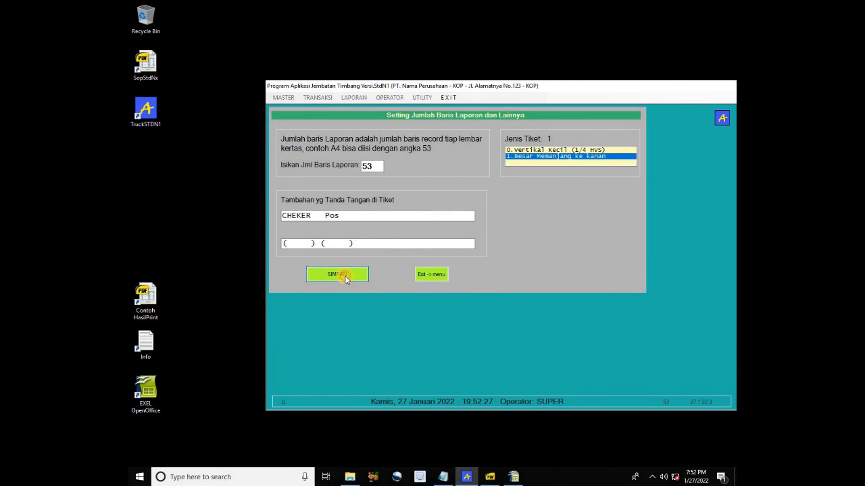
left_click(431, 275)
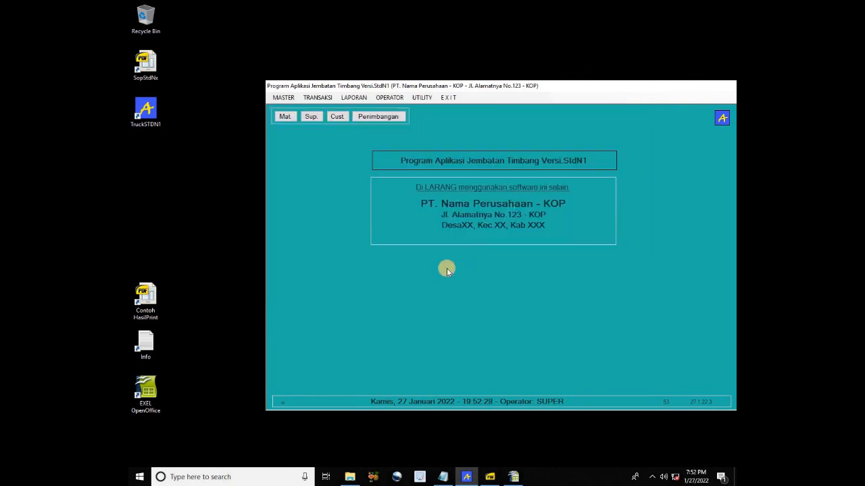
Reprint record 7 (LL3) to ContohHasilPrint.pdf, replacing the existing file
left_click(323, 101)
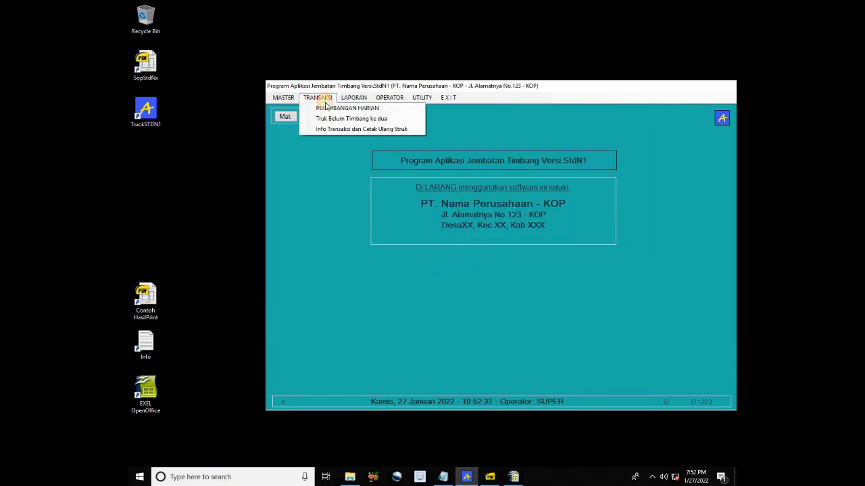
left_click(350, 127)
left_click(437, 142)
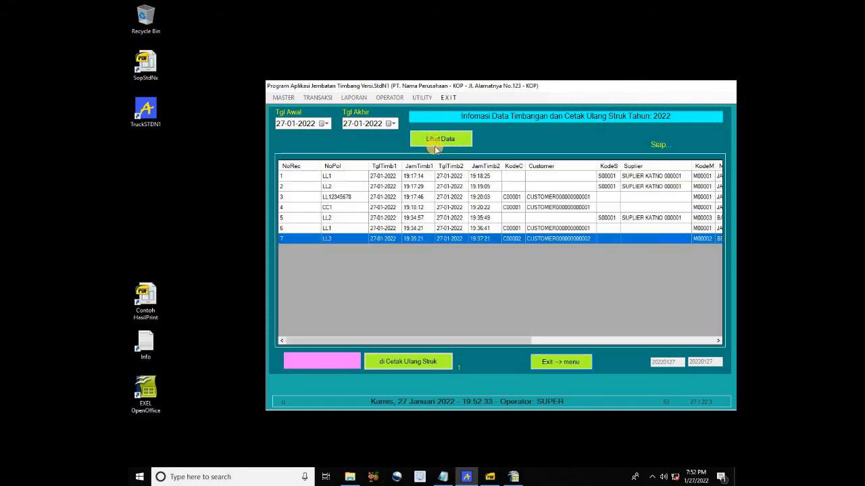
left_click(304, 237)
left_click(397, 363)
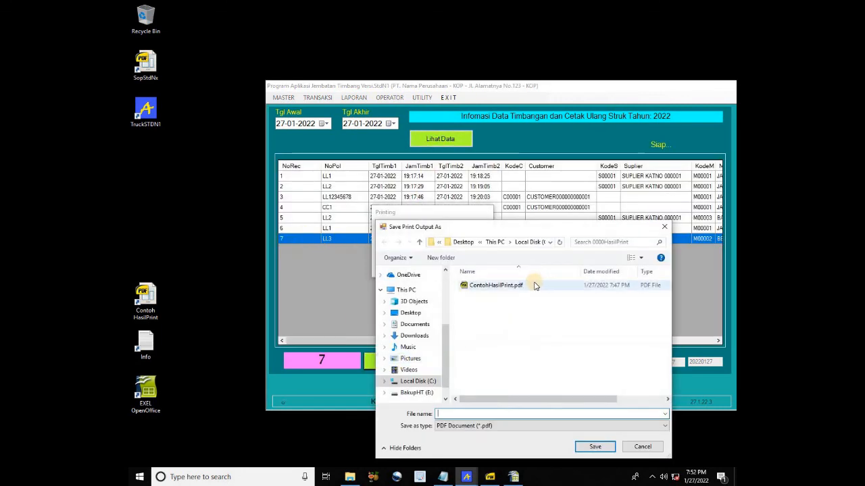
double_click(512, 286)
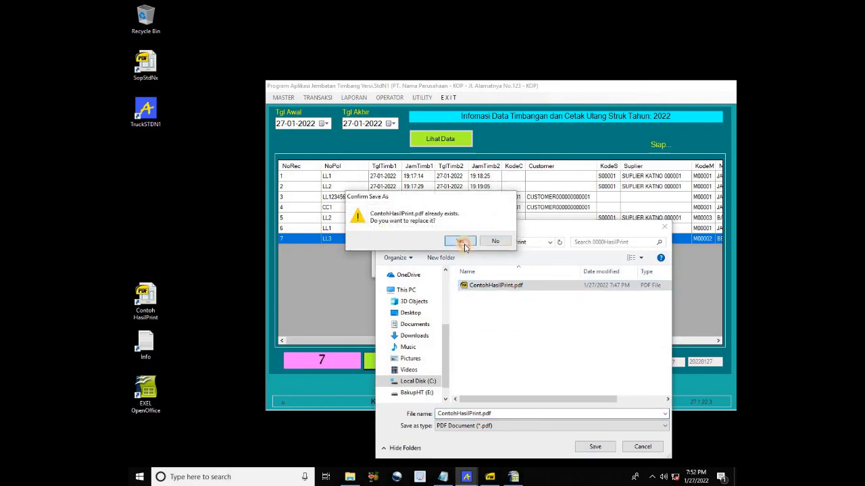
left_click(462, 242)
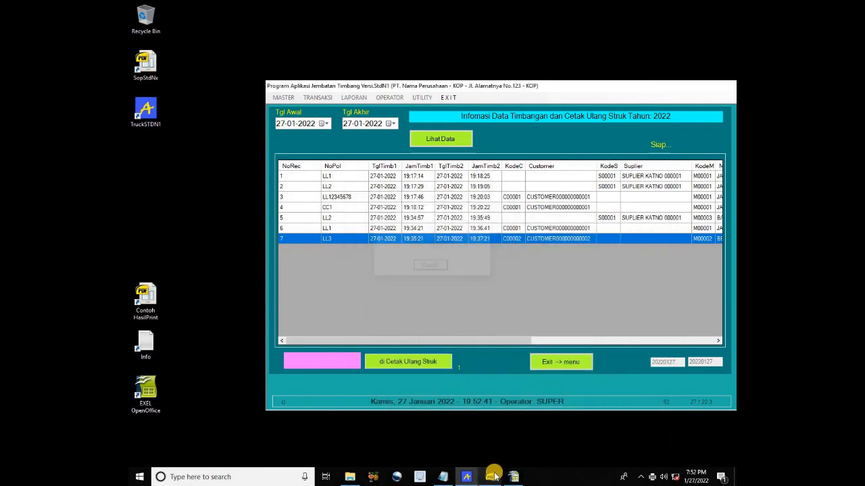
Check the reprinted ticket PDF, then close the reprint form
mouse_move(493, 475)
left_click(489, 425)
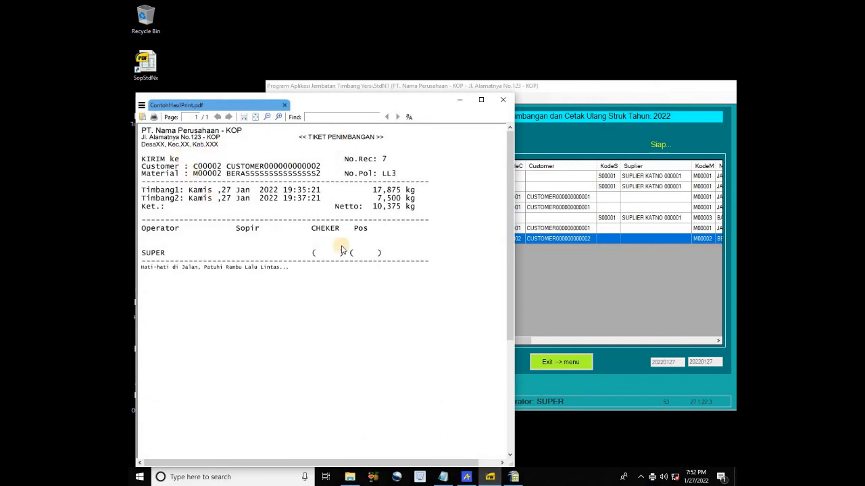
left_click(460, 101)
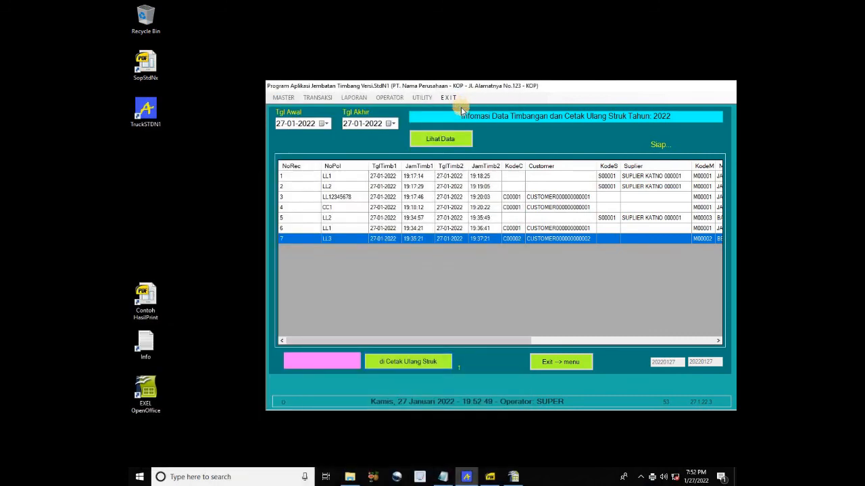
left_click(558, 363)
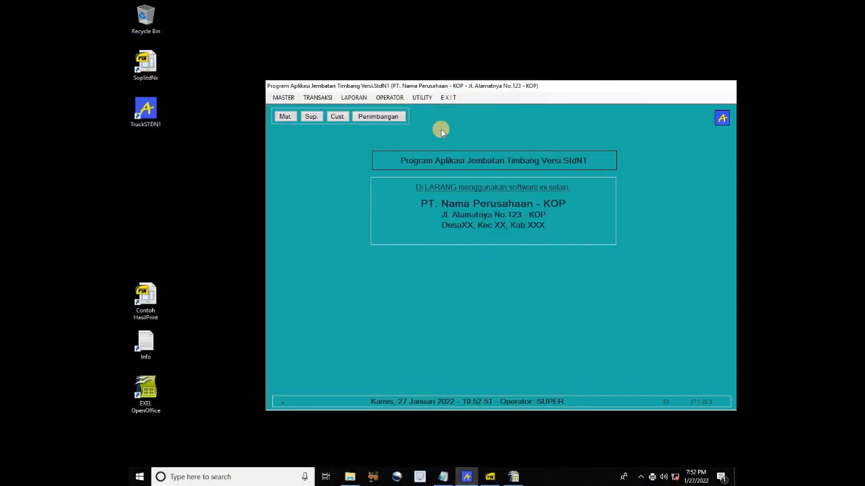
Turn Auto Detect Serial OFF and confirm adding SerMOff.reg to the registry
left_click(422, 97)
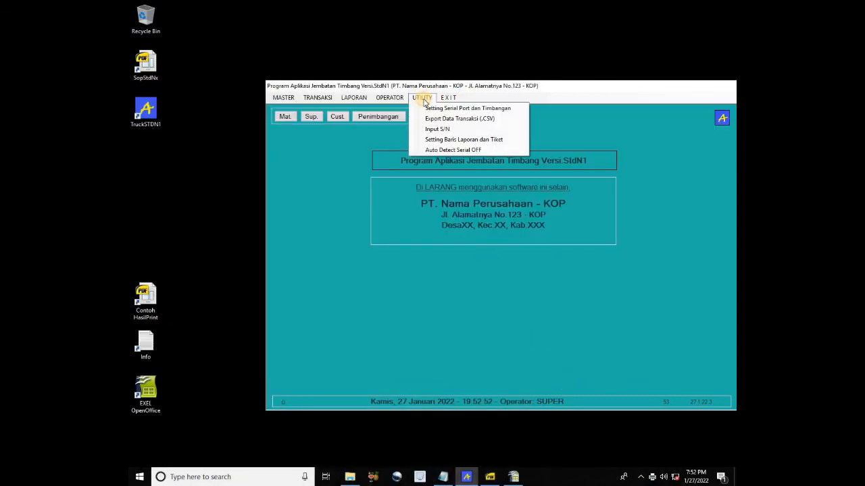
left_click(459, 151)
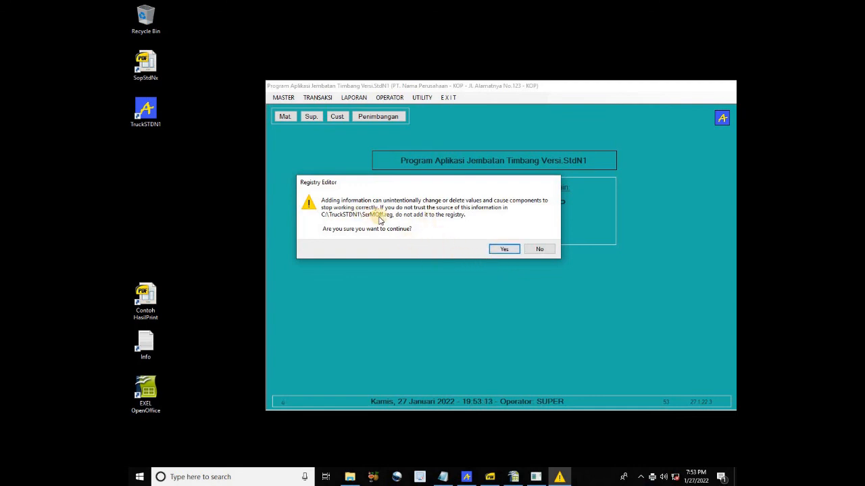
left_click(503, 250)
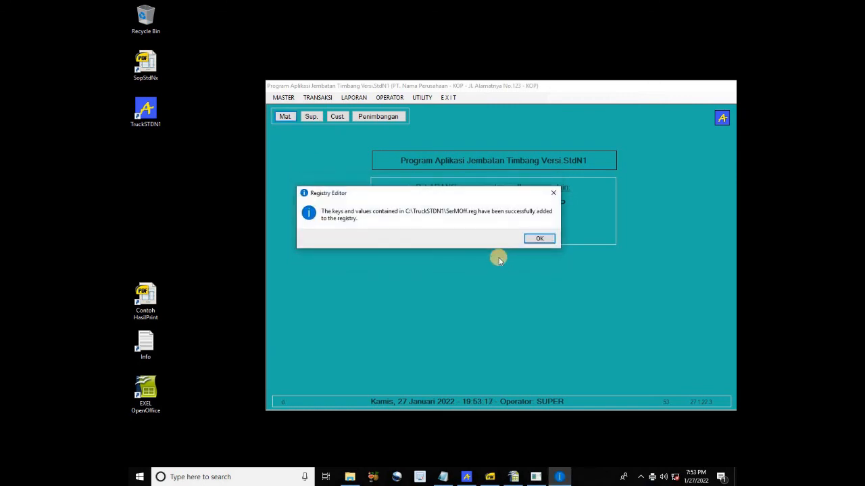
left_click(532, 239)
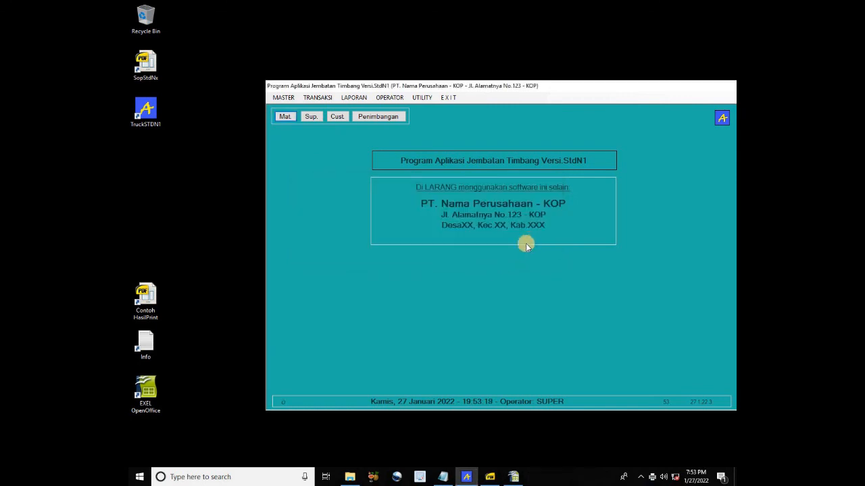
Exit TruckSTDN1 via the E X I T menu's single item, leaving only the Windows desktop
left_click(557, 89)
left_click_drag(557, 89, 508, 79)
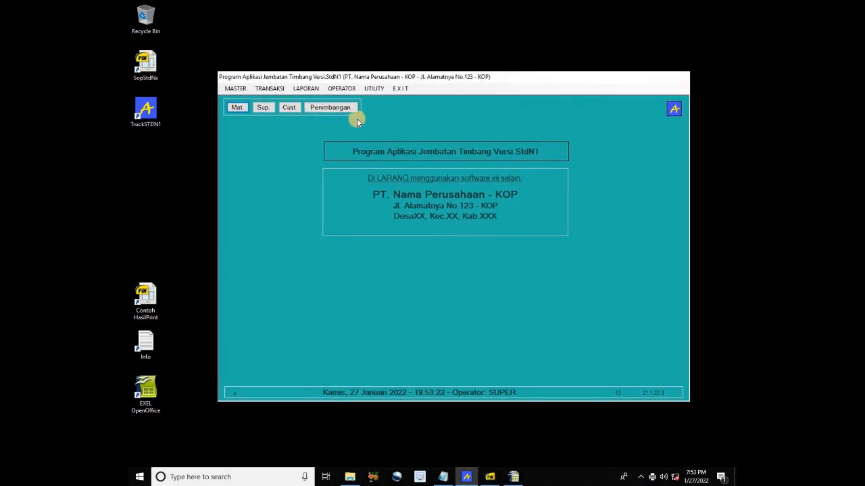
left_click(380, 89)
mouse_move(400, 89)
left_click(407, 101)
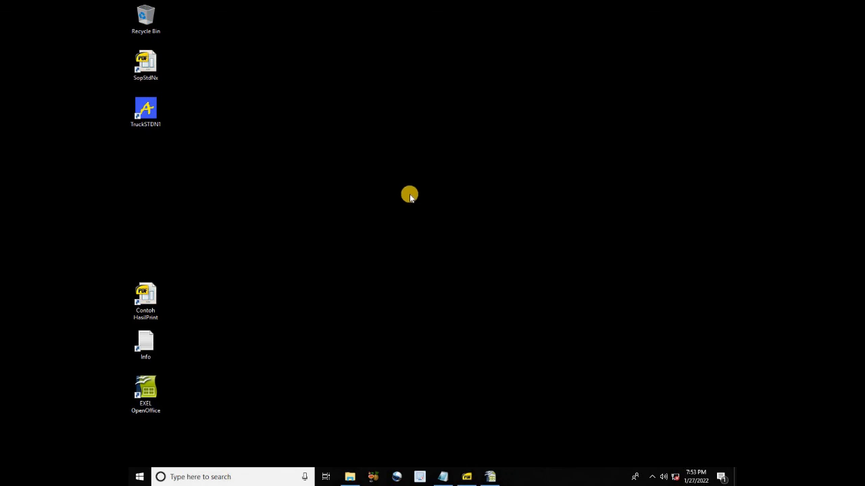